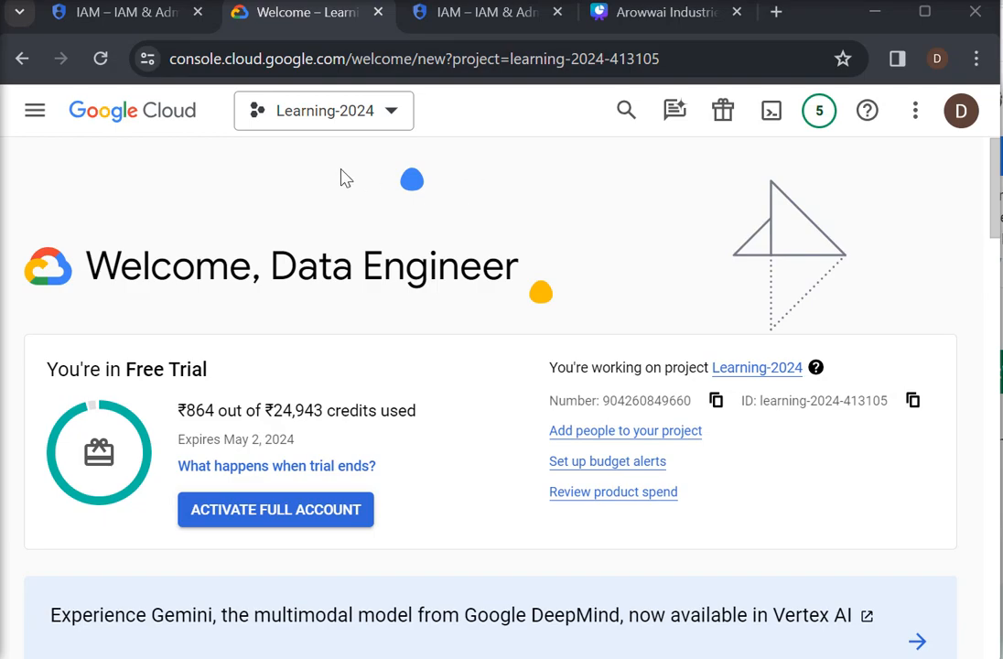
- Go to the Compute Engine VM instances page and enable the Compute Engine API for the Learning-2024 project
click(40, 117)
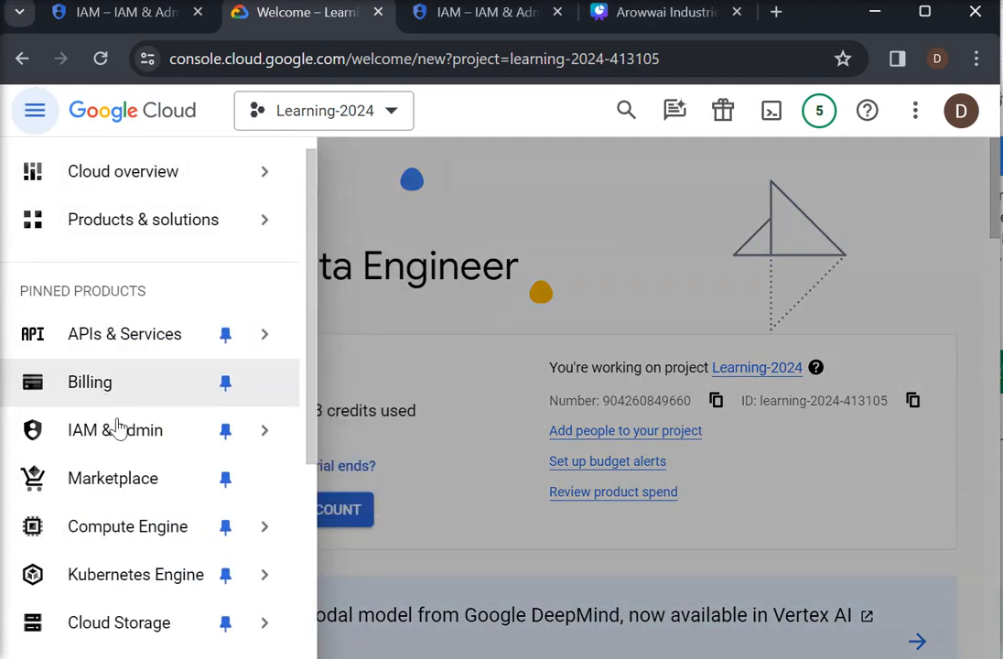
mouse_move(168, 539)
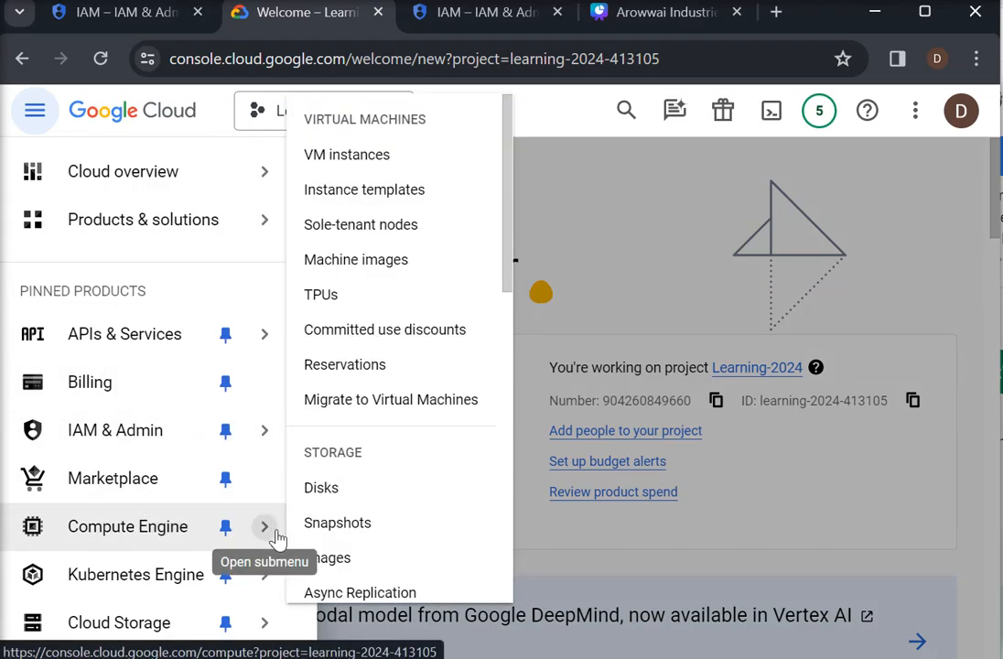
click(359, 171)
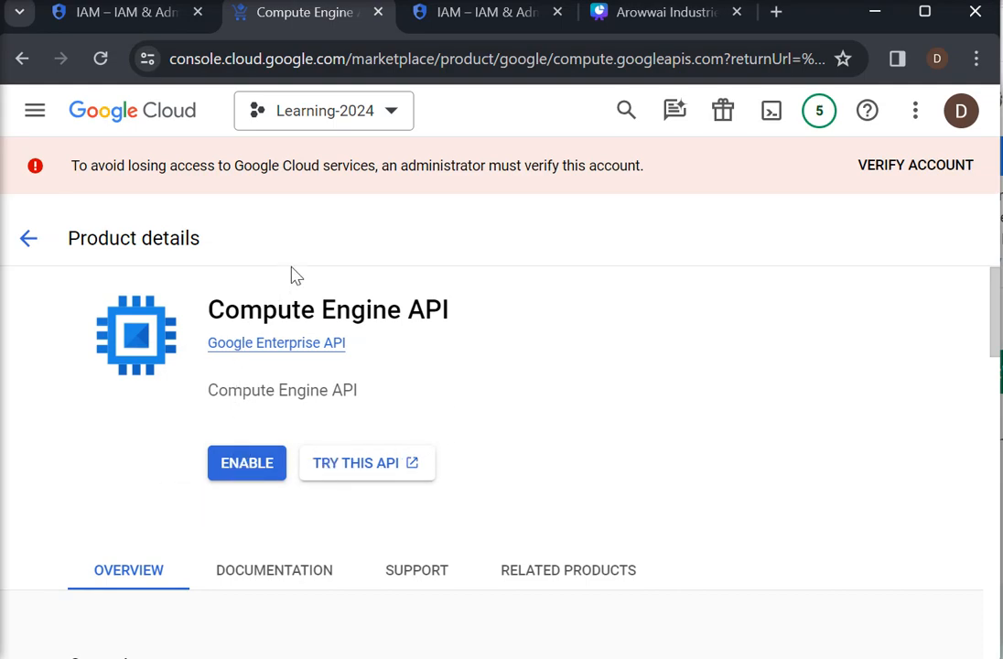
click(266, 465)
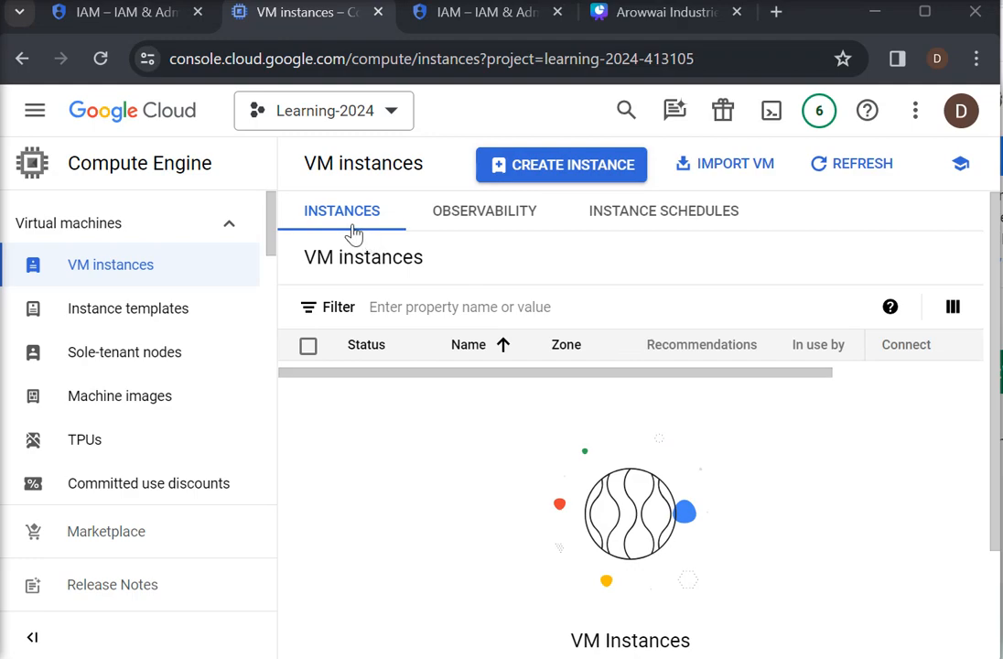
- View the observability and instance schedules sections of the VM instances page, and return to the instance list
click(496, 218)
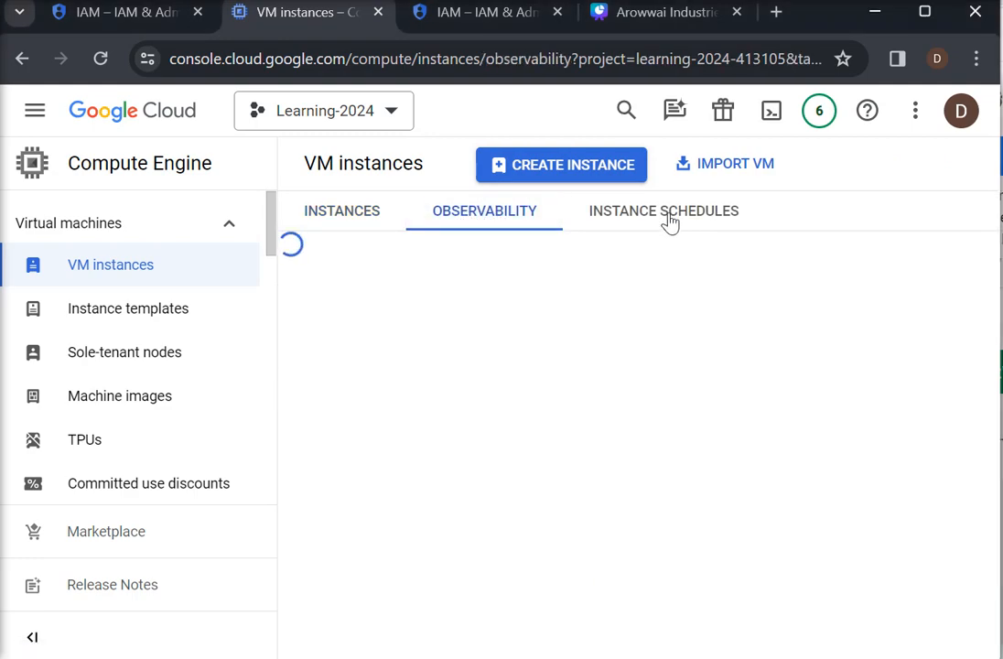
click(669, 221)
click(363, 208)
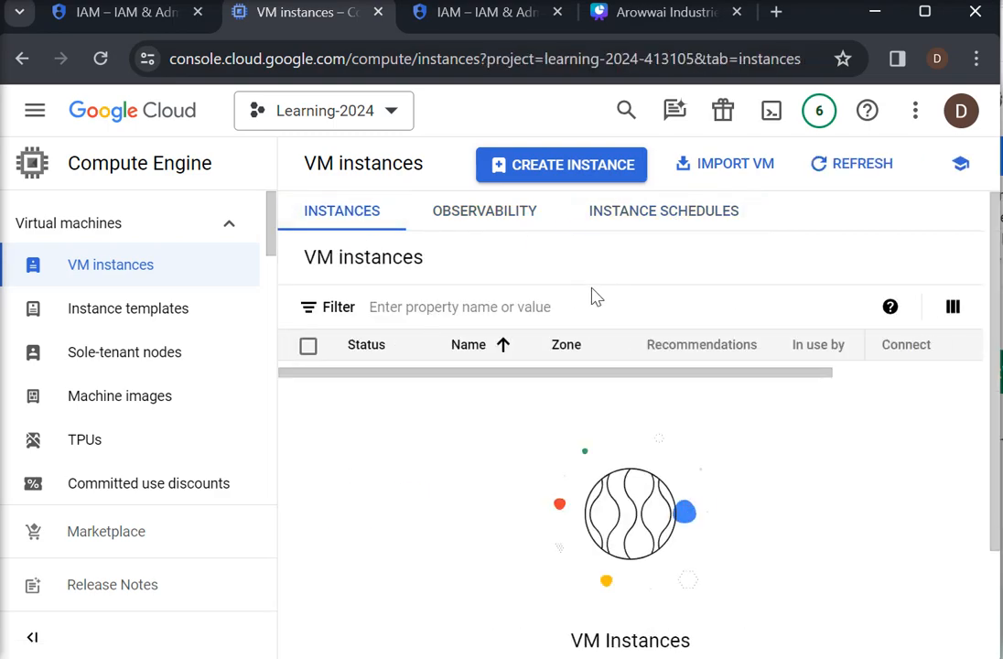
- Start creating a new VM instance and name it instance-demo2024
click(561, 176)
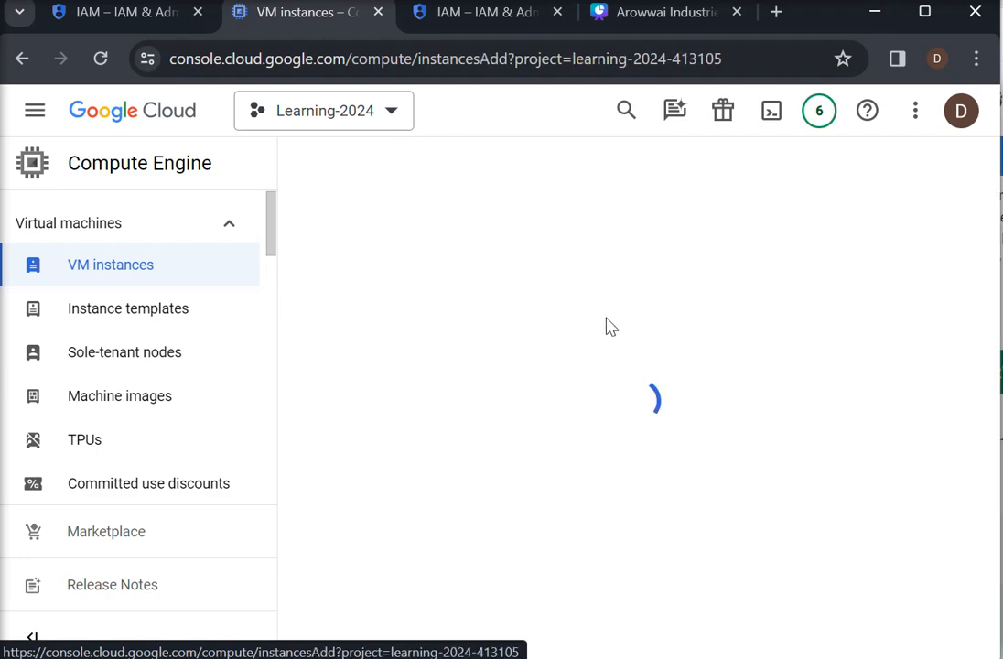
click(435, 238)
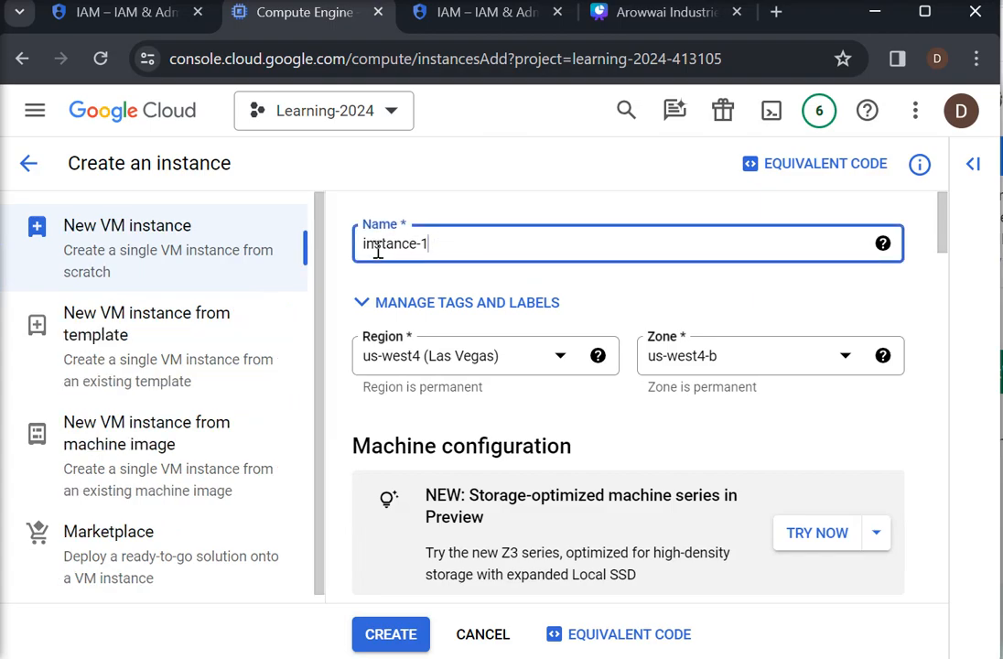
key(BackSpace)
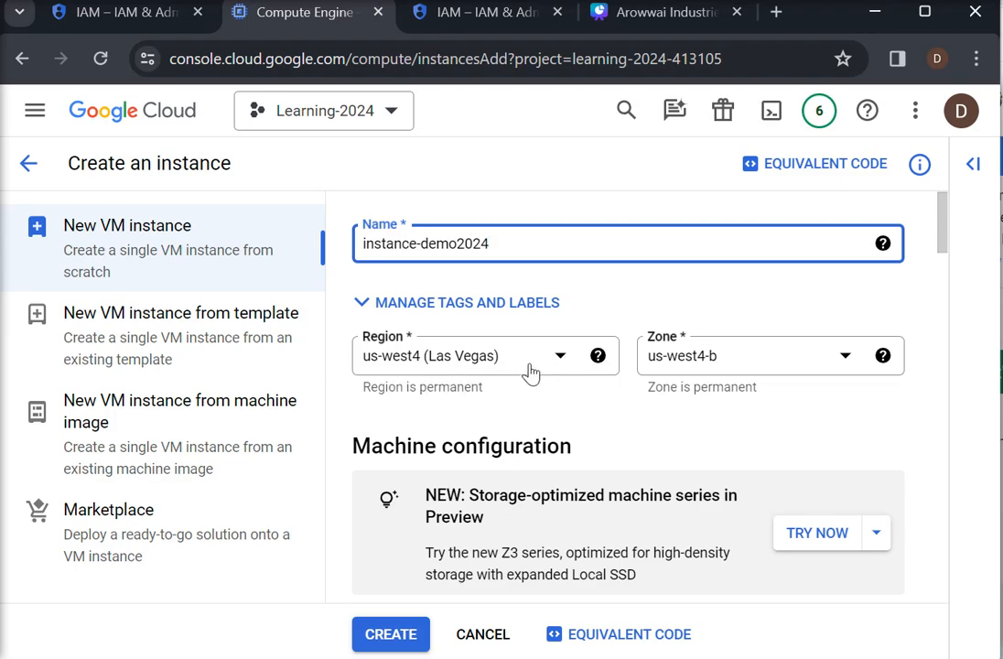
- Set the instance's region to asia-south1 (Mumbai)
click(561, 358)
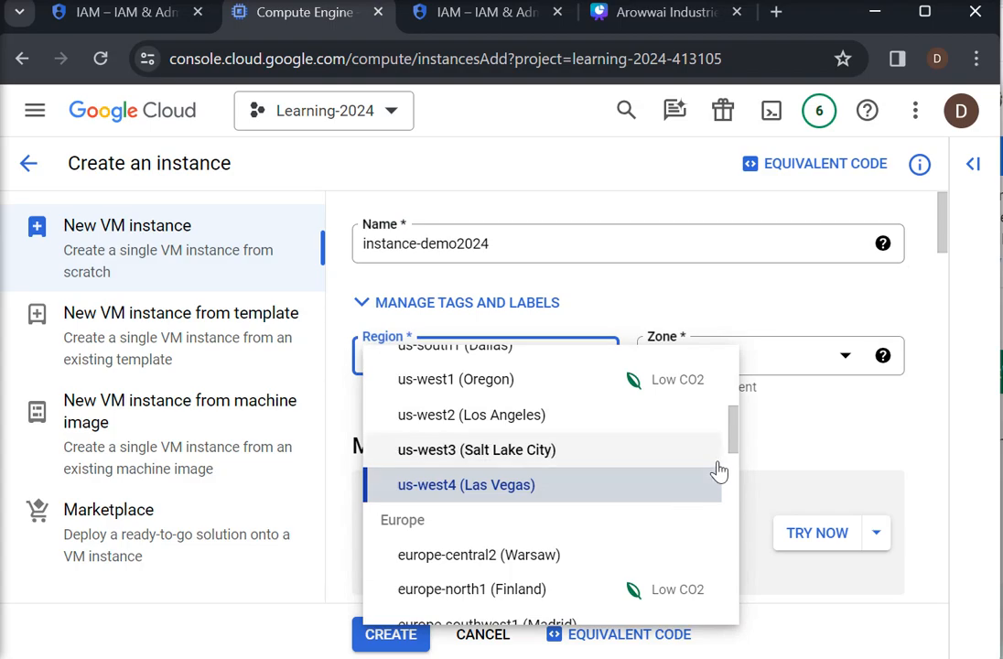
drag(737, 439, 703, 582)
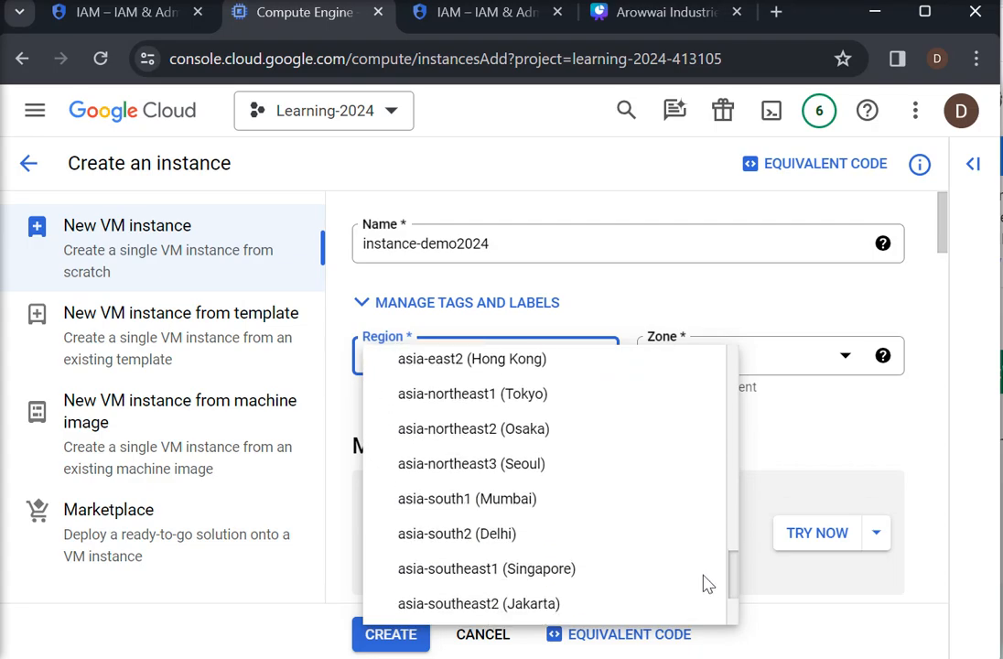
click(436, 500)
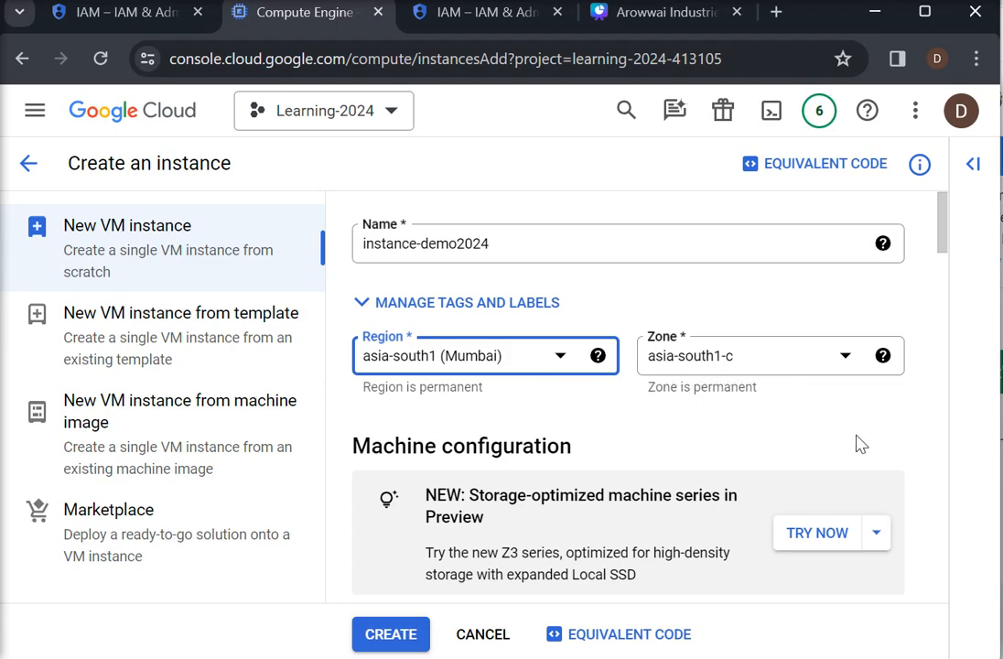
- Examine the general-purpose machine series with their descriptions, vCPU ranges, memory and platforms
drag(942, 219, 947, 281)
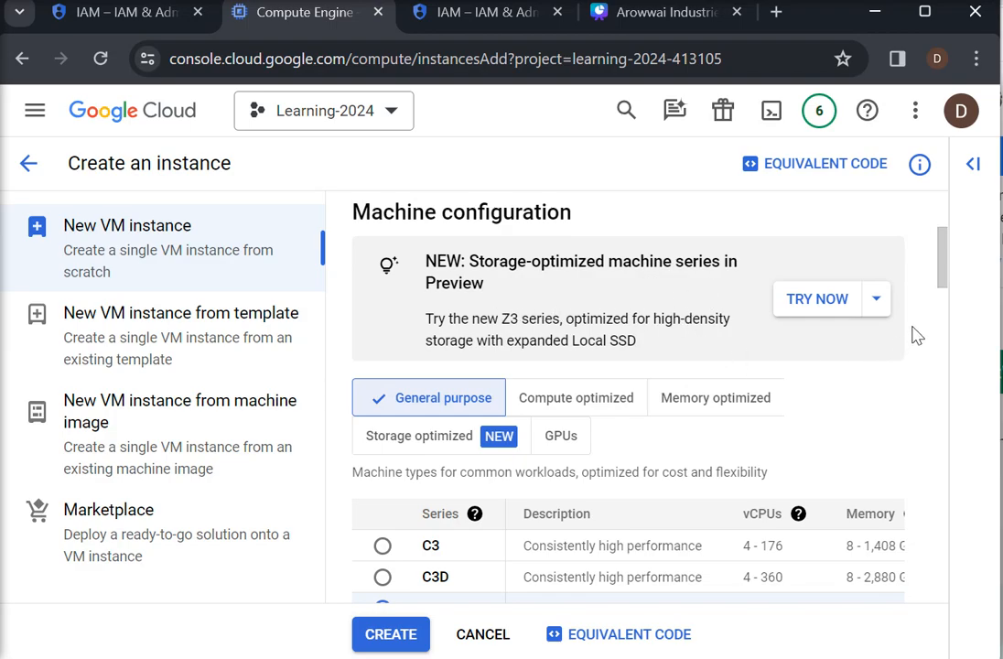
drag(941, 275, 946, 307)
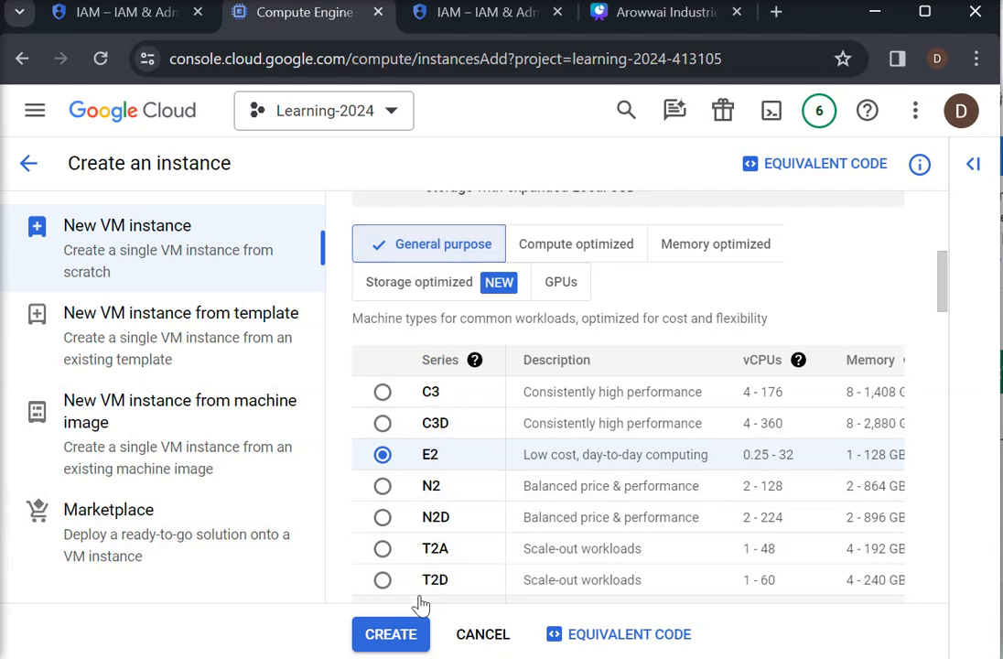
click(973, 164)
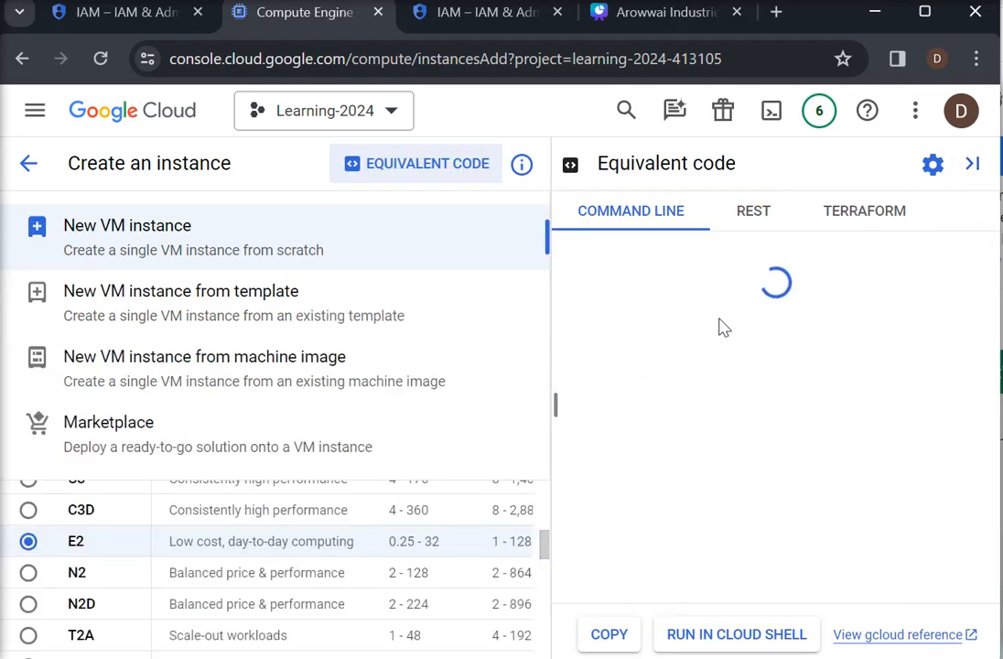
click(976, 172)
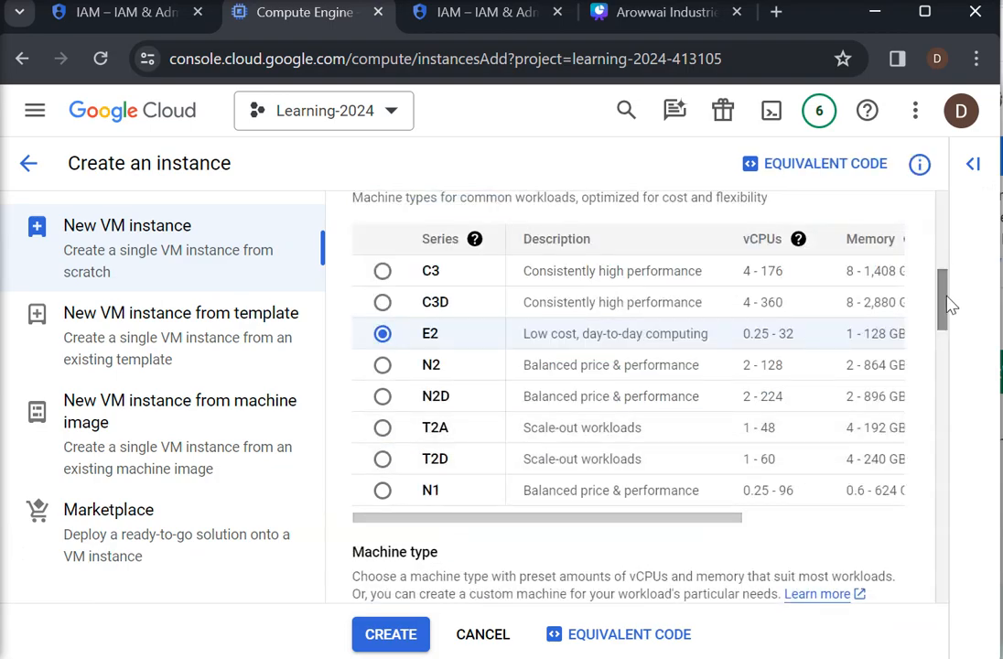
drag(942, 309, 942, 304)
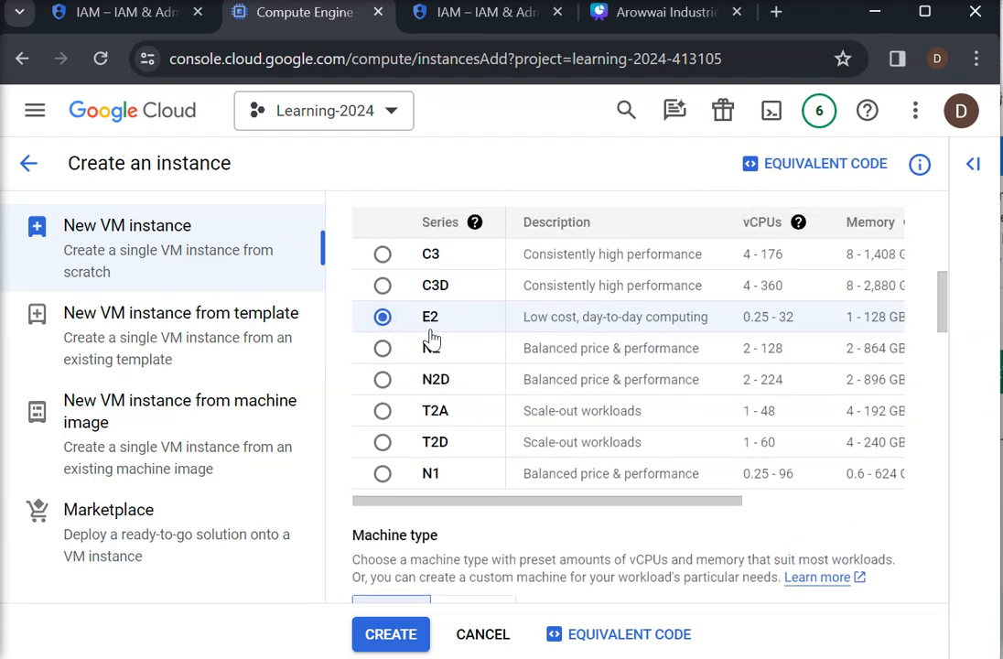
drag(658, 506, 860, 508)
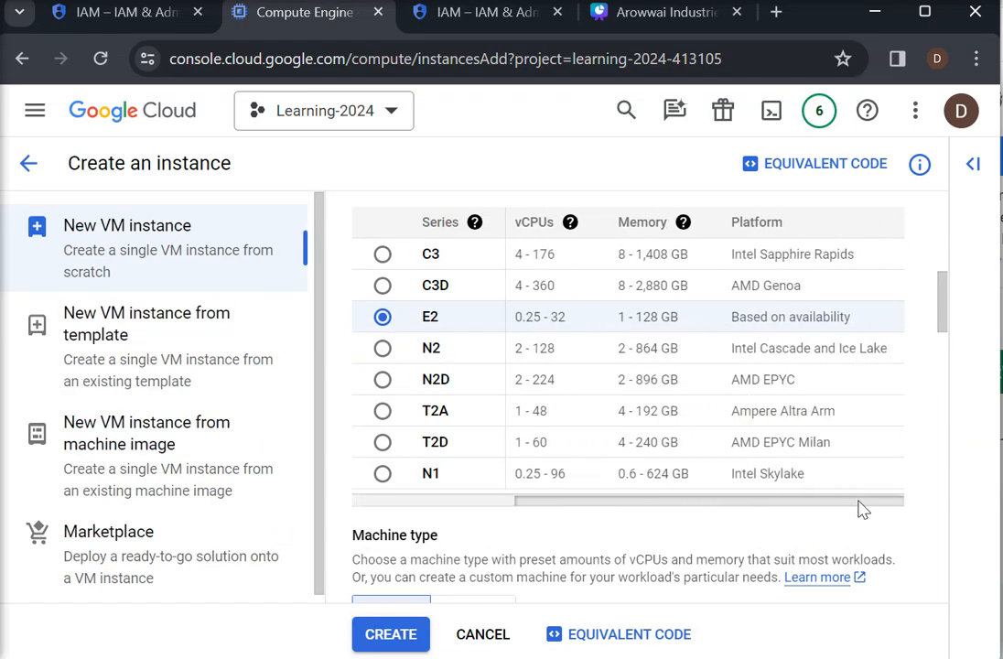
drag(777, 505, 548, 510)
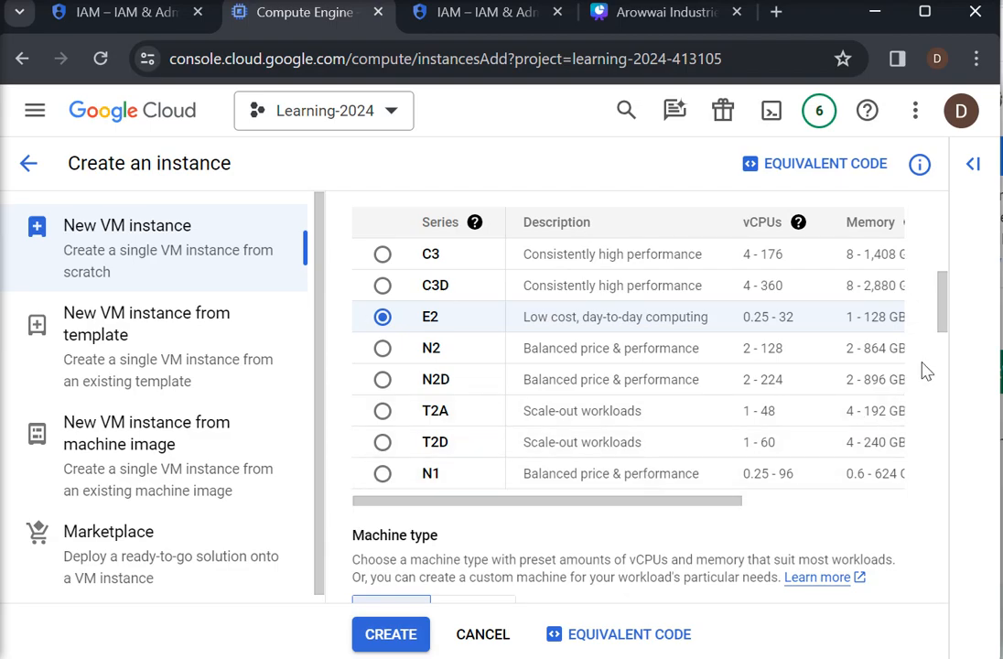
- Compare the custom and preset machine type options, and choose the shared-core e2-micro preset with 1 GB memory
drag(943, 313, 943, 365)
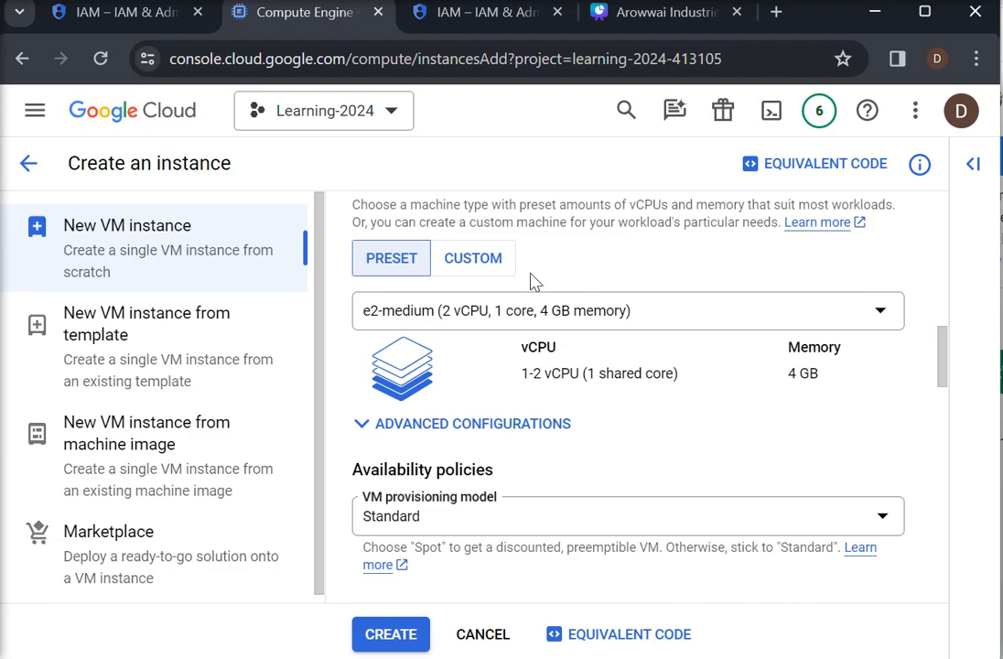
click(490, 266)
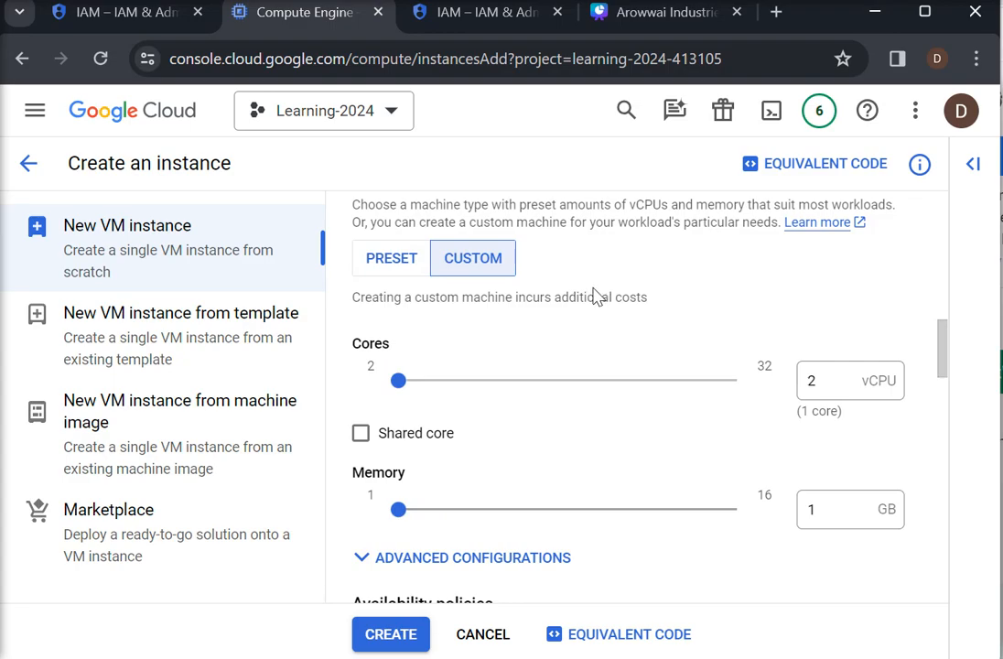
click(399, 264)
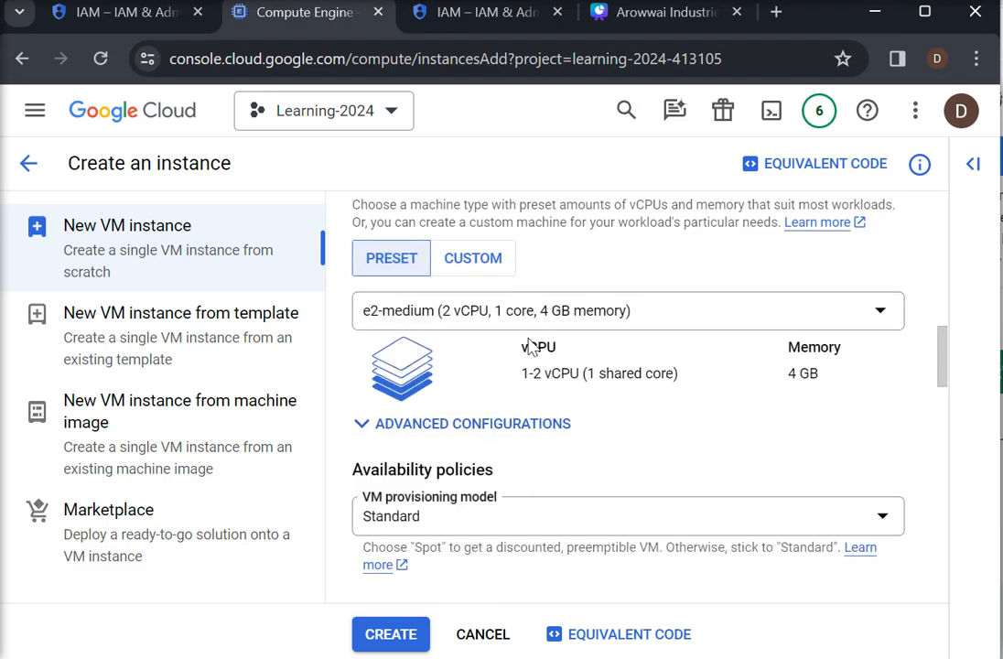
click(880, 312)
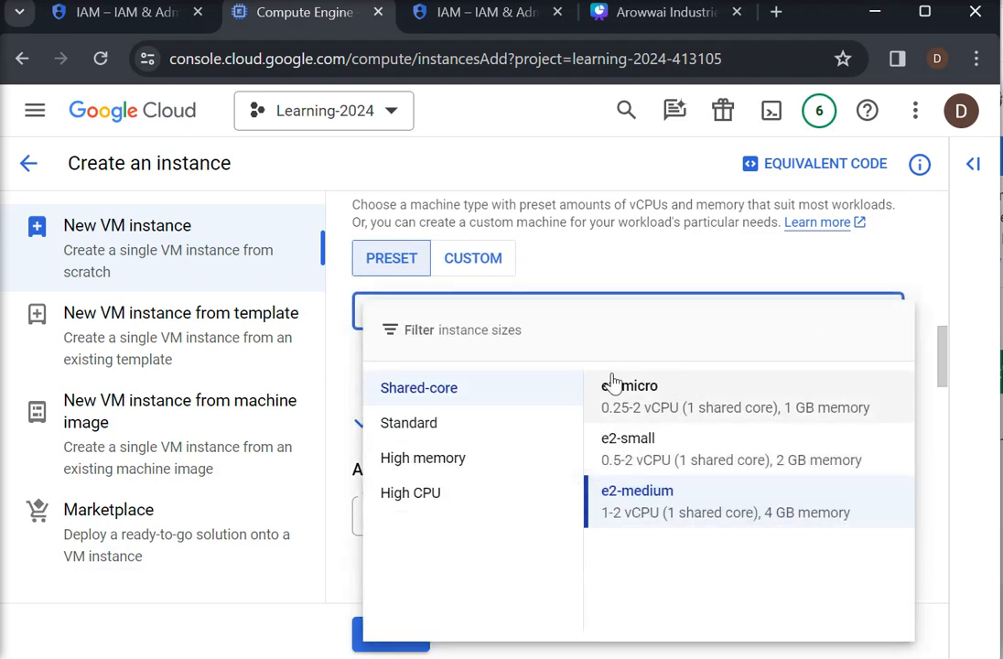
click(720, 412)
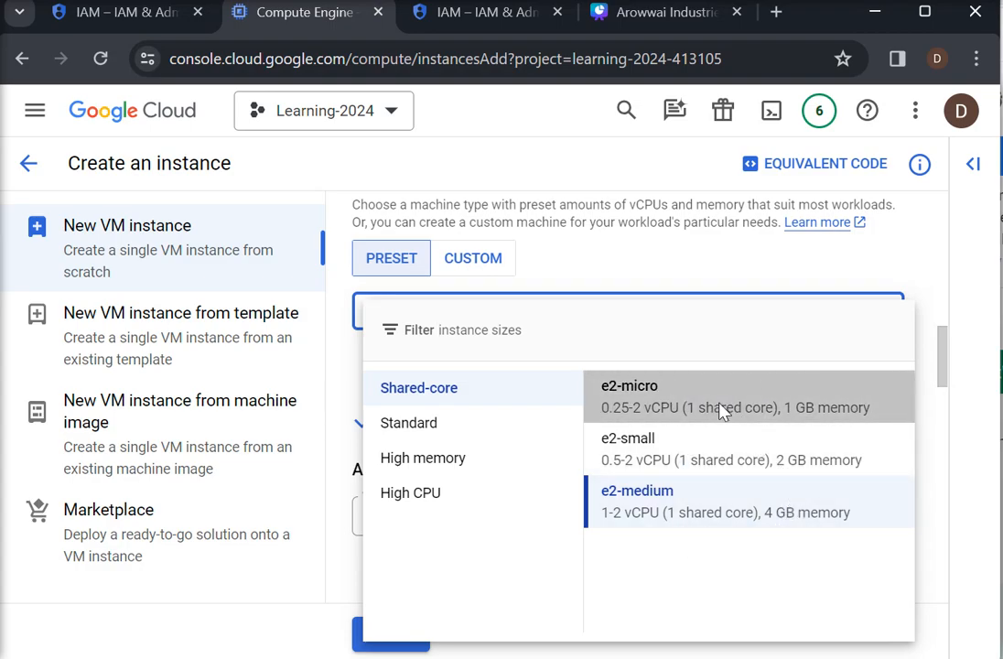
- Check the VM provisioning model options under availability policies and select Standard
drag(939, 381, 944, 412)
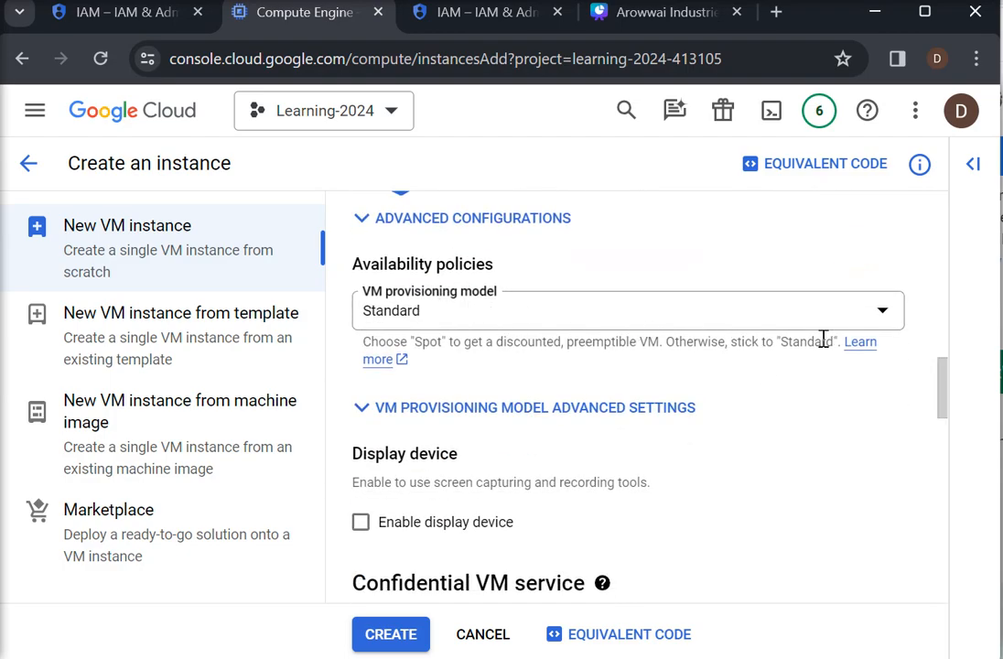
click(885, 318)
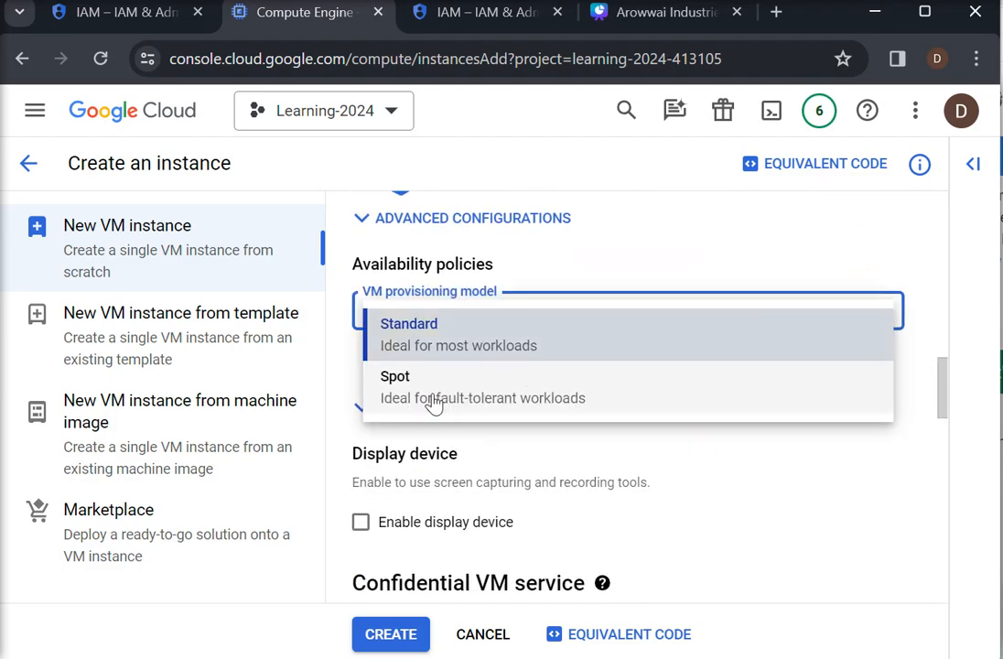
click(440, 344)
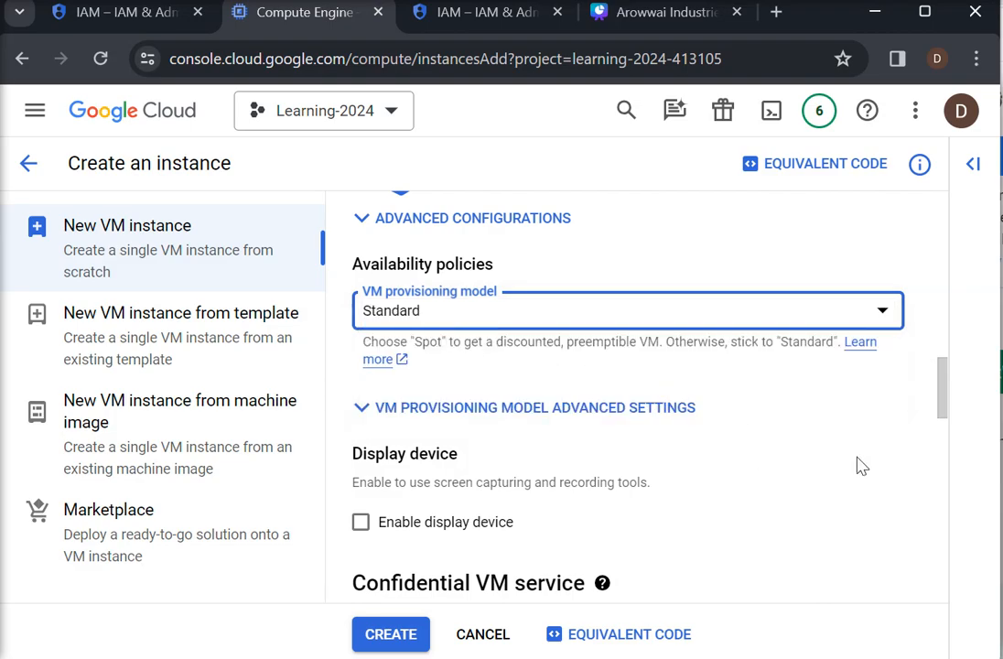
- Change the boot disk's public image to the Ubuntu operating system and apply the selection
drag(940, 403, 945, 430)
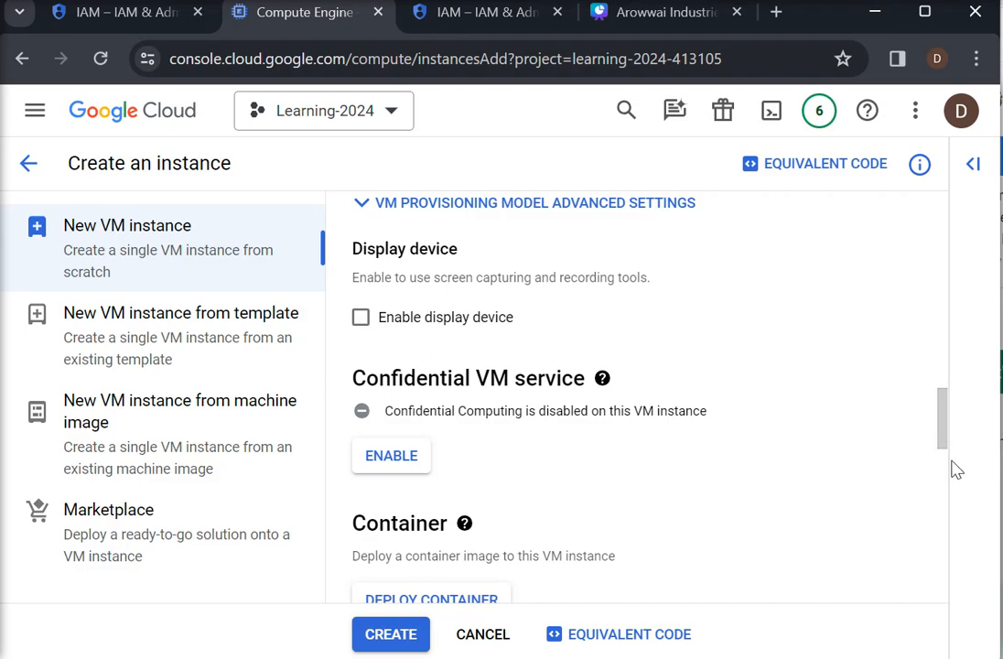
drag(945, 420, 944, 436)
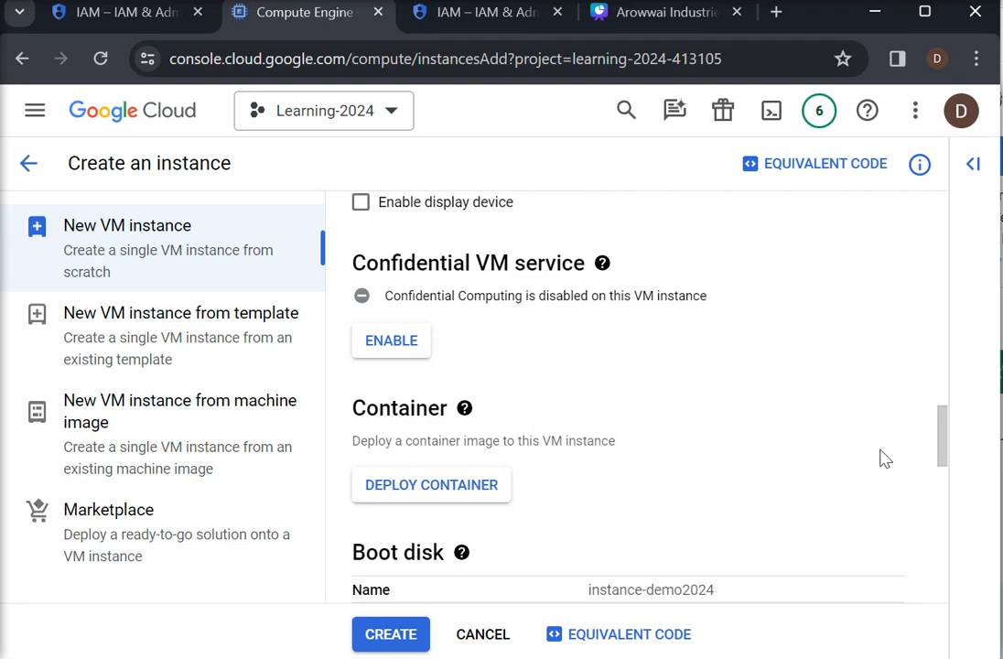
drag(940, 453, 943, 496)
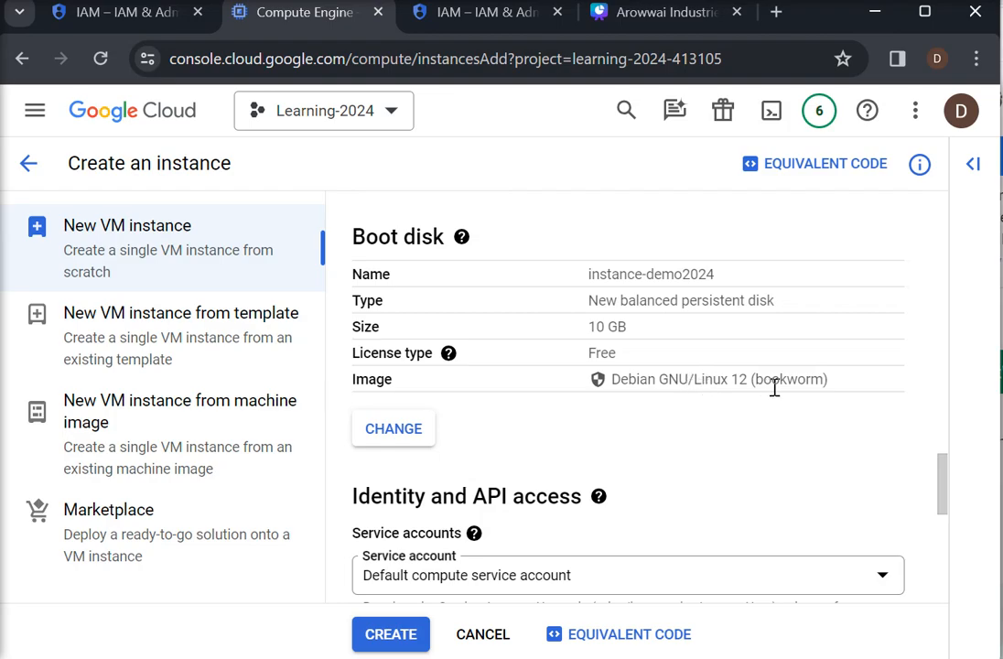
click(404, 438)
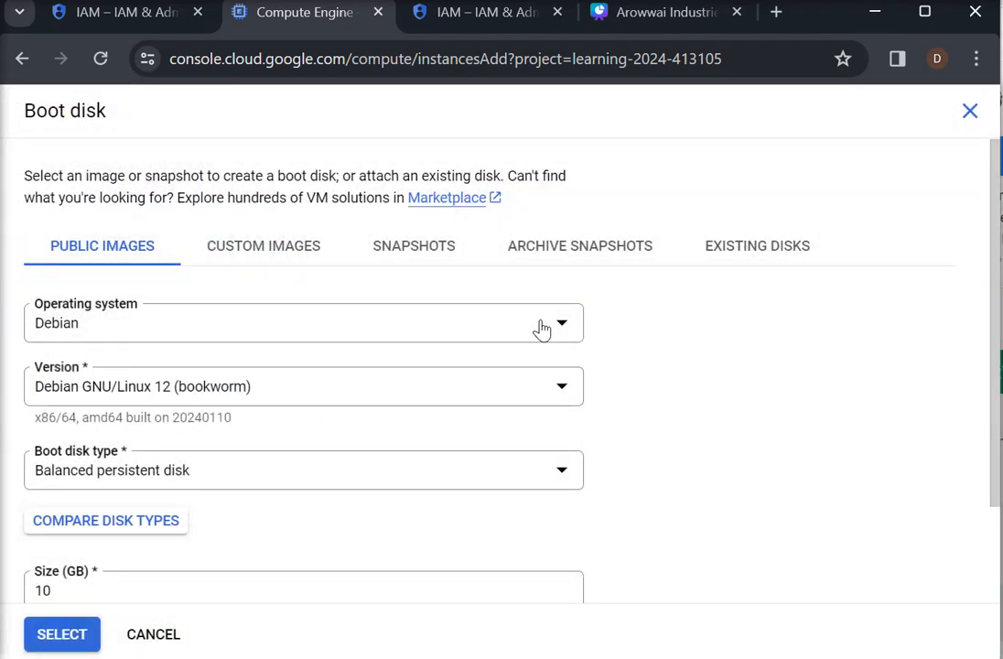
click(554, 328)
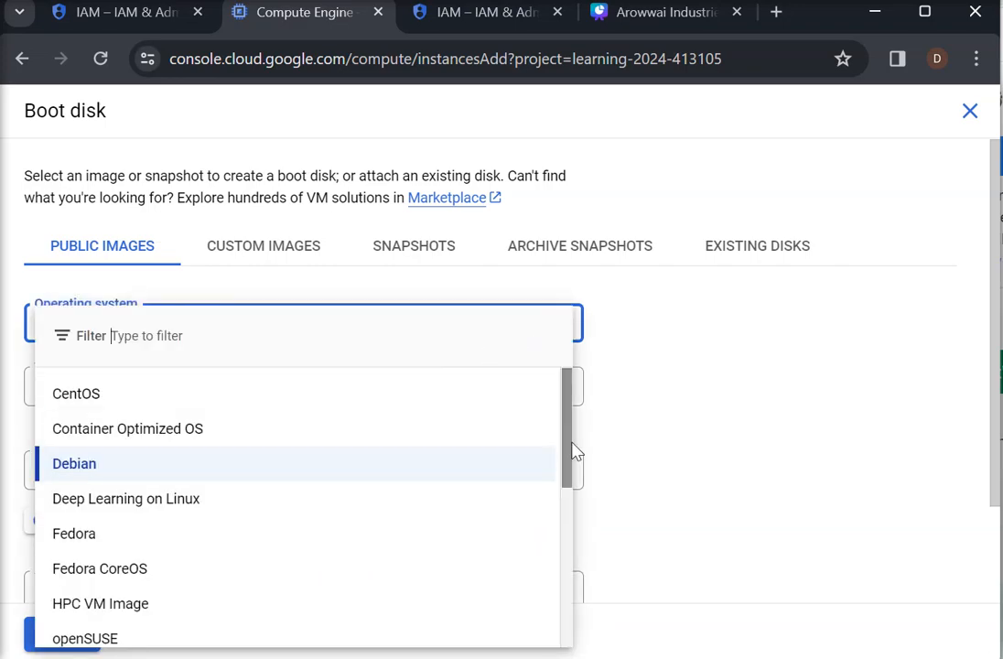
scroll(567, 503, down, 2)
scroll(548, 591, down, 5)
click(110, 553)
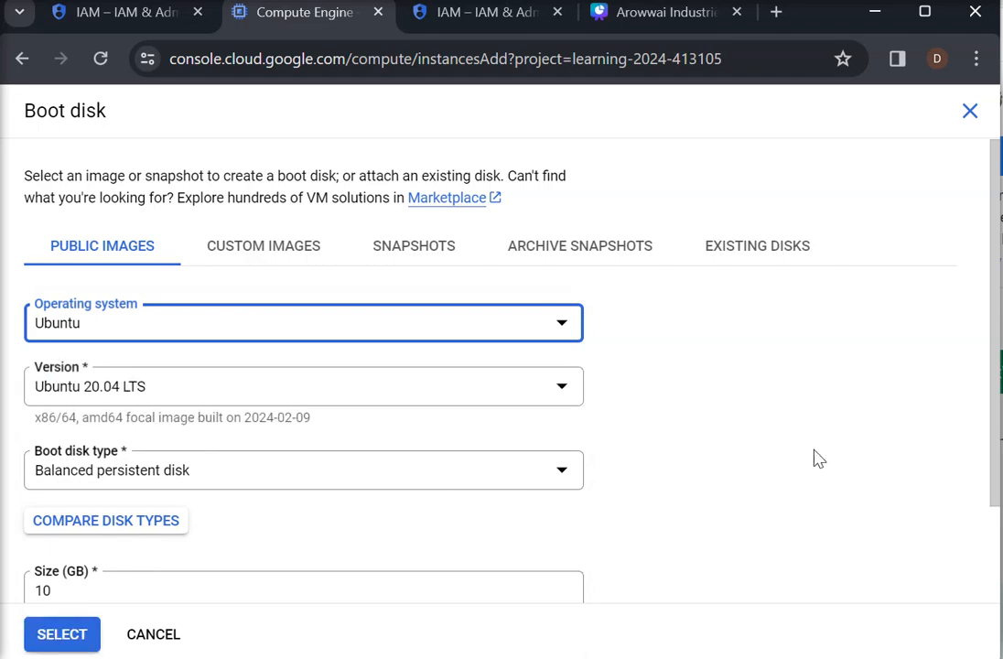
click(58, 633)
- Allow HTTP and HTTPS traffic in the instance's firewall settings
drag(950, 504, 945, 553)
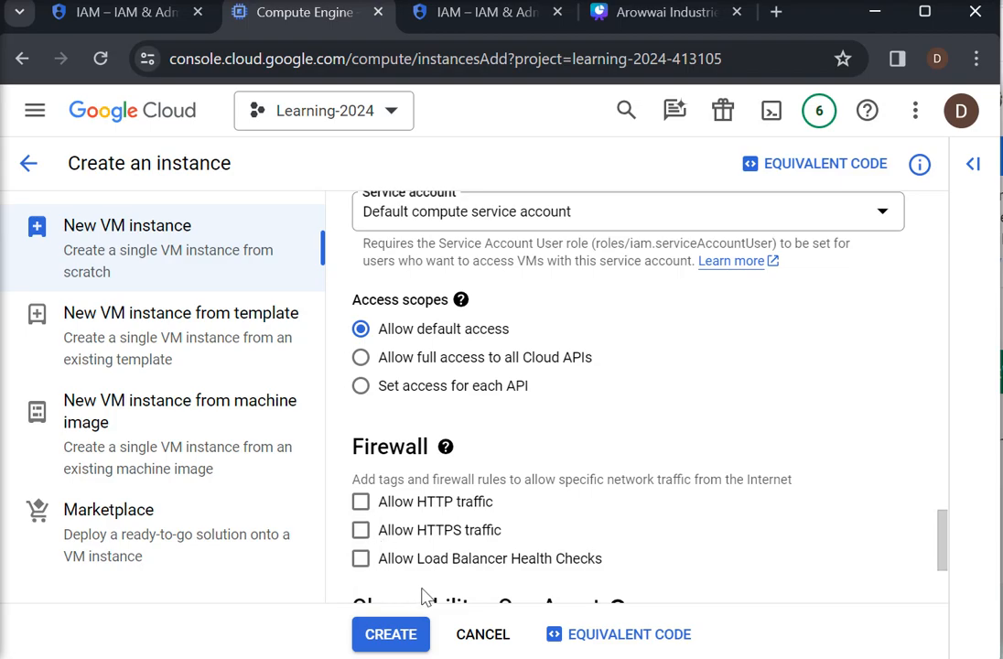
click(360, 501)
click(361, 530)
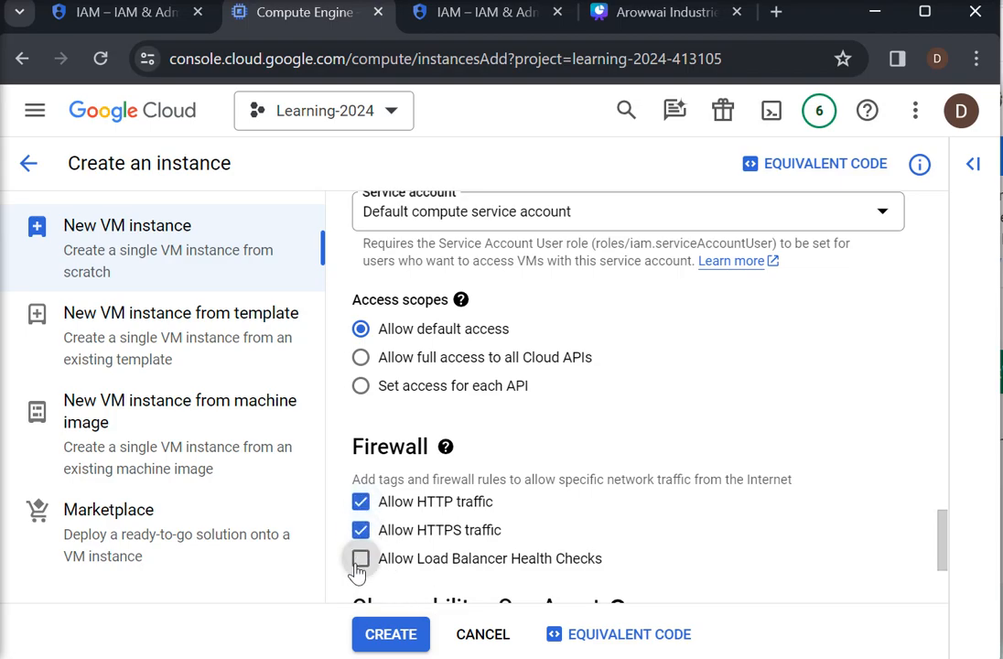
- Allow load balancer health checks in the firewall settings, look over the advanced options, and create the VM instance
click(361, 558)
drag(935, 562, 942, 600)
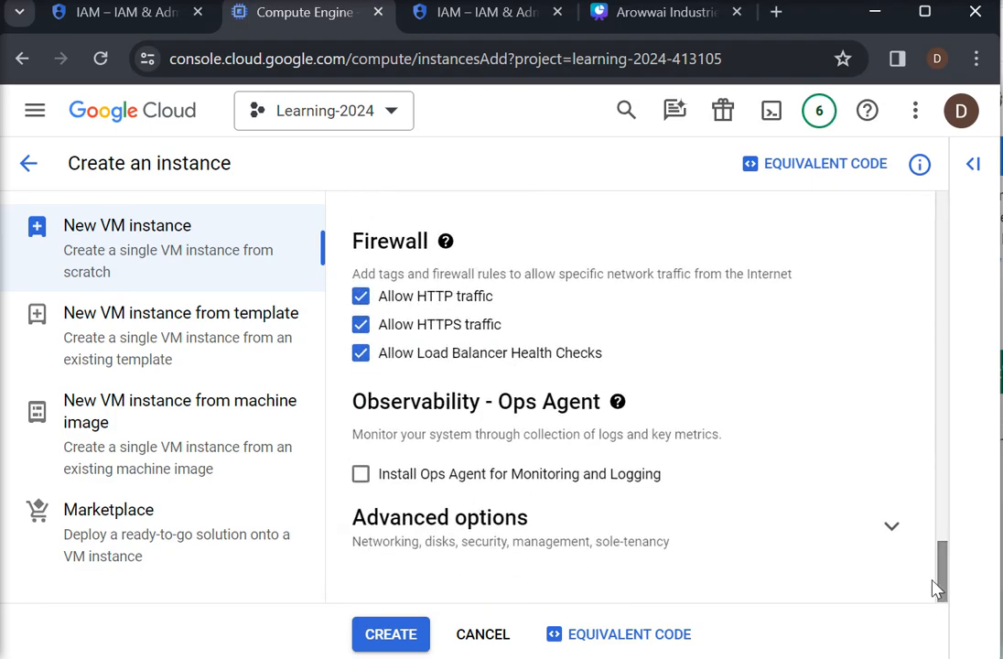
click(899, 528)
mouse_move(943, 583)
mouse_down()
mouse_move(944, 564)
mouse_move(944, 583)
mouse_up()
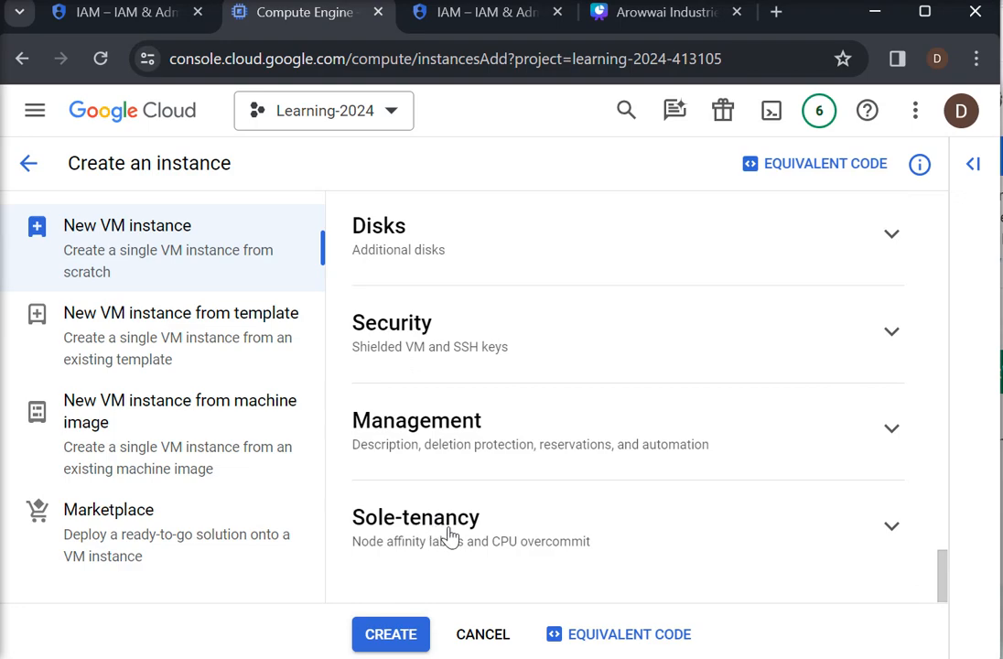
click(391, 634)
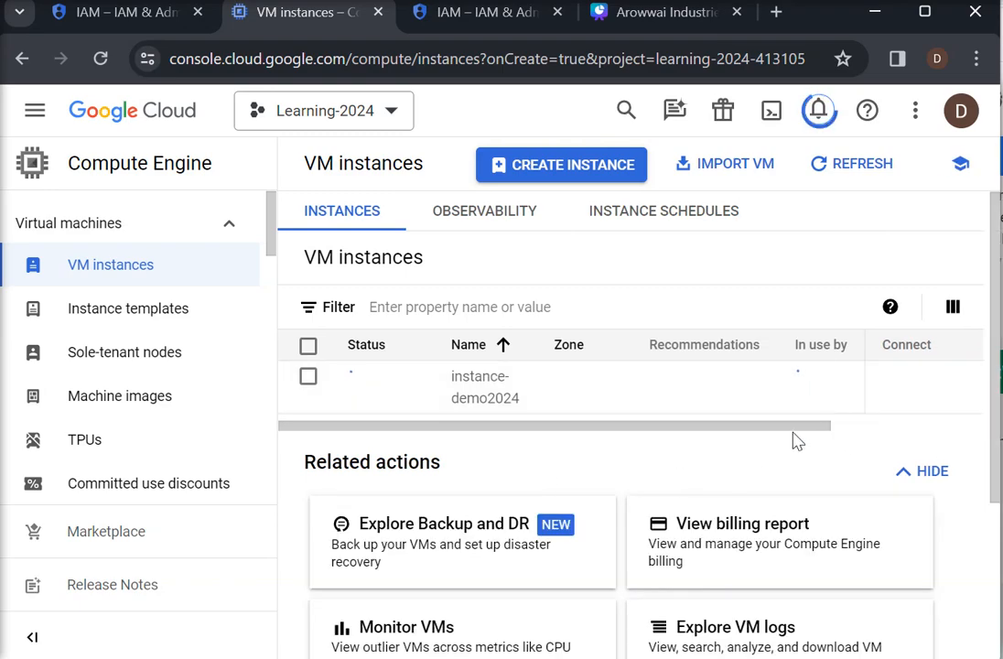
- Look at the instance schedules list and return to the list of VM instances
drag(786, 432, 638, 431)
click(675, 220)
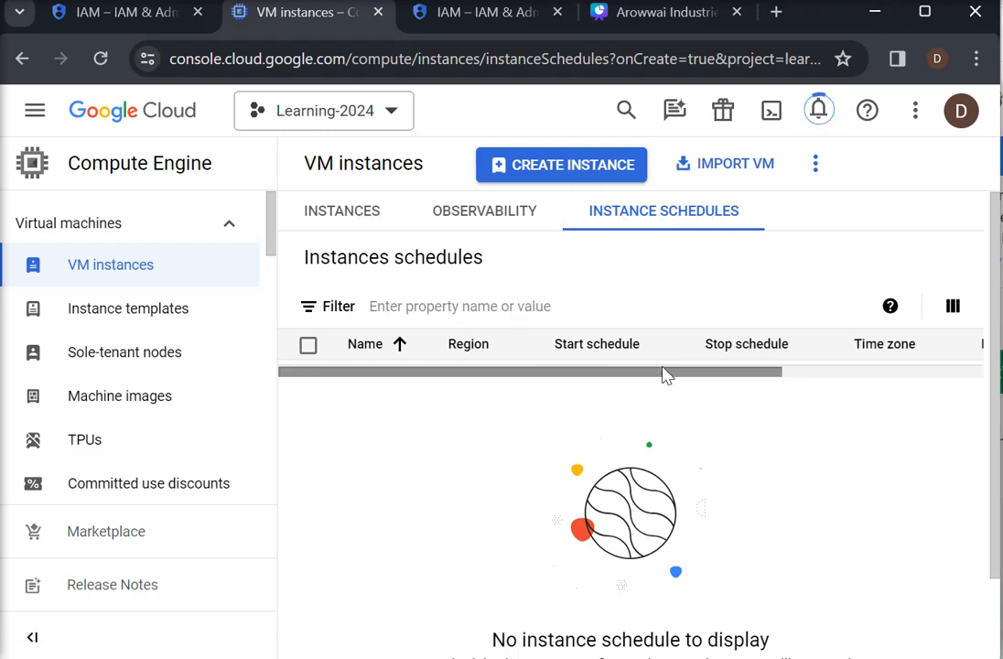
drag(665, 376, 508, 381)
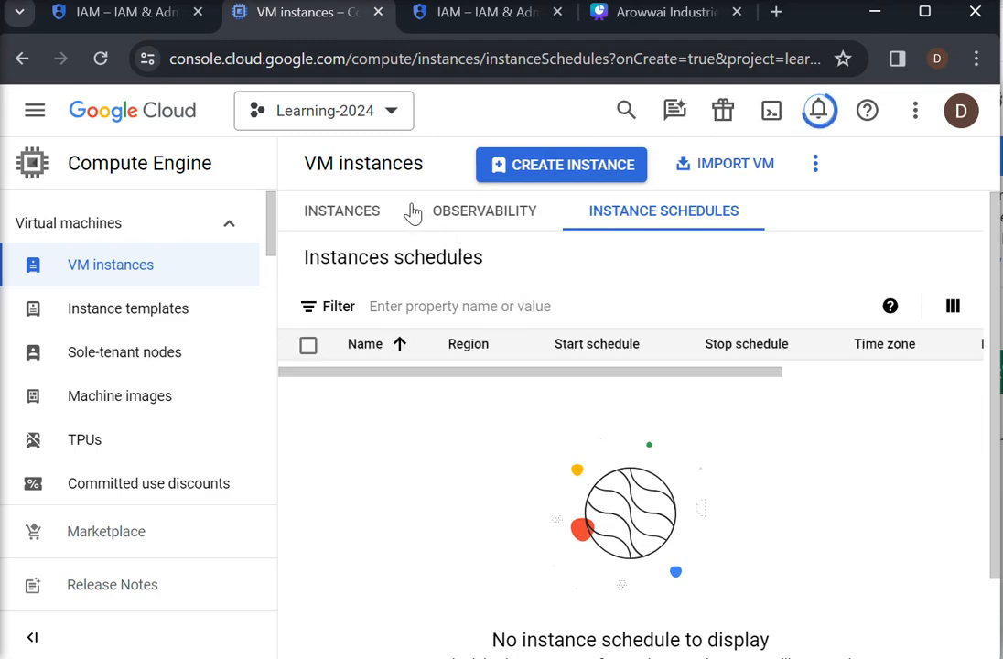
click(319, 214)
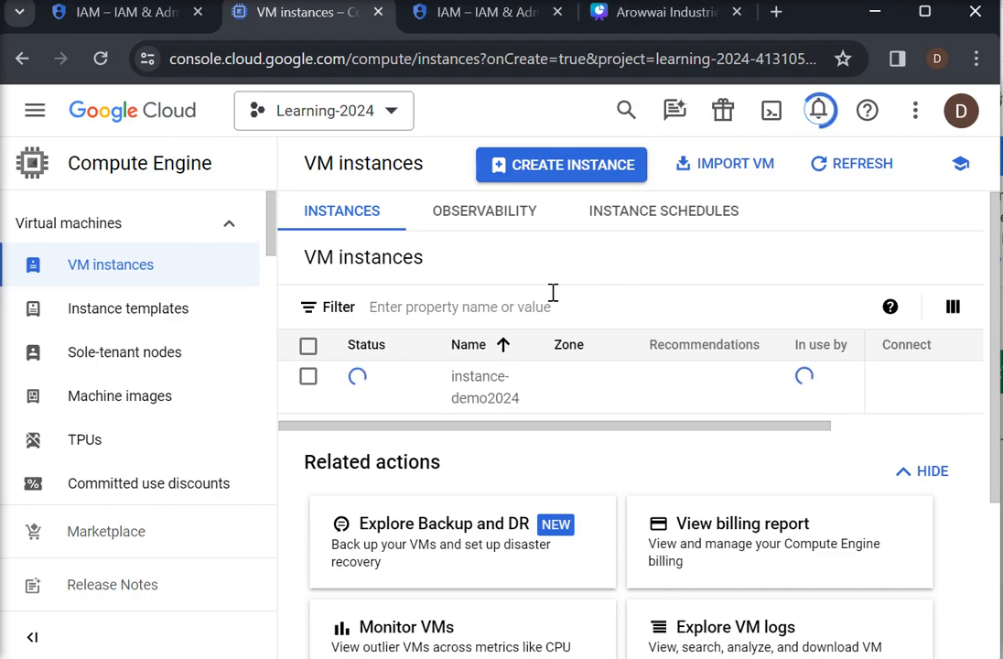
- Collapse the side navigation, review the basic information of instance-demo2024, and return to the VM instances list
click(32, 639)
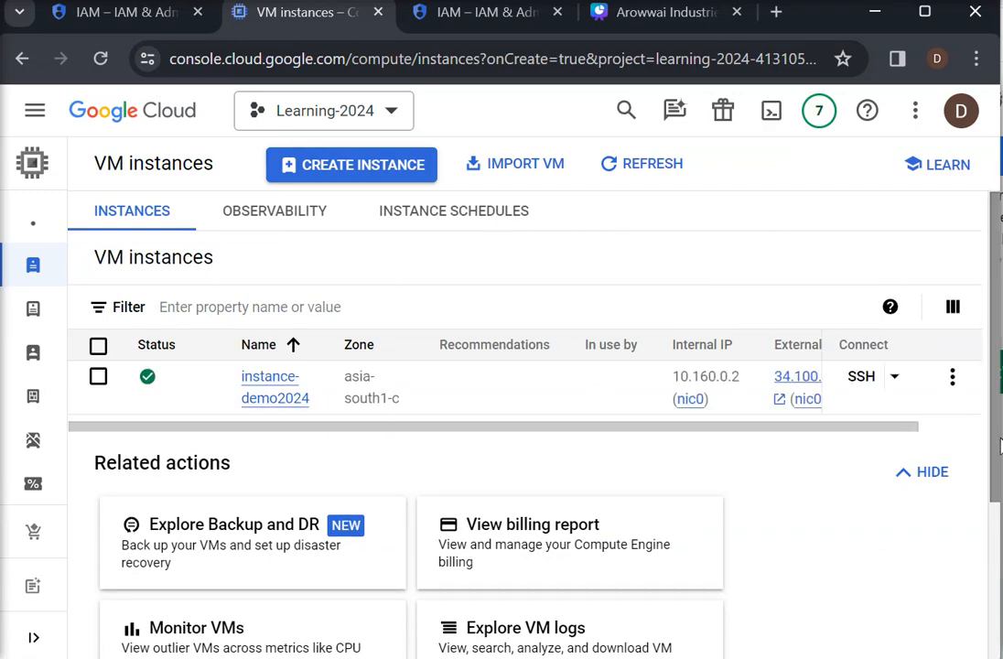
click(273, 381)
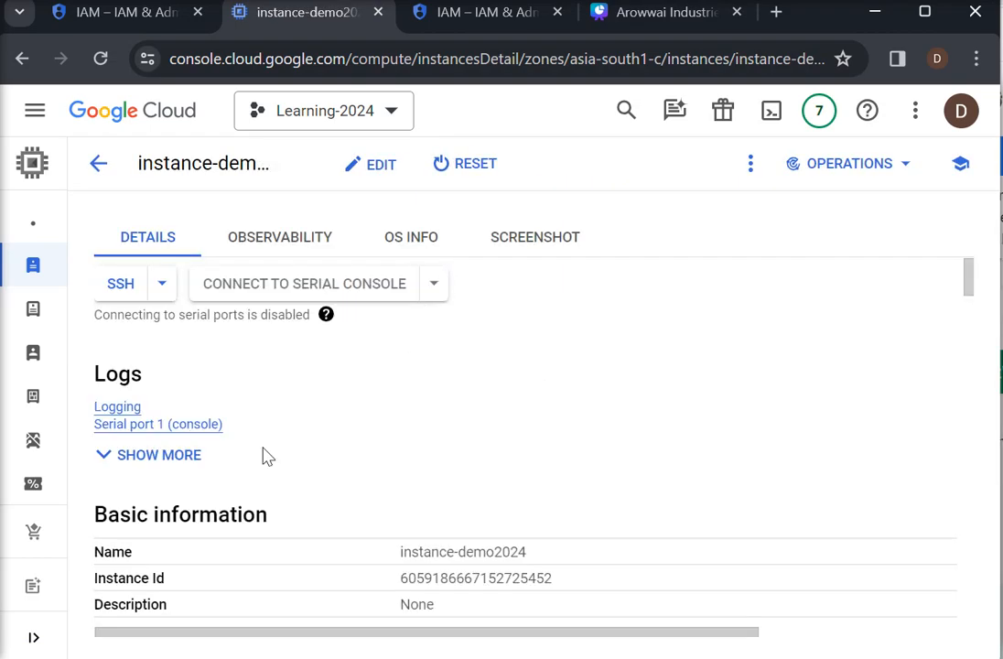
drag(970, 286, 973, 309)
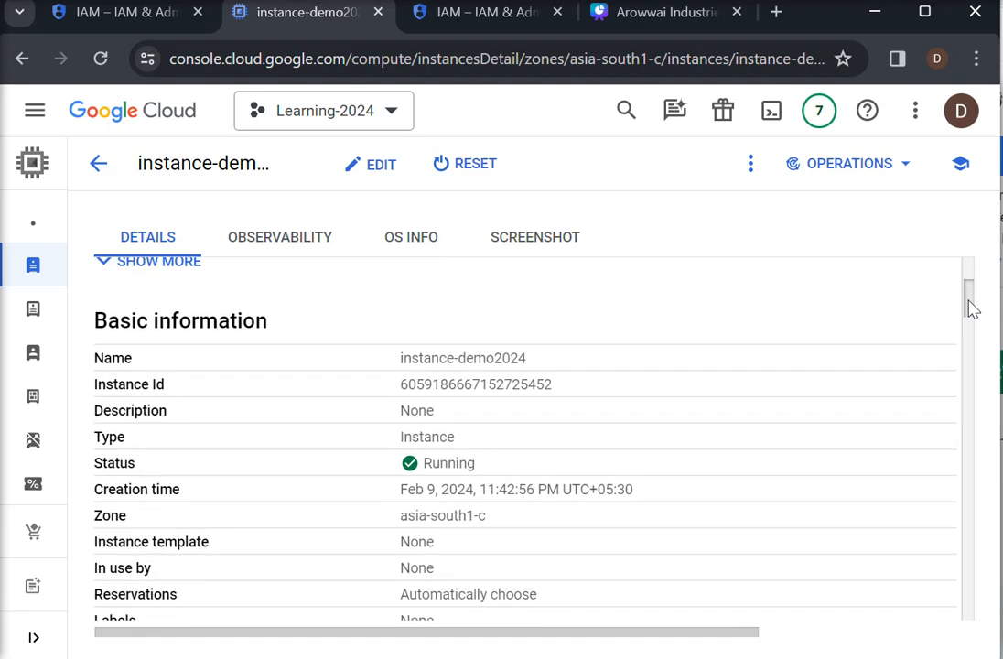
drag(973, 309, 973, 324)
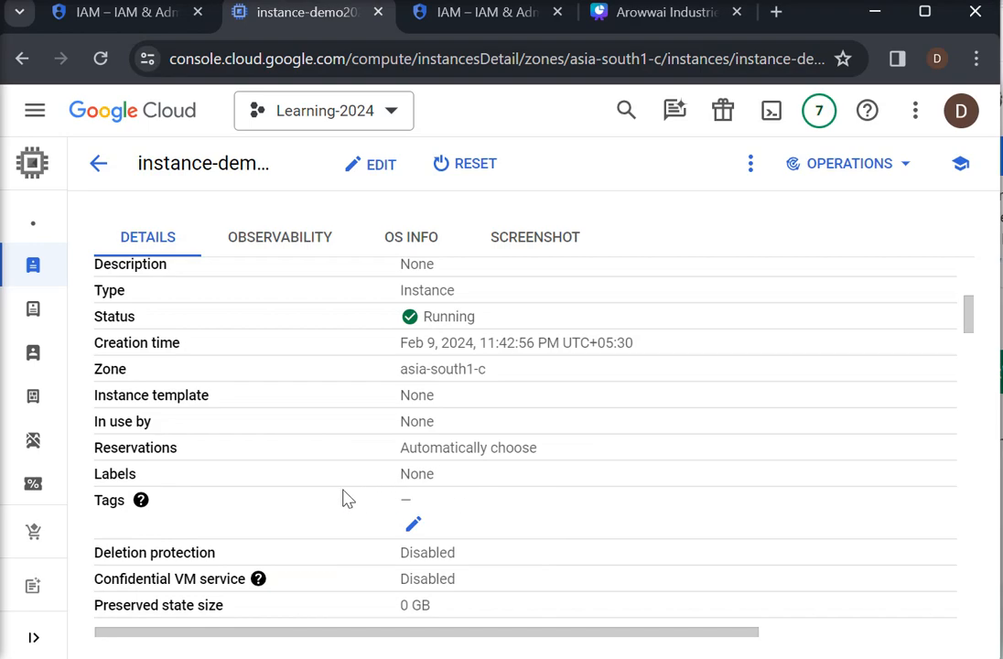
drag(975, 332, 984, 217)
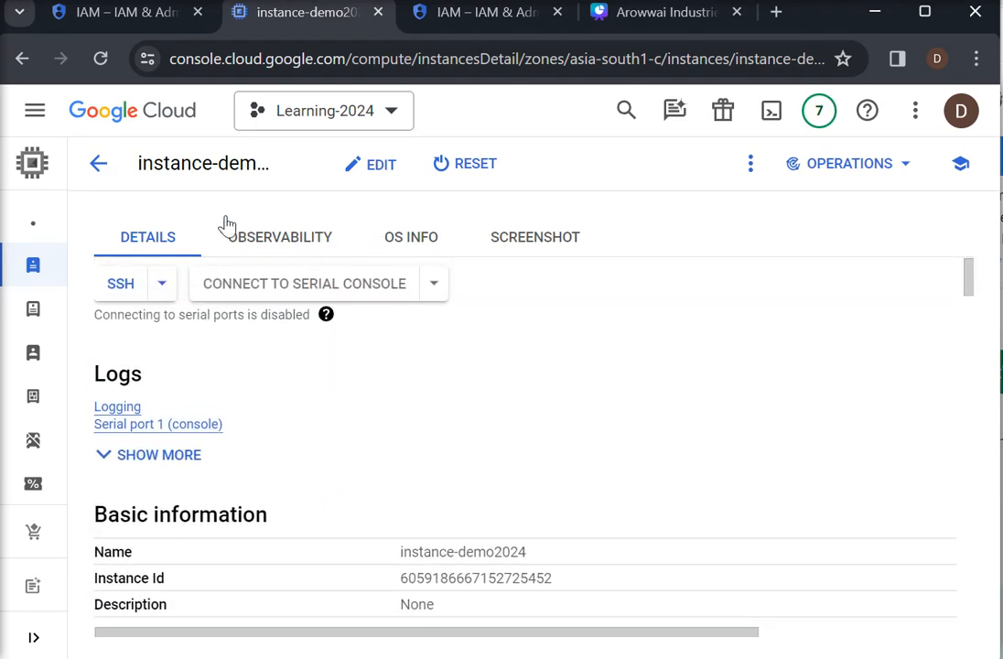
click(98, 163)
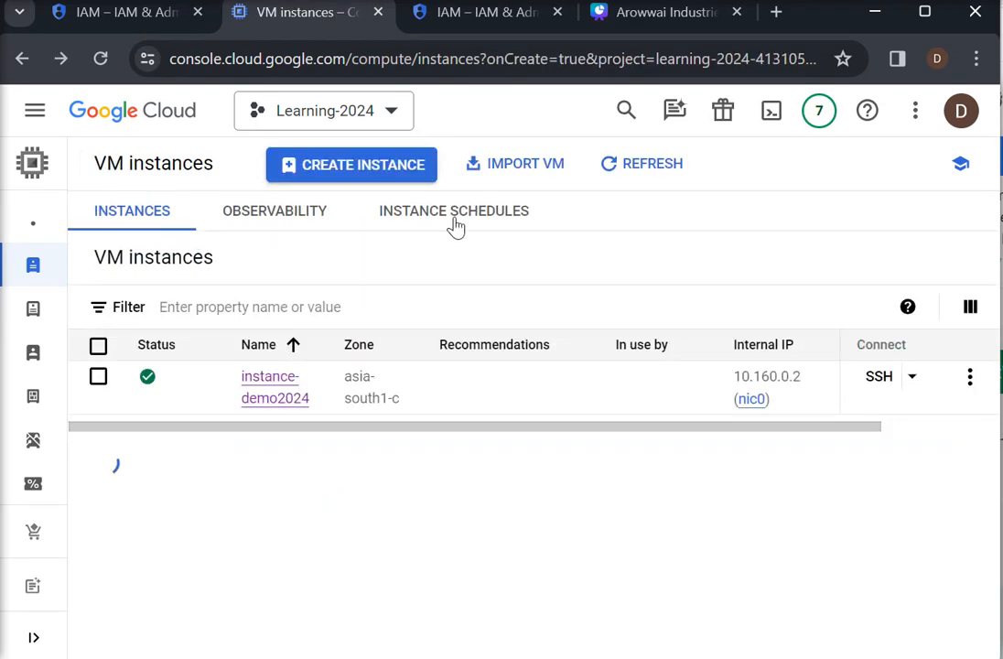
- Start a new instance schedule with instance-demo-scheduler2024 as both its name and its description
click(455, 224)
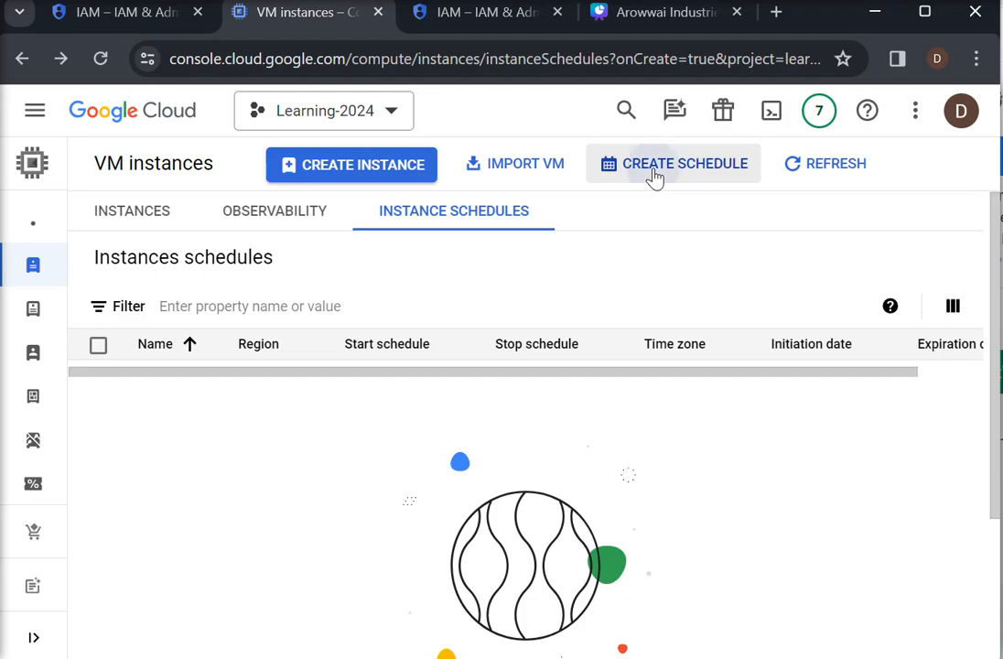
click(654, 173)
click(524, 207)
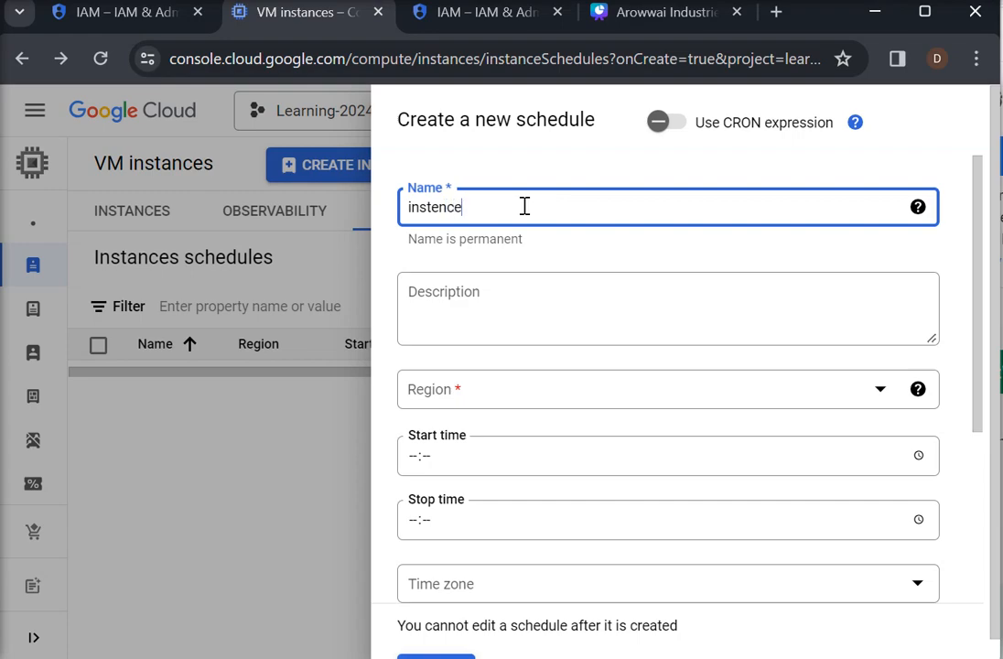
key(BackSpace)
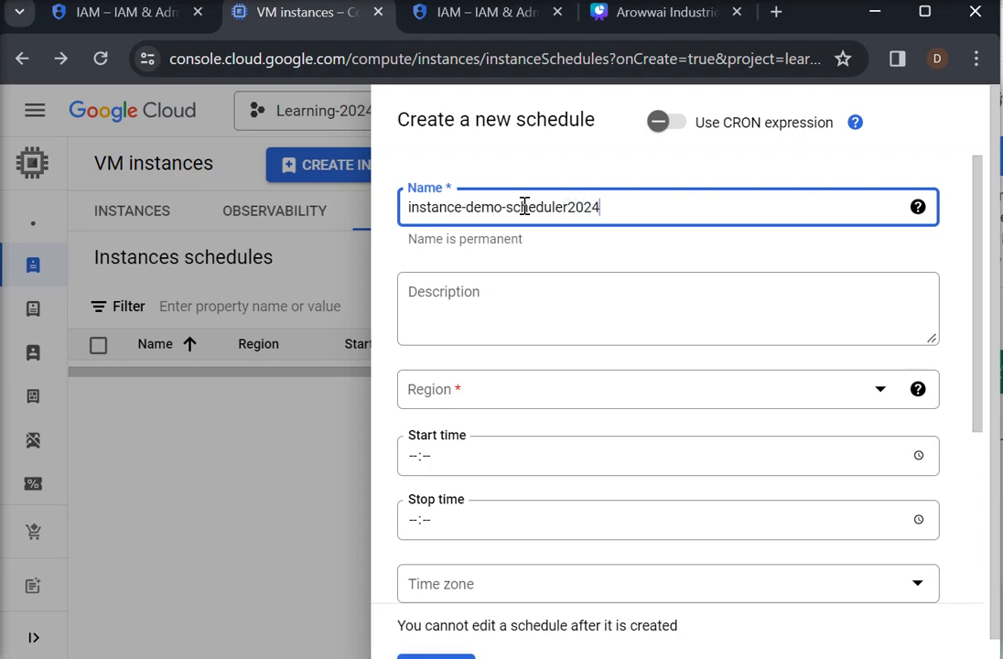
drag(661, 217, 408, 227)
key(ctrl+c)
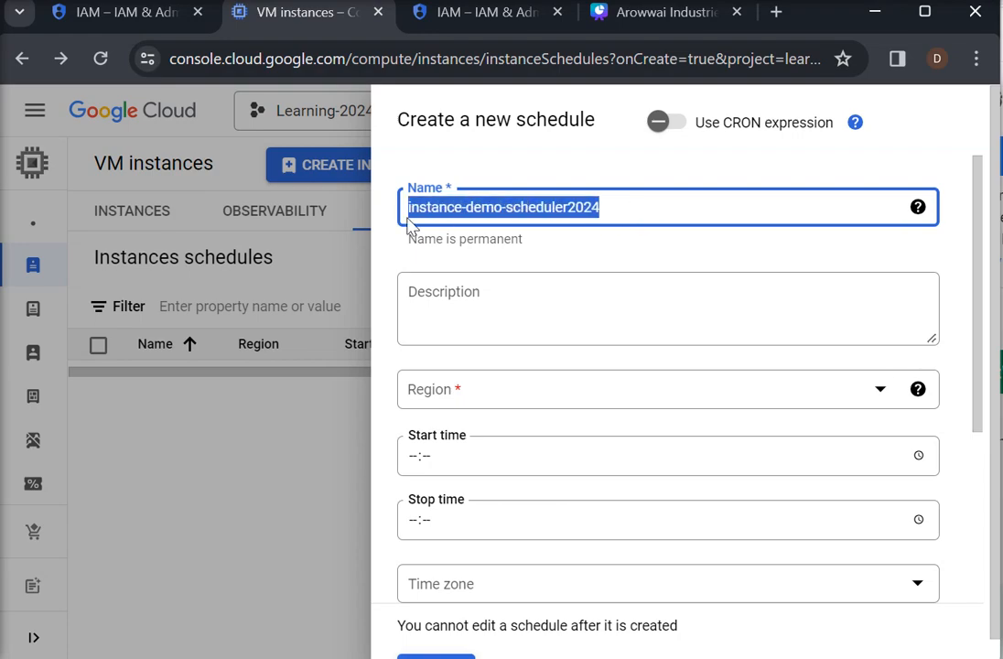
click(474, 319)
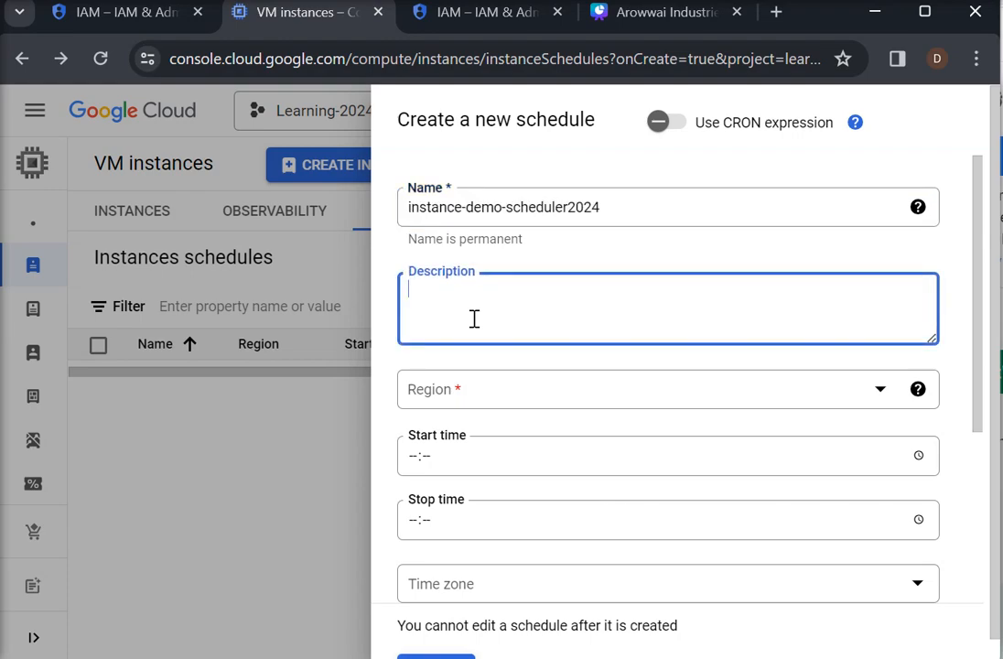
key(ctrl+v)
- Set the new schedule's region to asia-south1 (Mumbai)
click(883, 393)
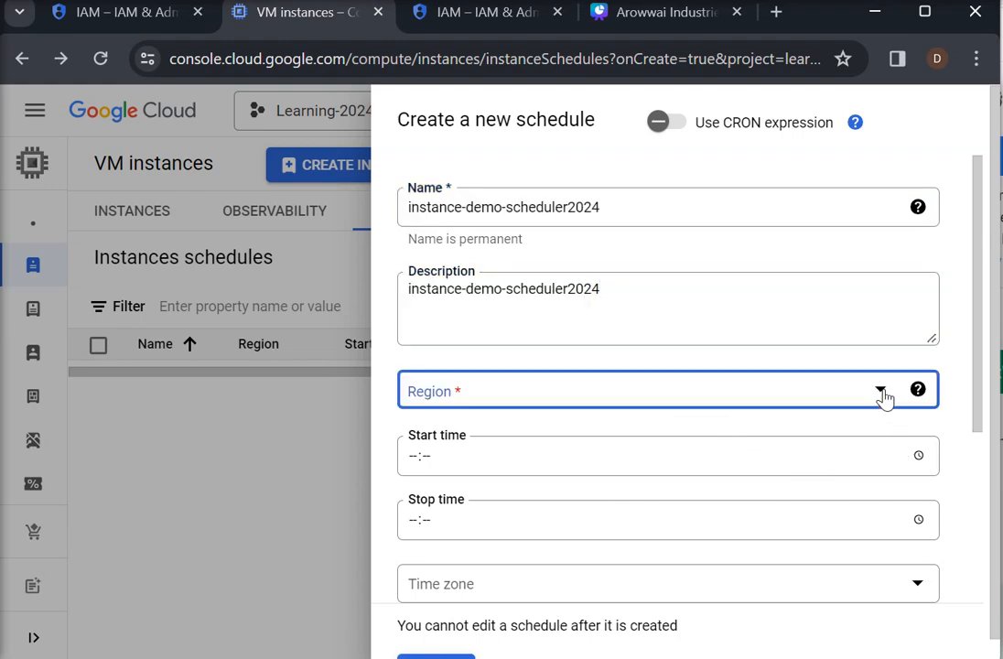
drag(884, 152, 862, 363)
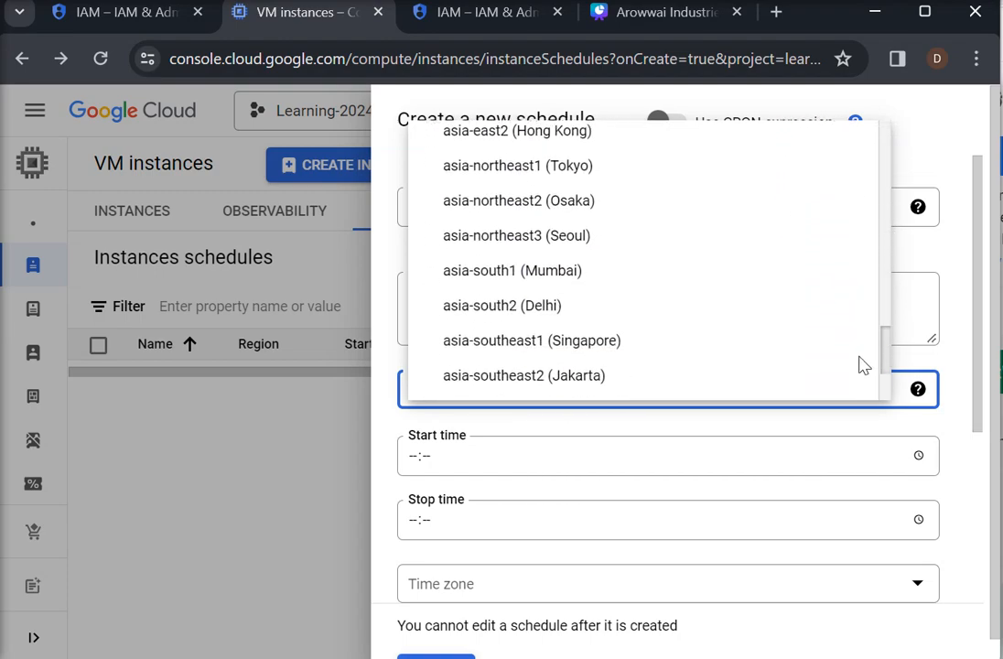
click(544, 284)
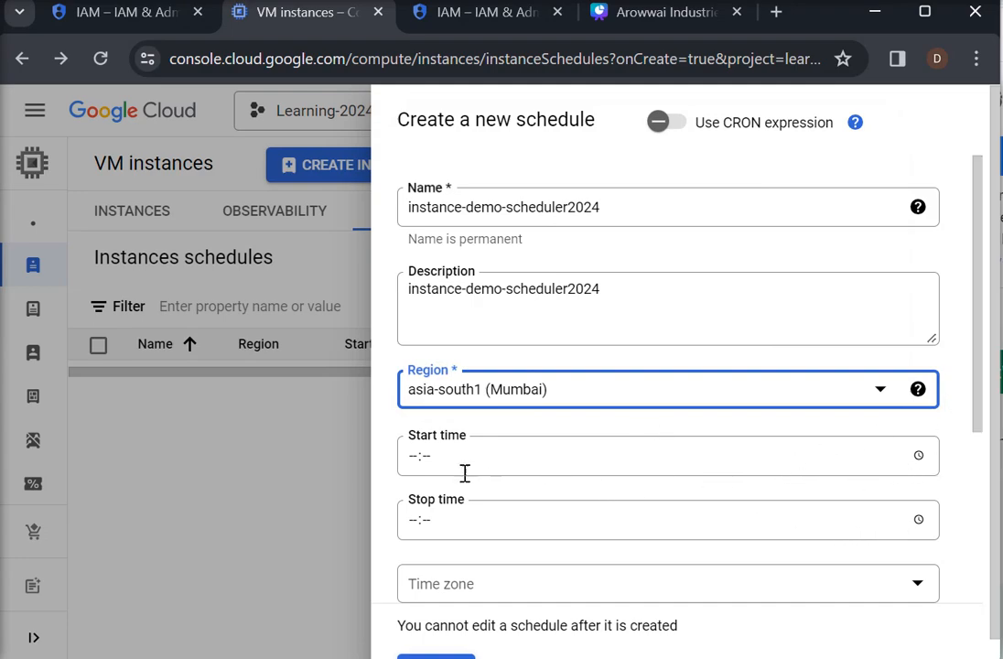
- Set the schedule's start time to 00:05 and its stop time to 04:30
click(417, 462)
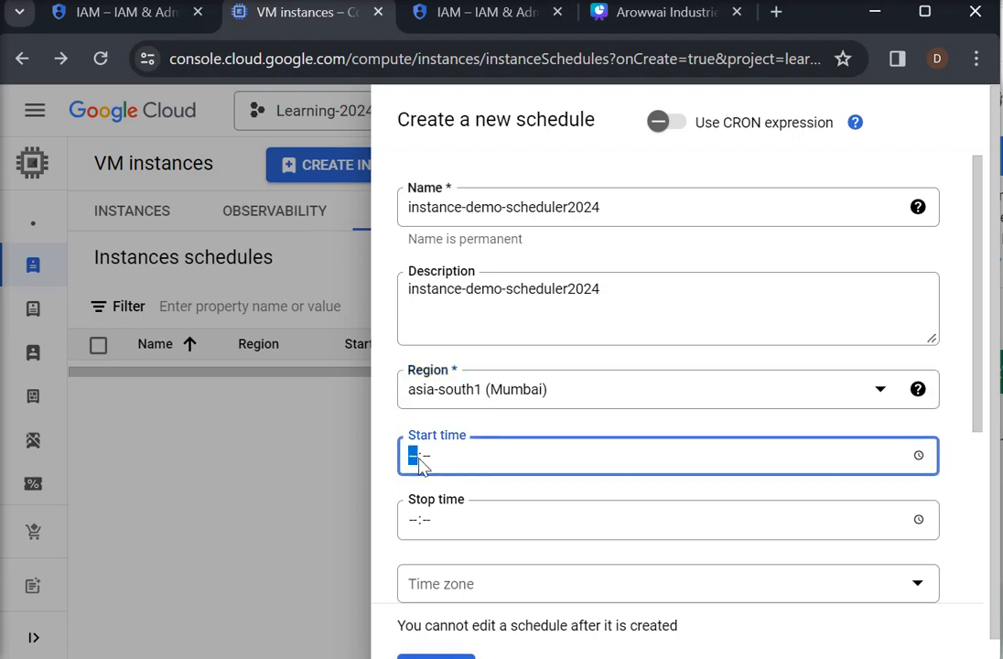
text(12:05)
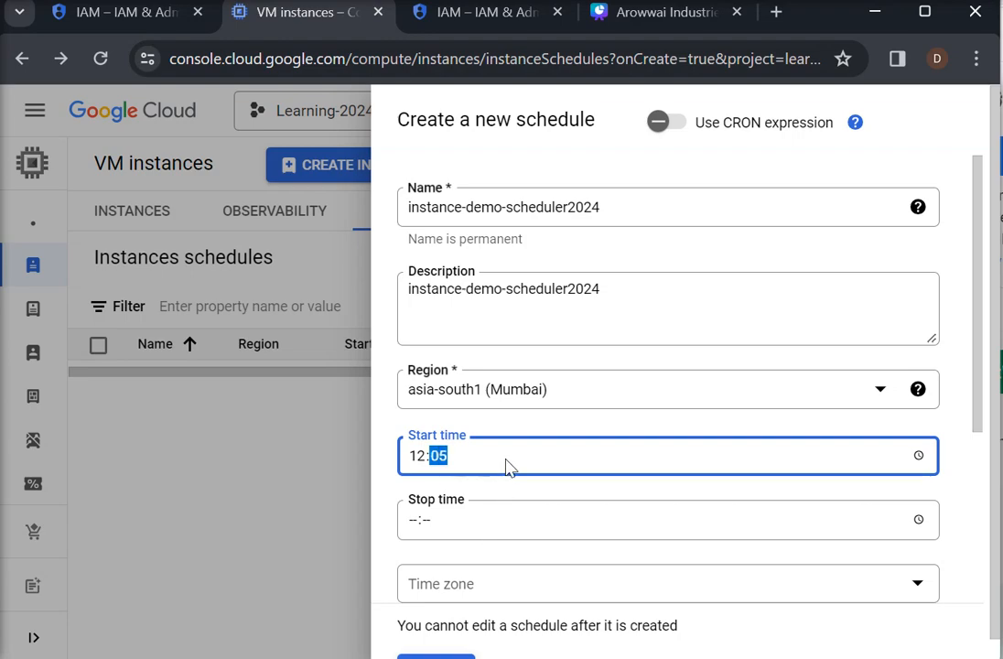
click(419, 530)
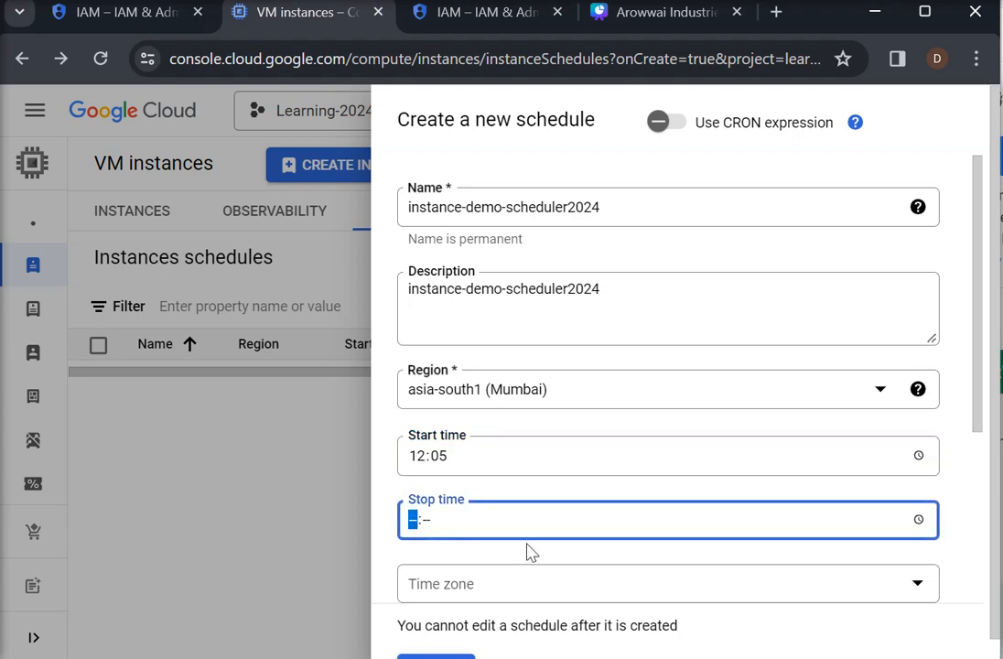
text(04:30)
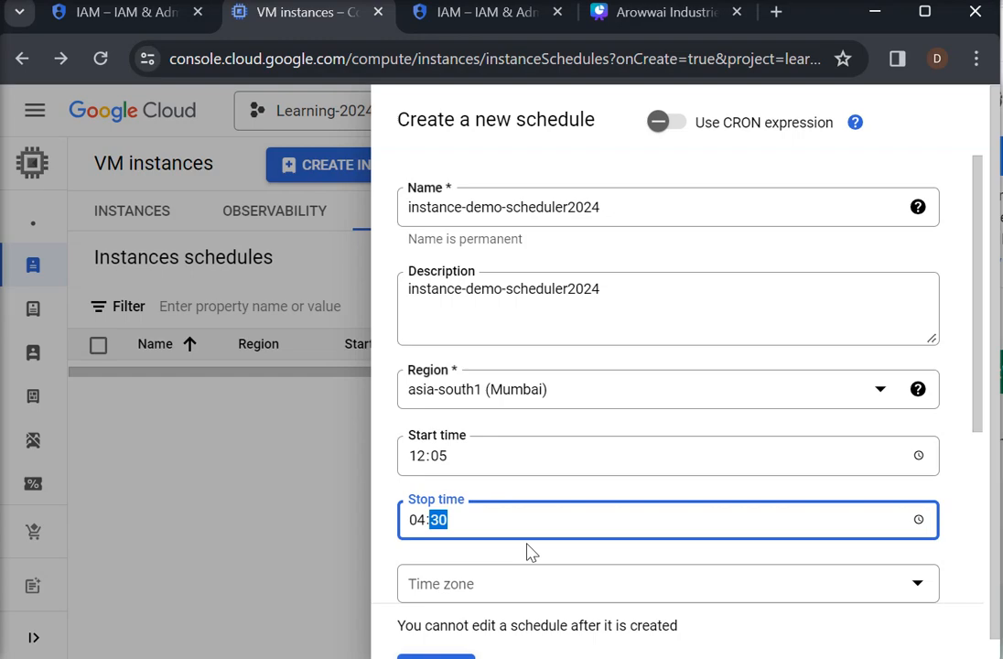
click(430, 462)
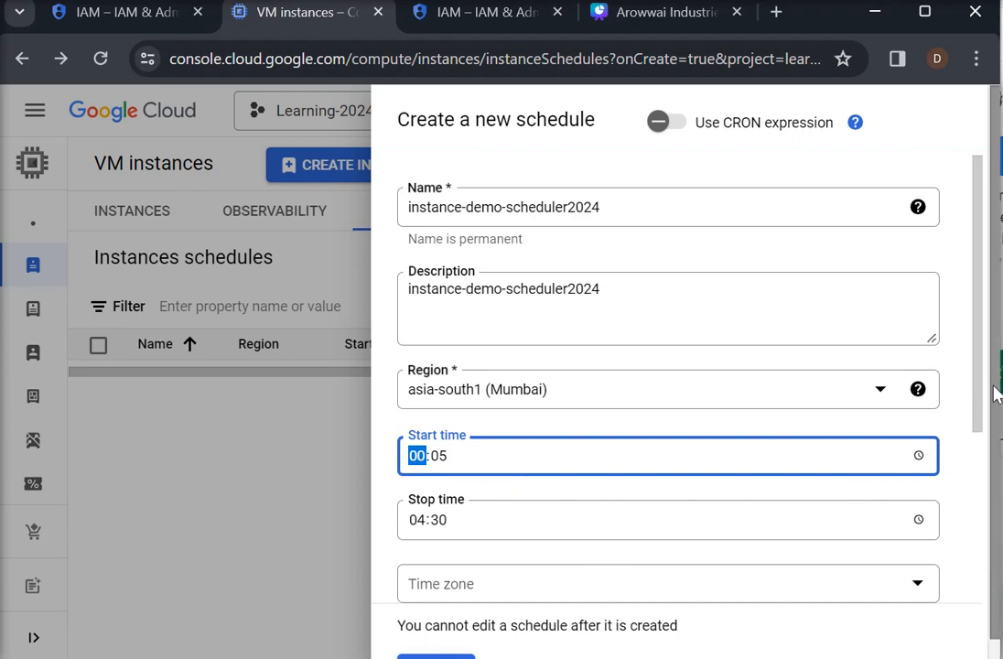
- Search the time zones for India and set the schedule's time zone to India Standard Time (IST)
drag(978, 414, 979, 490)
click(904, 446)
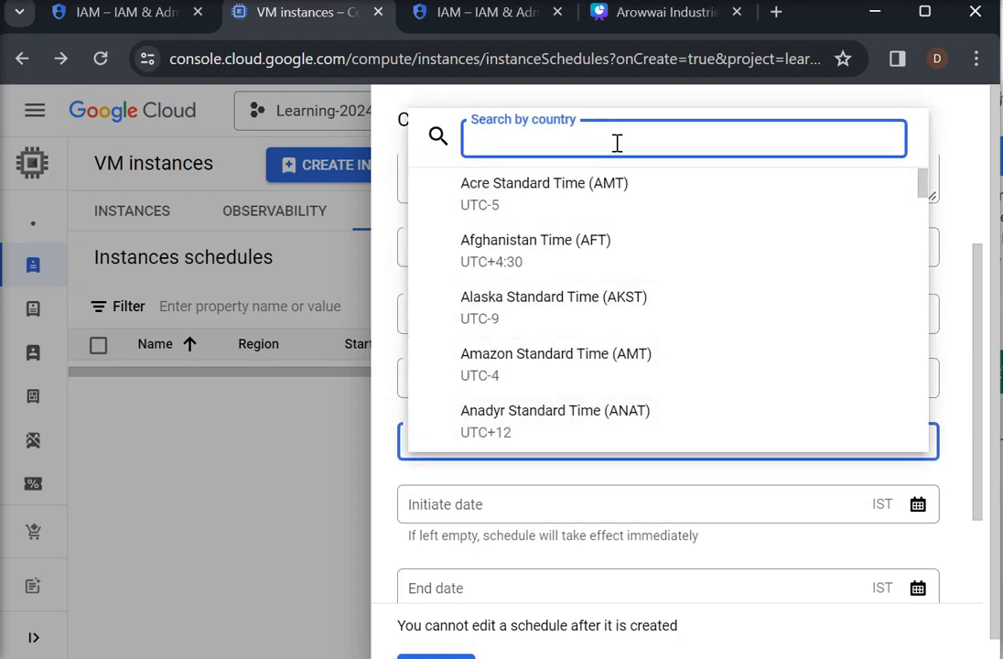
text(Ind)
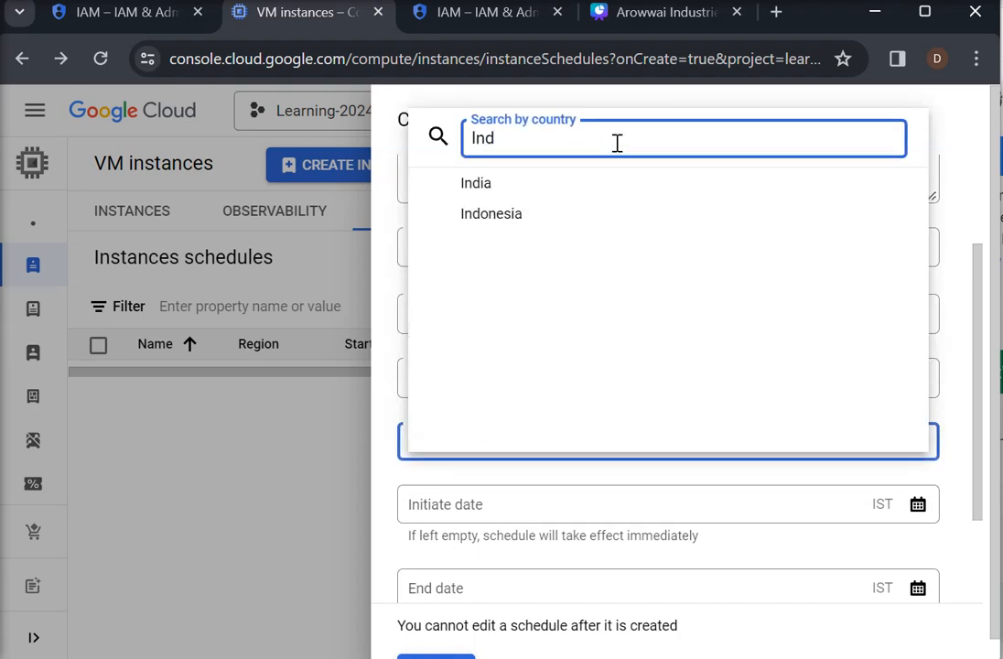
click(548, 181)
click(608, 206)
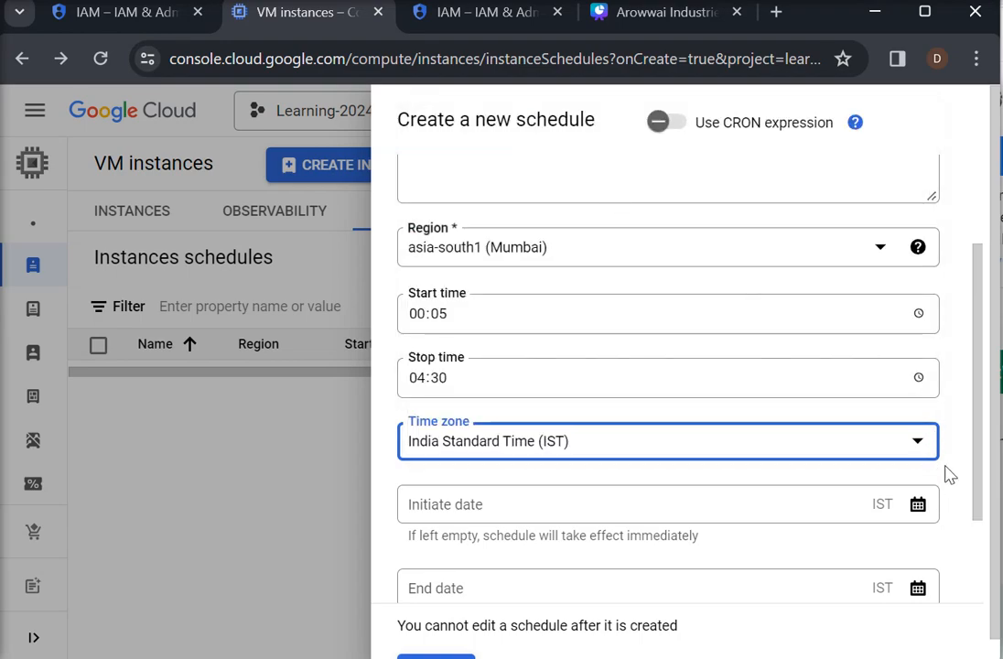
- Set the schedule's initiate date to 2/10/24, 12:00 AM
drag(974, 470, 978, 538)
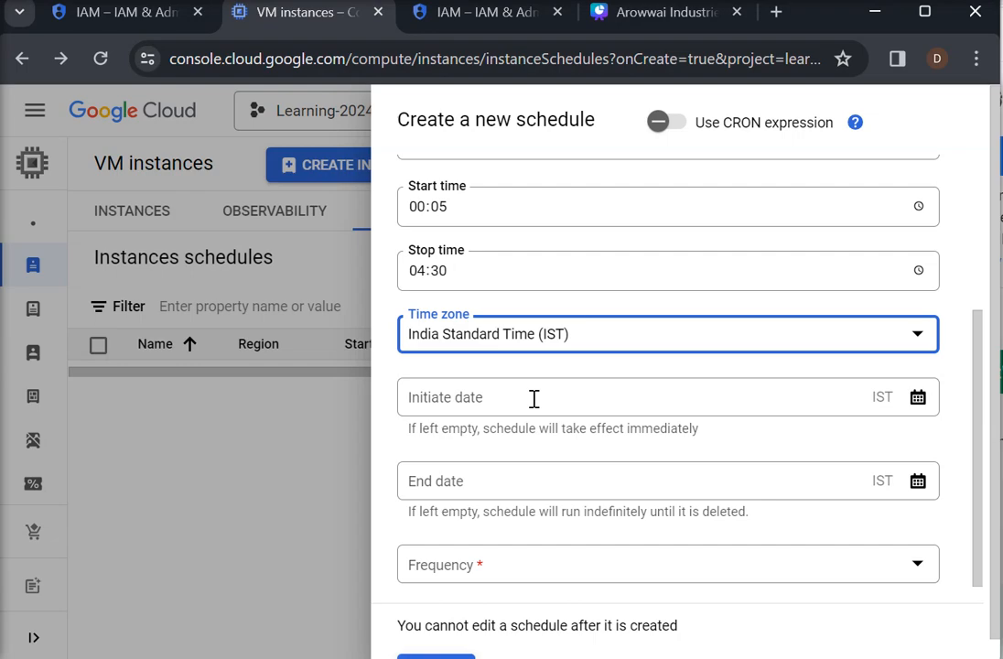
click(913, 400)
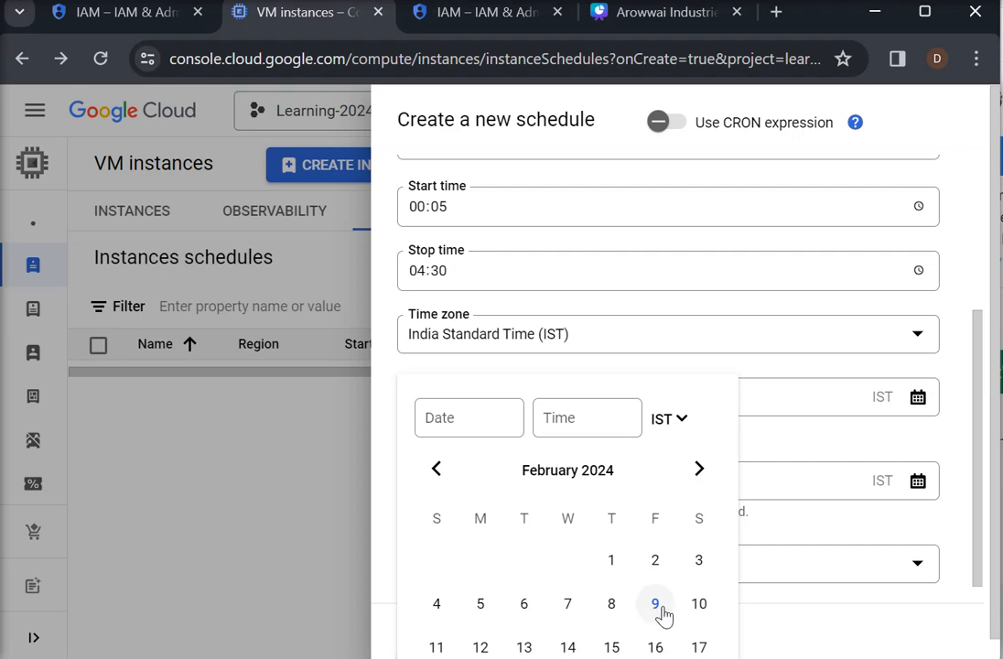
click(698, 604)
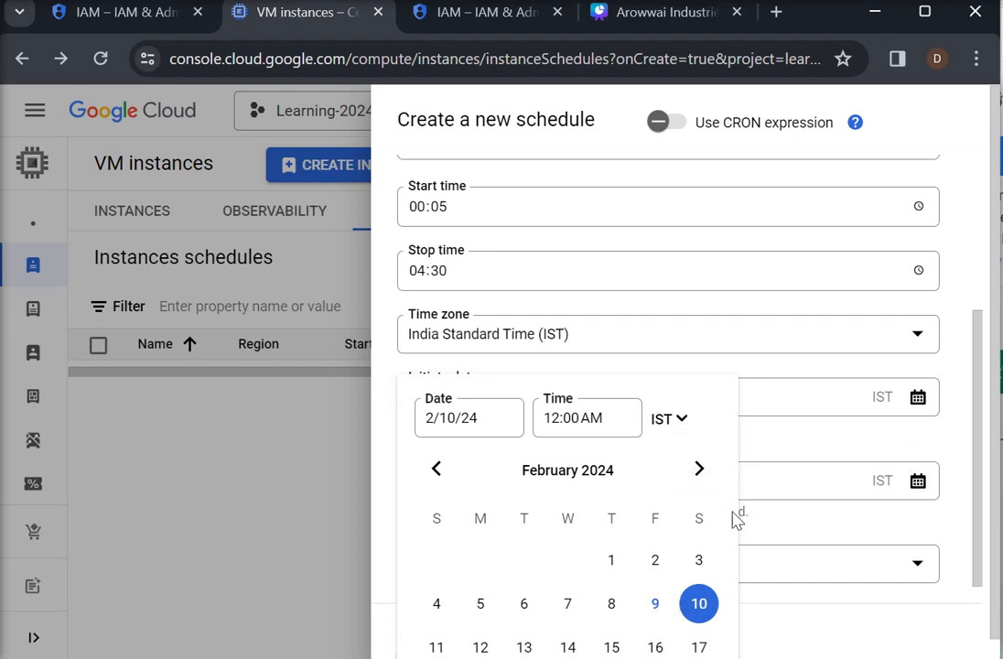
click(904, 462)
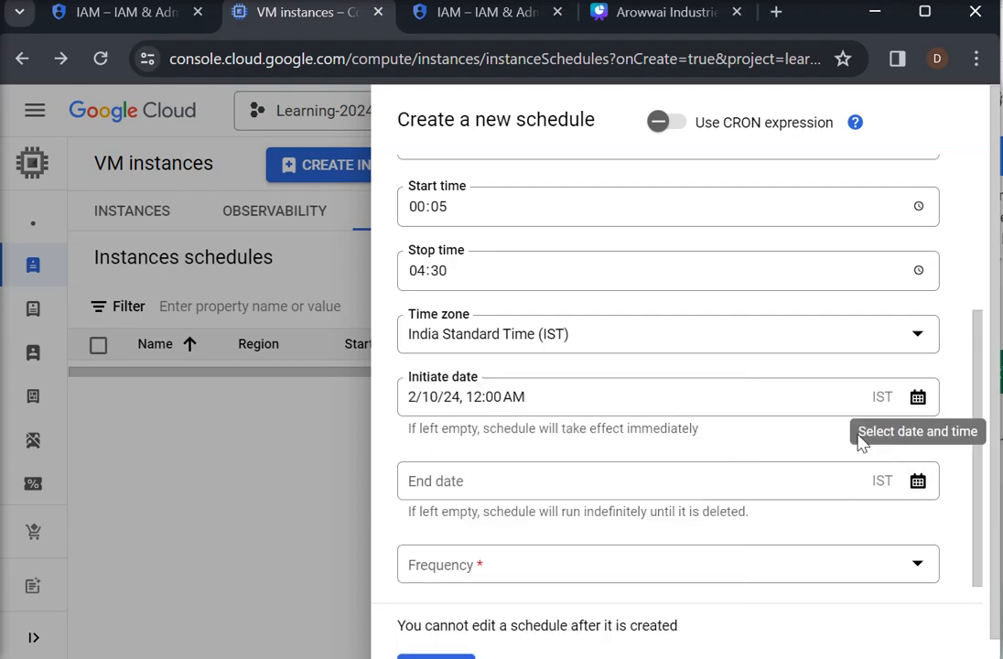
click(918, 479)
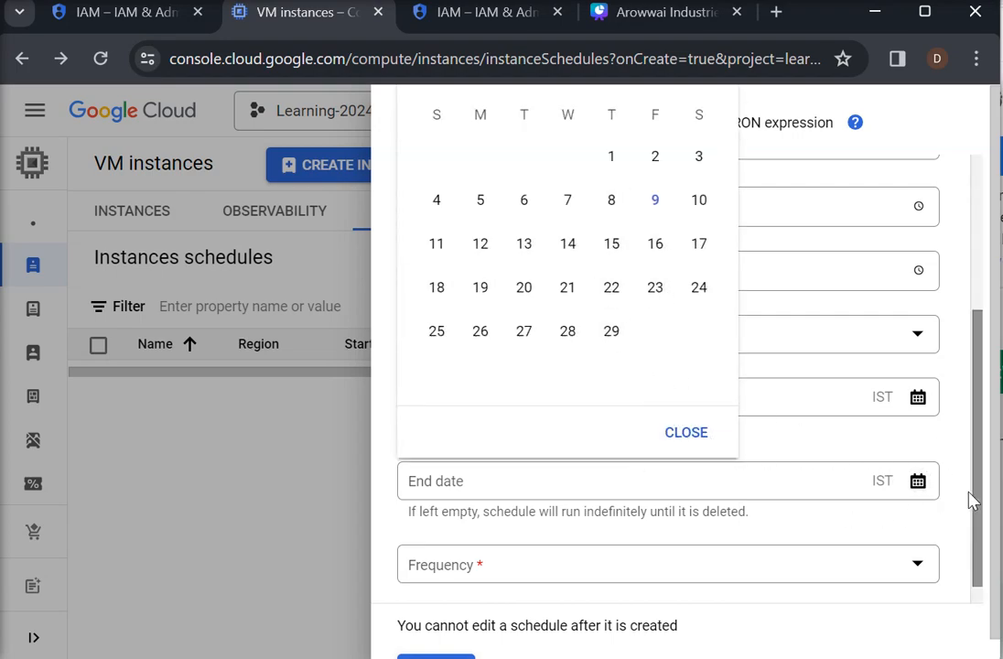
click(692, 434)
scroll(977, 476, down, 1)
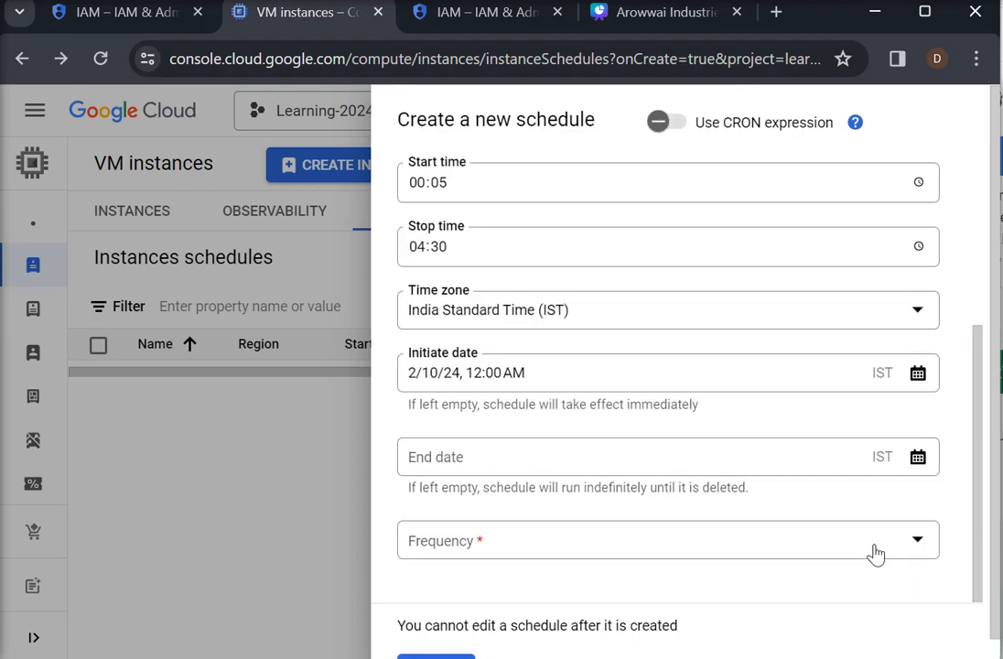
- Set the schedule's frequency to Repeat weekly and check the day choices without selecting any
click(922, 542)
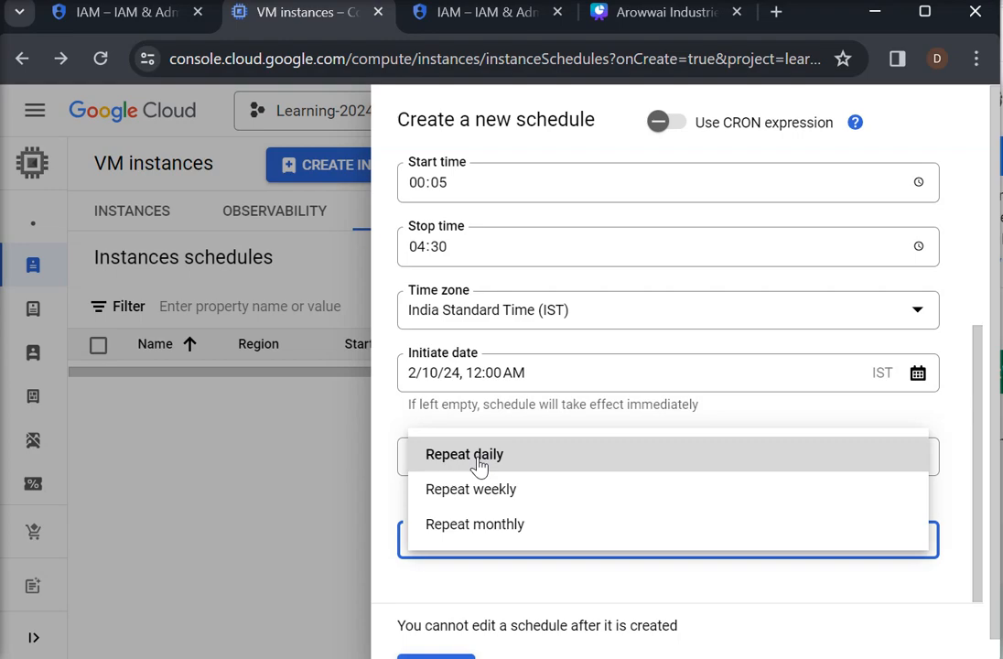
click(473, 494)
drag(977, 462, 978, 587)
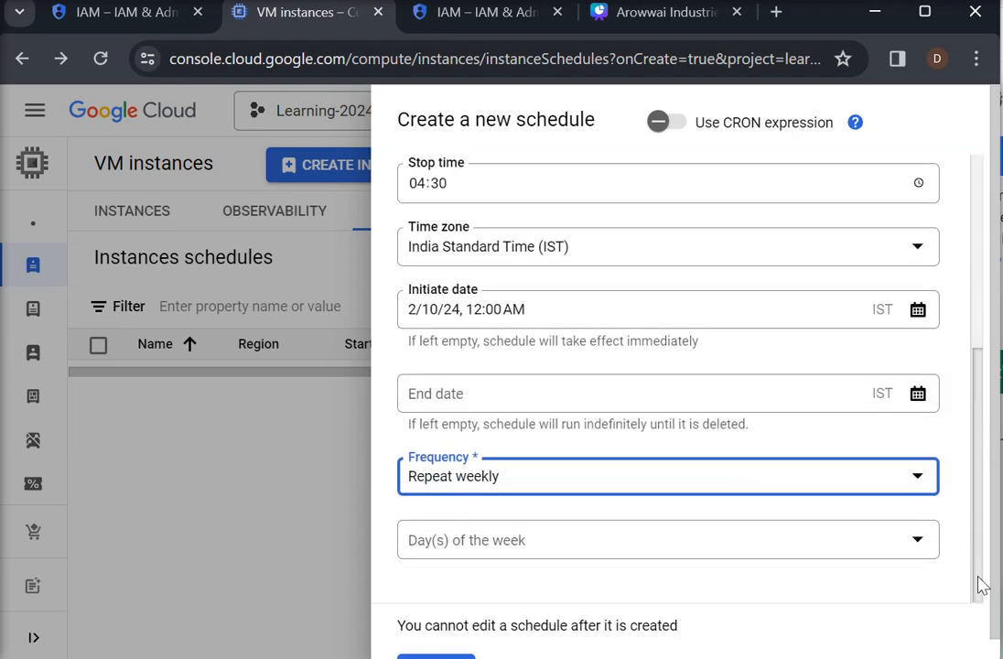
click(920, 544)
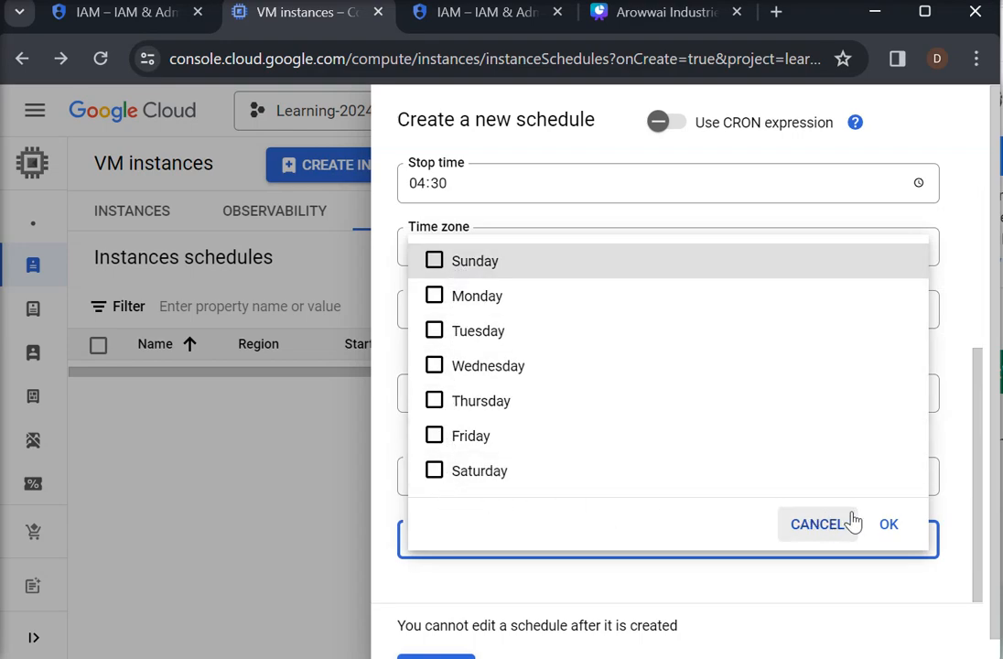
click(888, 523)
- Set the schedule's frequency to Repeat monthly and check the days of the month without selecting any
click(913, 475)
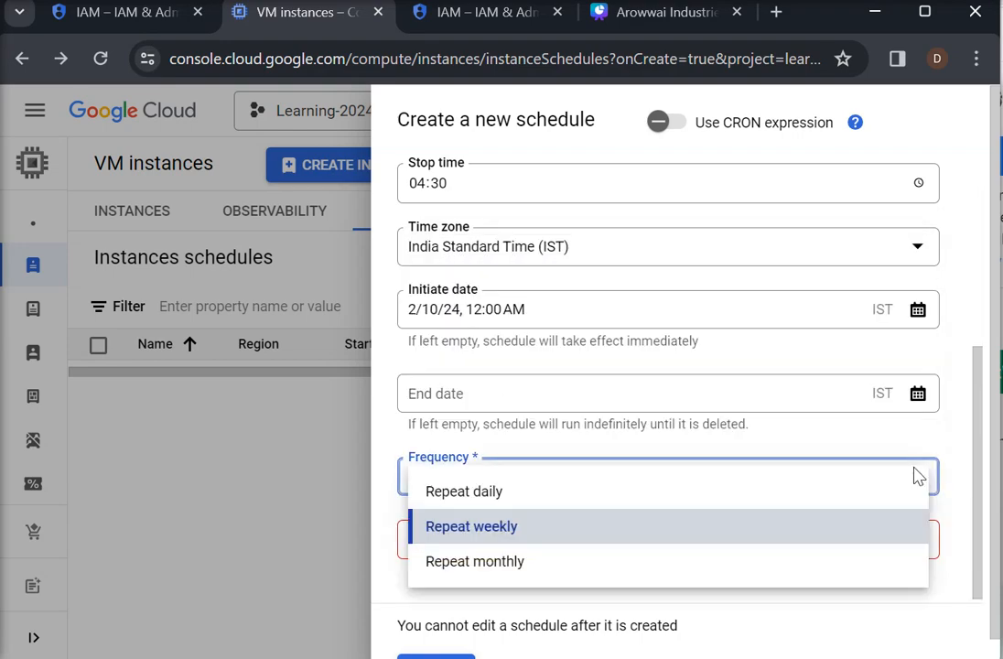
click(529, 565)
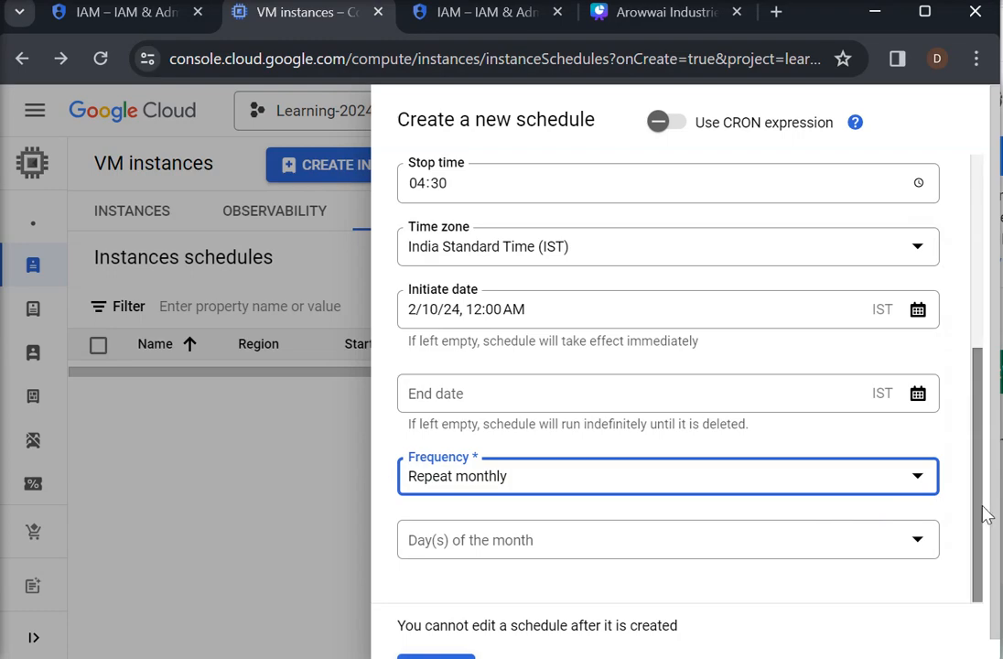
click(921, 542)
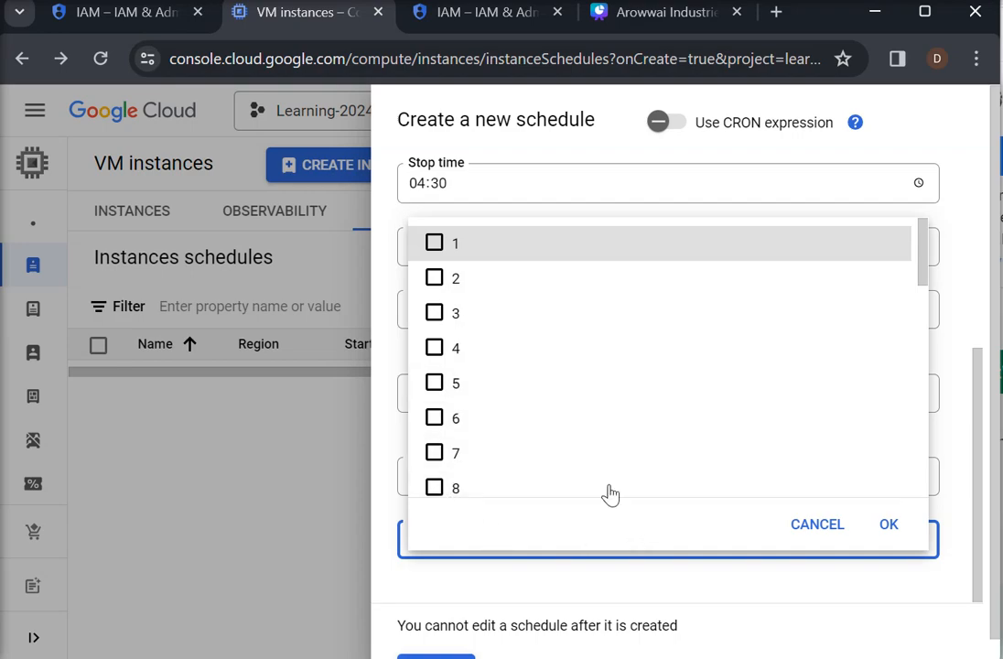
click(886, 529)
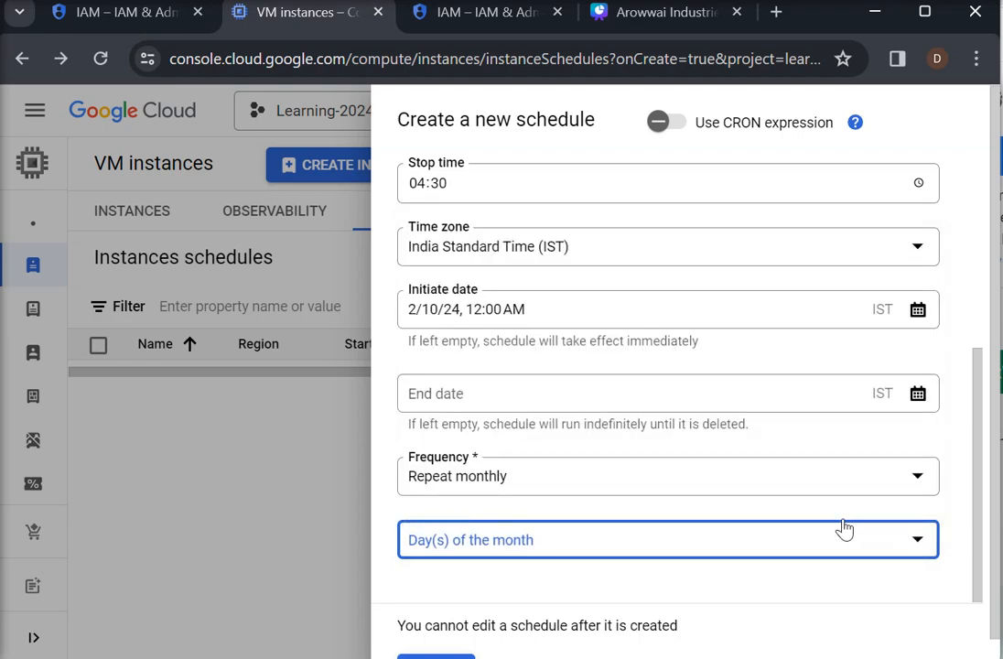
- Set the schedule's frequency to Repeat daily, submit the new schedule and dismiss the notification
click(924, 491)
click(477, 495)
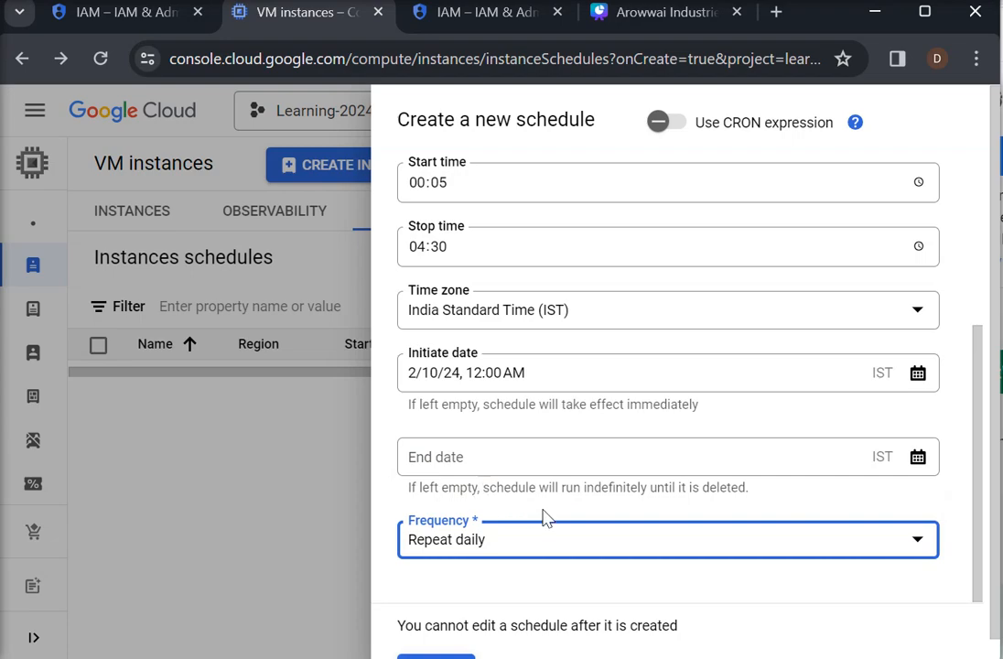
scroll(997, 613, down, 1)
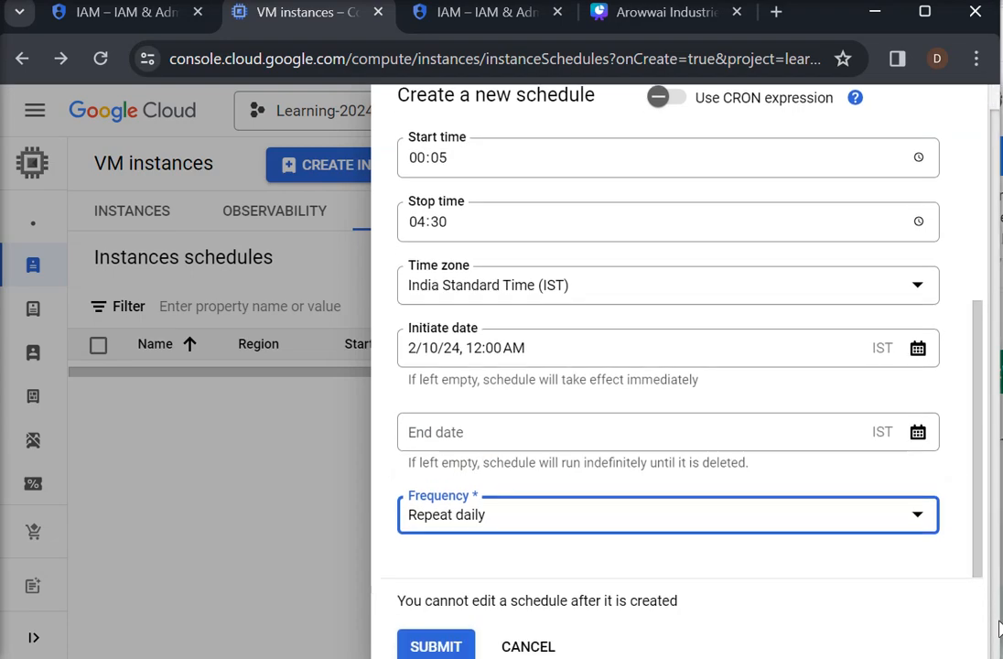
click(440, 647)
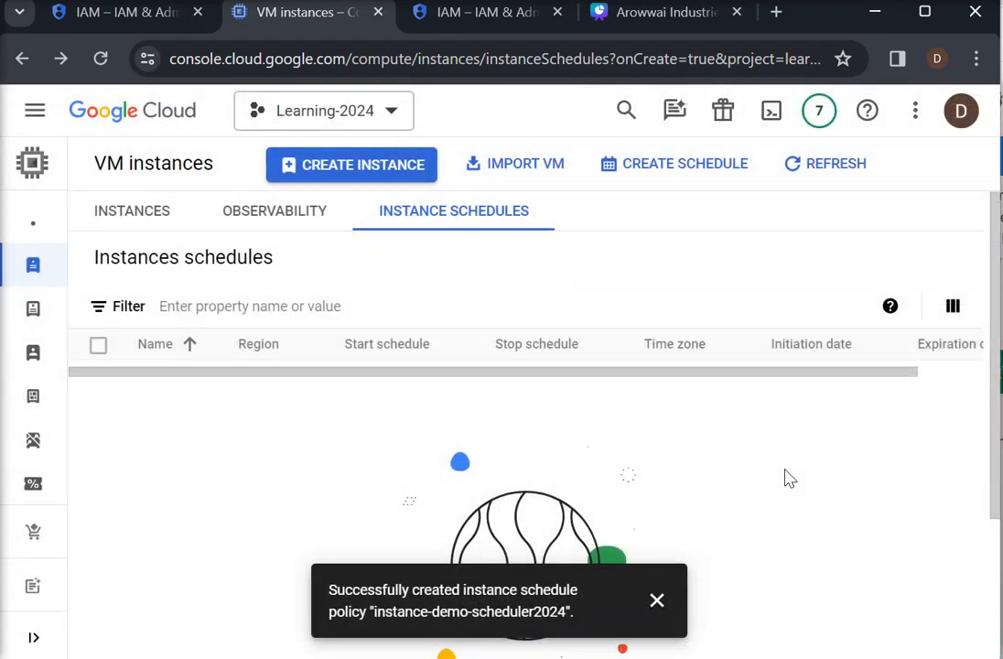
click(661, 599)
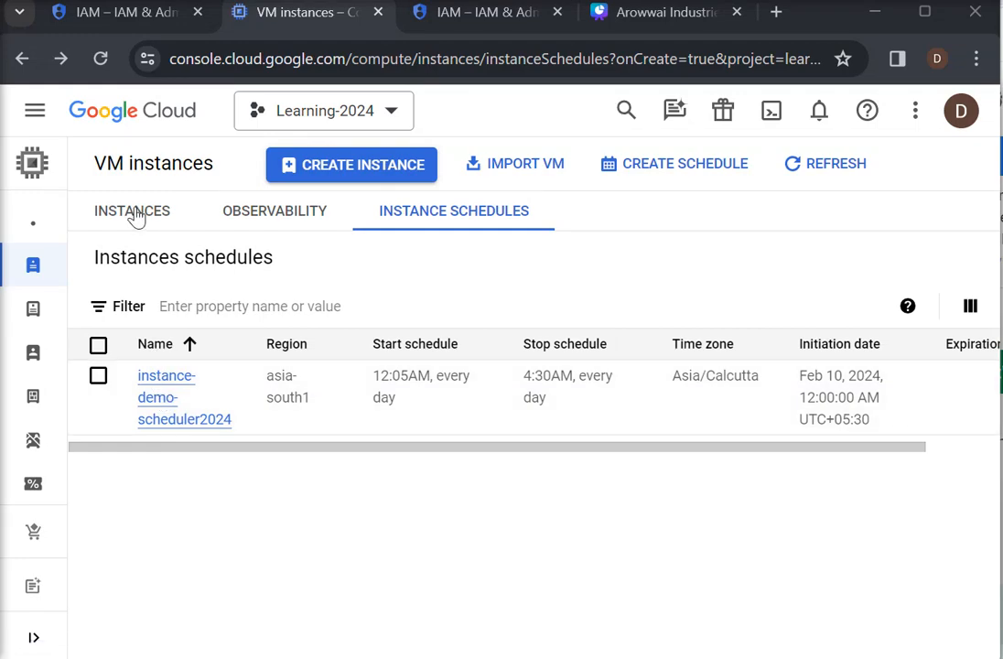
- Open the instance-demo-scheduler2024 schedule and try to add the VM instance-demo2024 to it
click(153, 392)
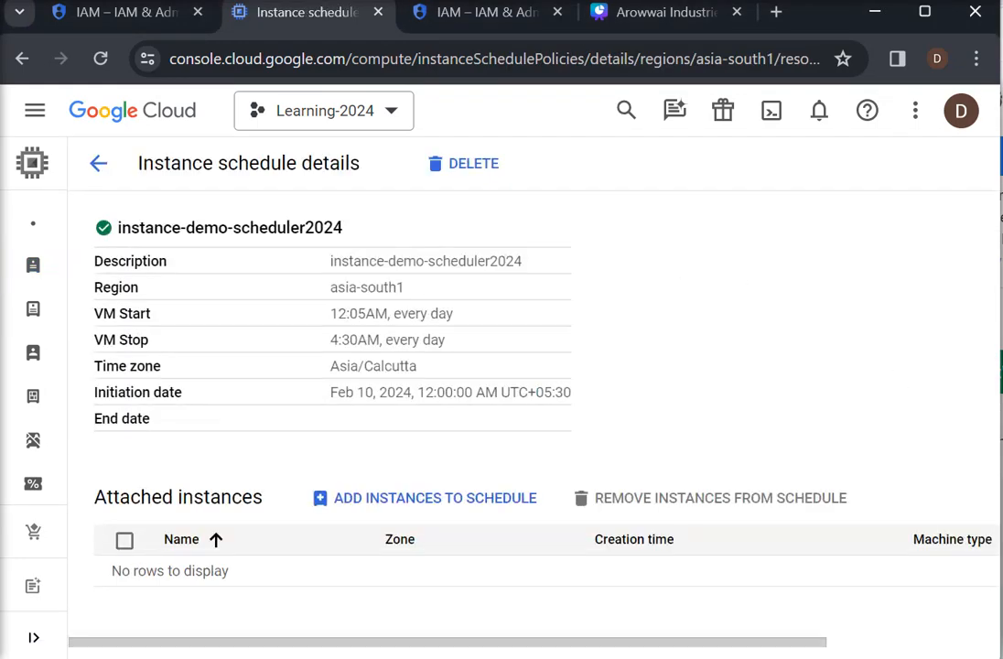
click(385, 508)
click(292, 326)
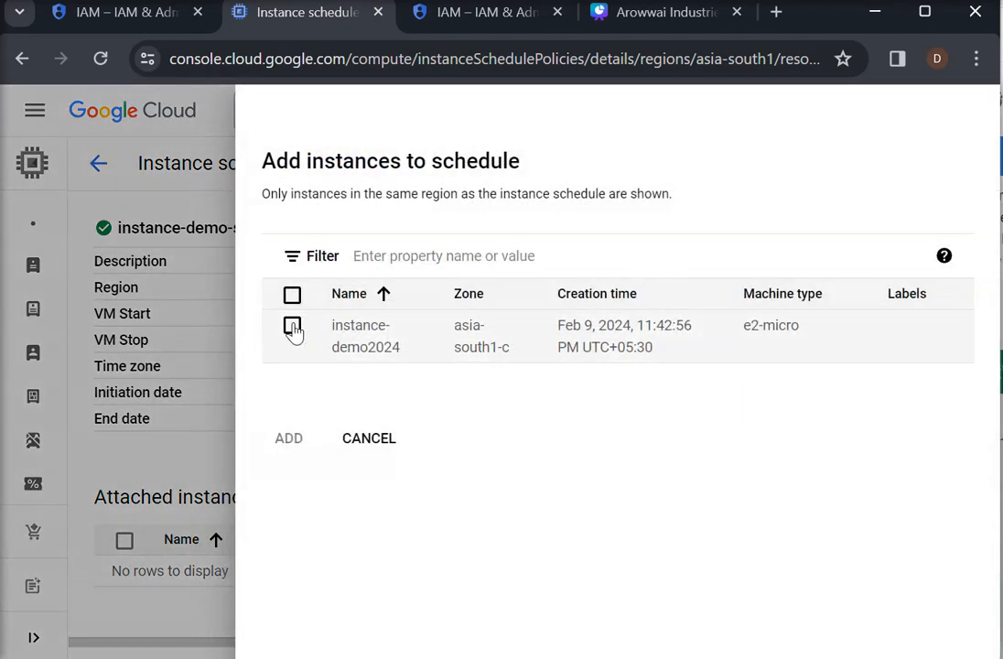
click(294, 443)
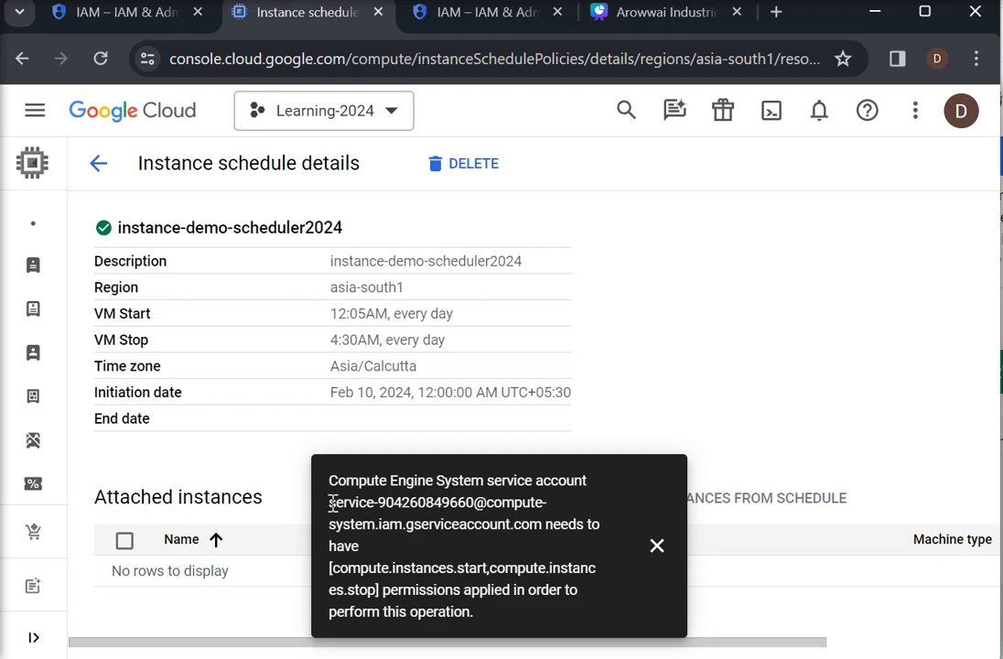
- Copy the service account address from the permissions error, and include Google-provided role grants on the project's IAM page
drag(332, 502, 533, 524)
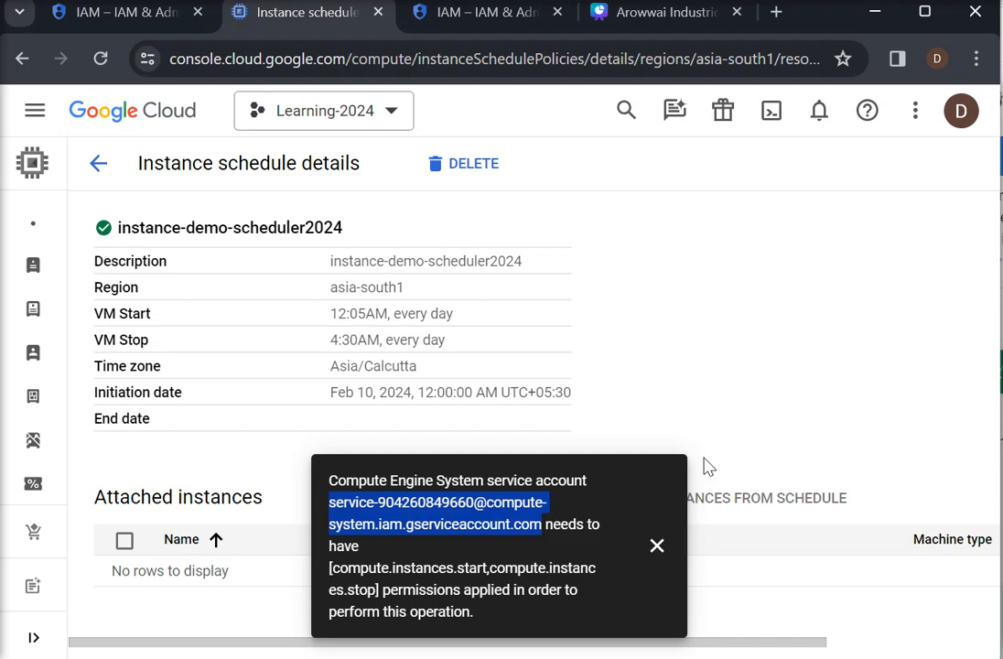
click(137, 19)
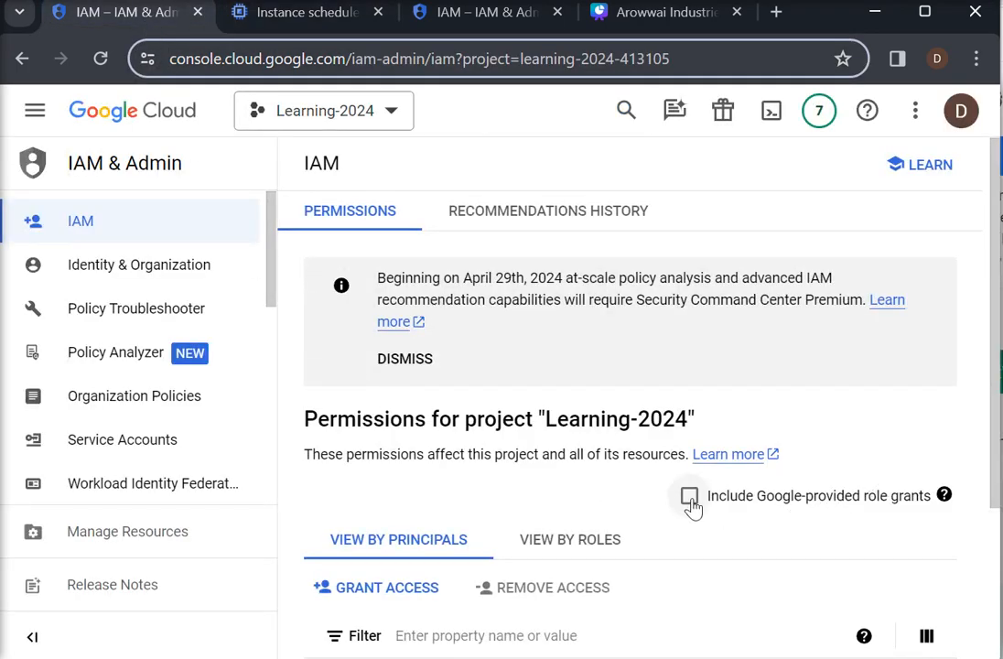
scroll(969, 475, down, 2)
click(689, 356)
scroll(540, 412, down, 1)
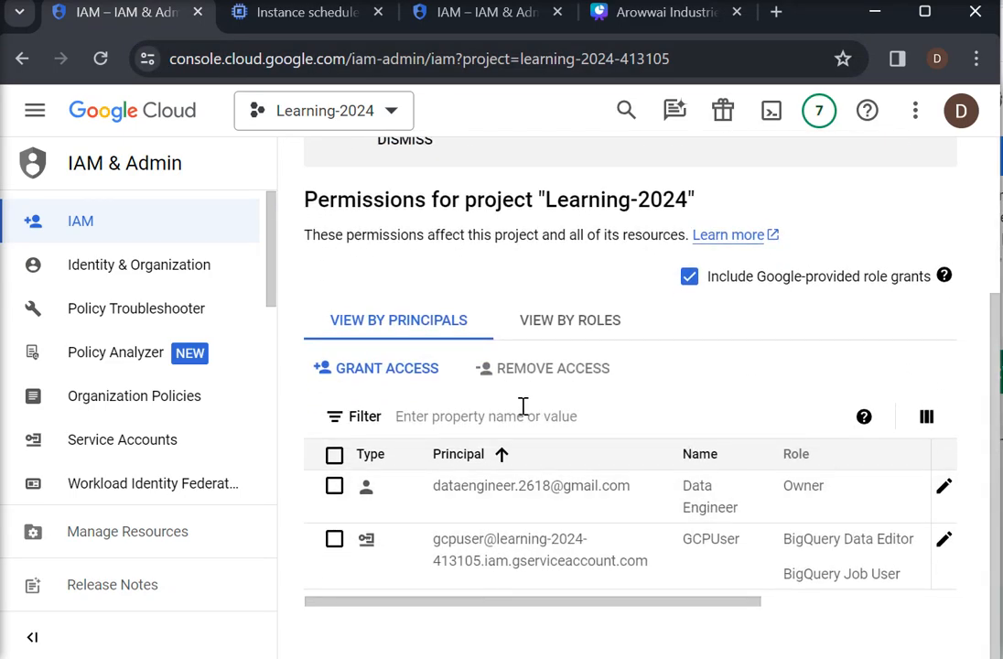
- Filter the project's IAM principals by the copied service account address
click(472, 420)
key(ctrl+v)
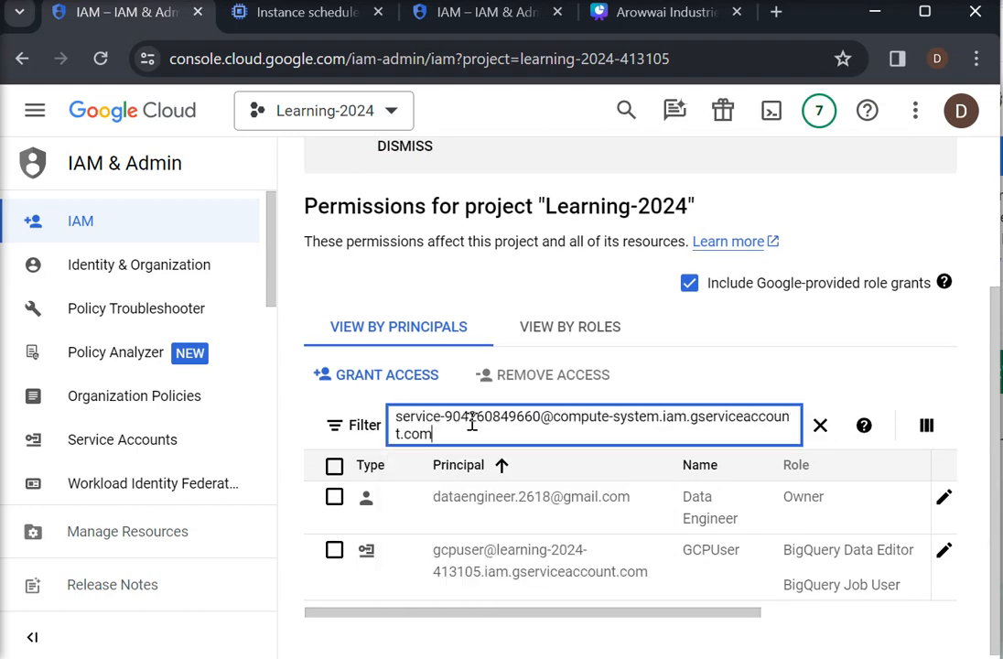
key(Return)
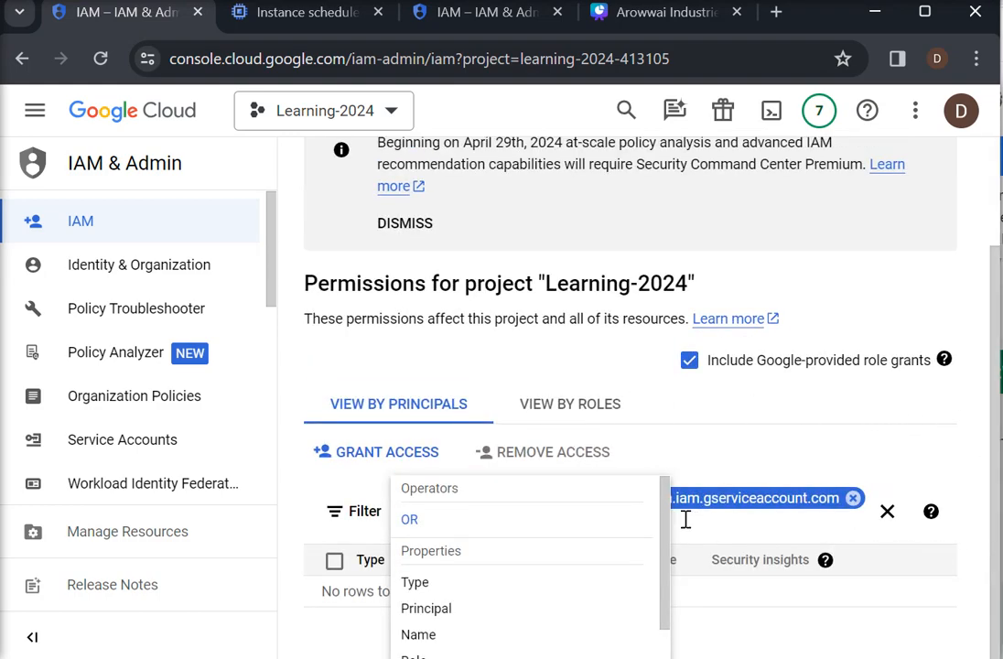
click(764, 411)
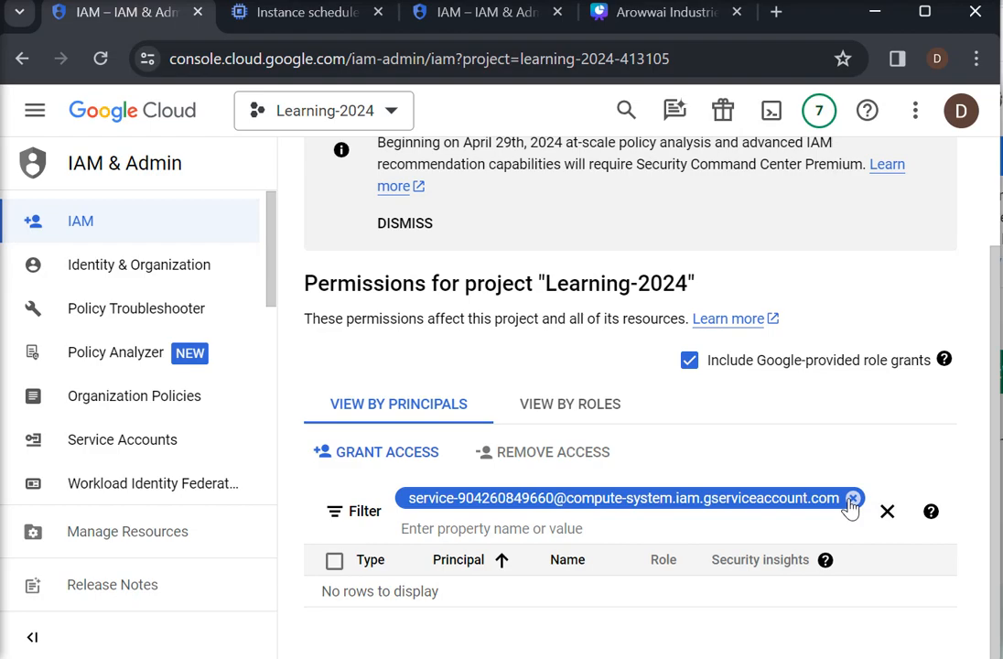
- Recheck the service account named in the schedule's error, and look through the IAM permissions by roles and by principals
click(302, 20)
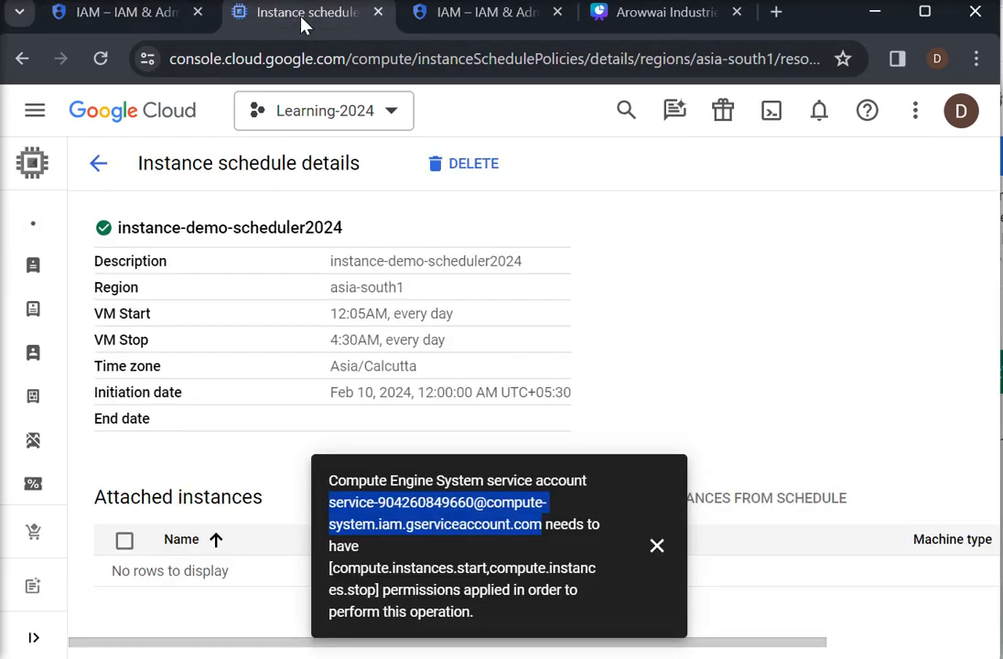
click(168, 23)
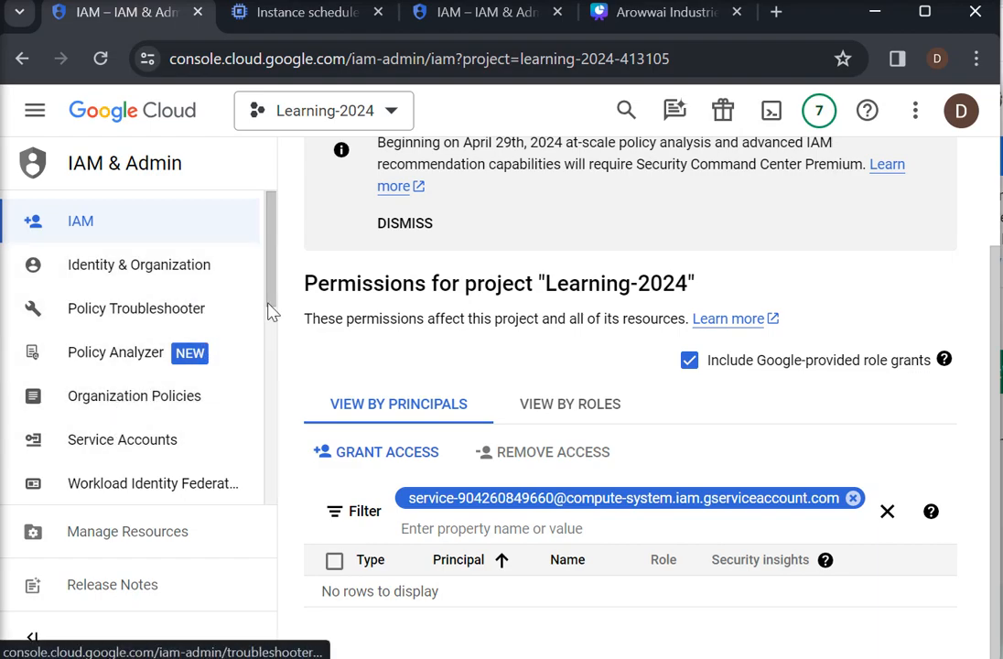
click(577, 405)
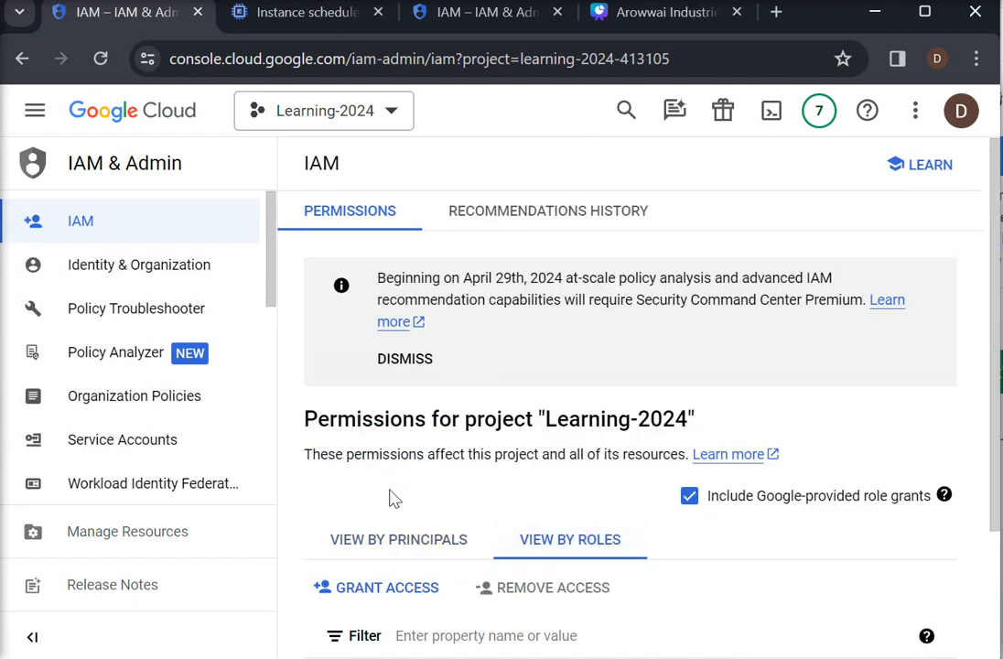
click(385, 541)
scroll(994, 412, down, 1)
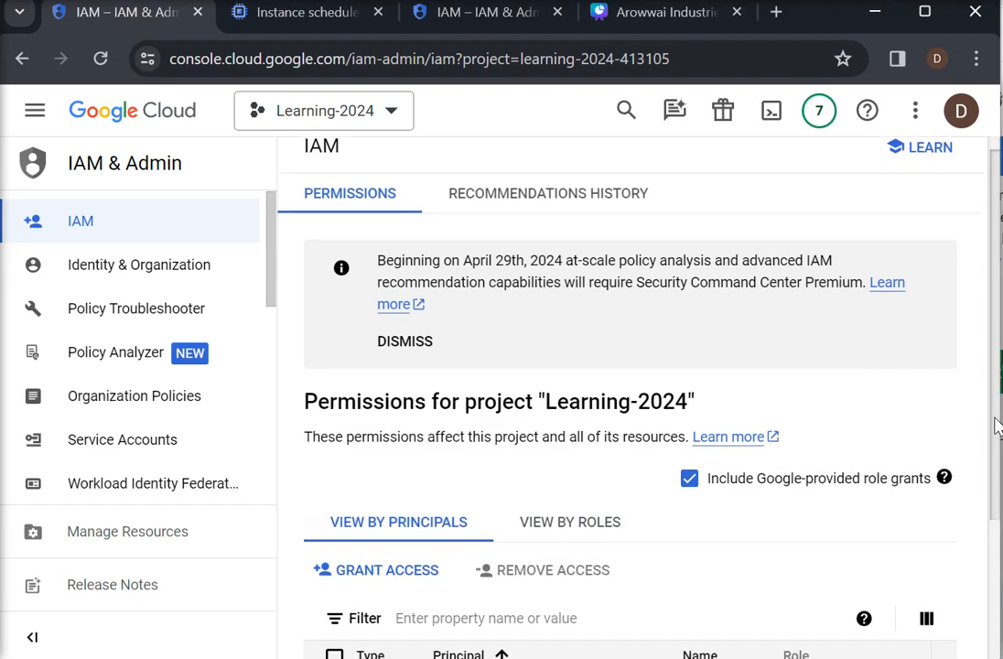
scroll(996, 425, down, 3)
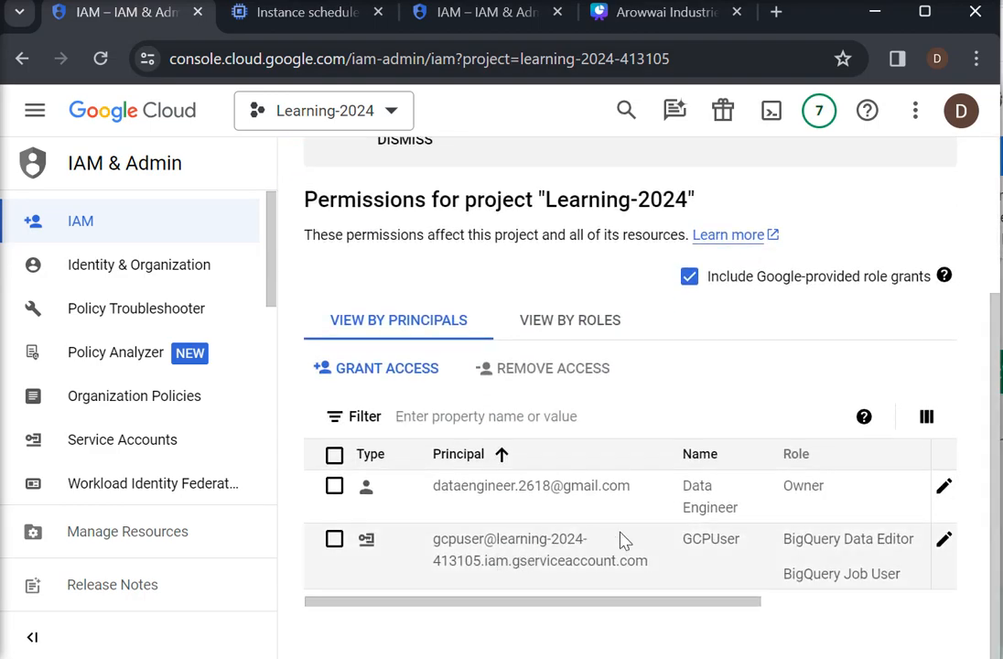
- Exclude Google-provided role grants and reload the project's IAM permissions page
click(692, 278)
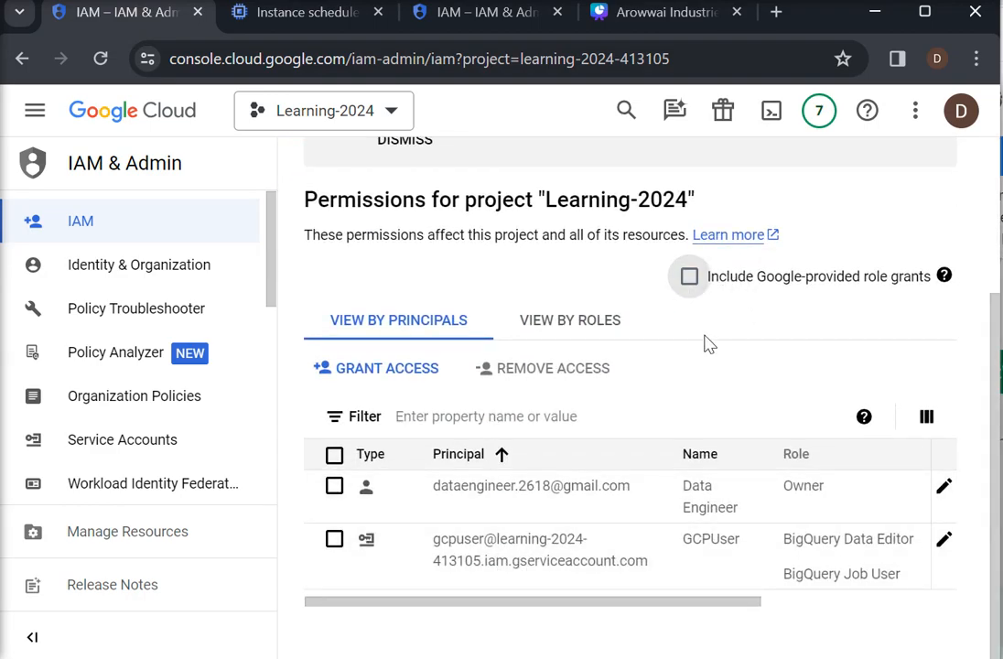
click(605, 324)
click(101, 58)
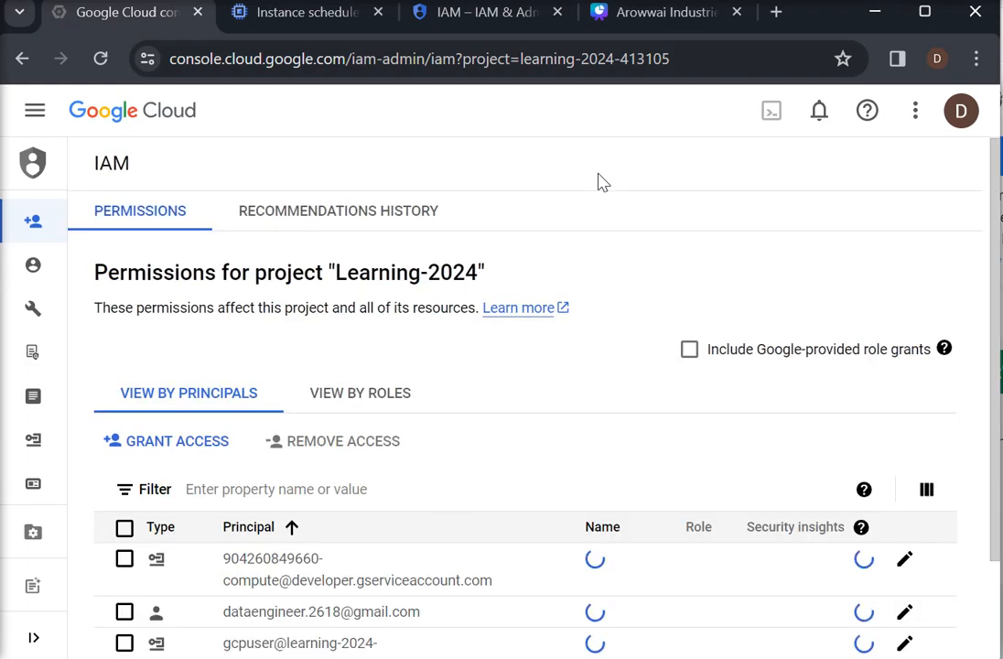
- Filter the project's IAM principals by the copied service account address, with Google-provided role grants included
drag(996, 325, 986, 588)
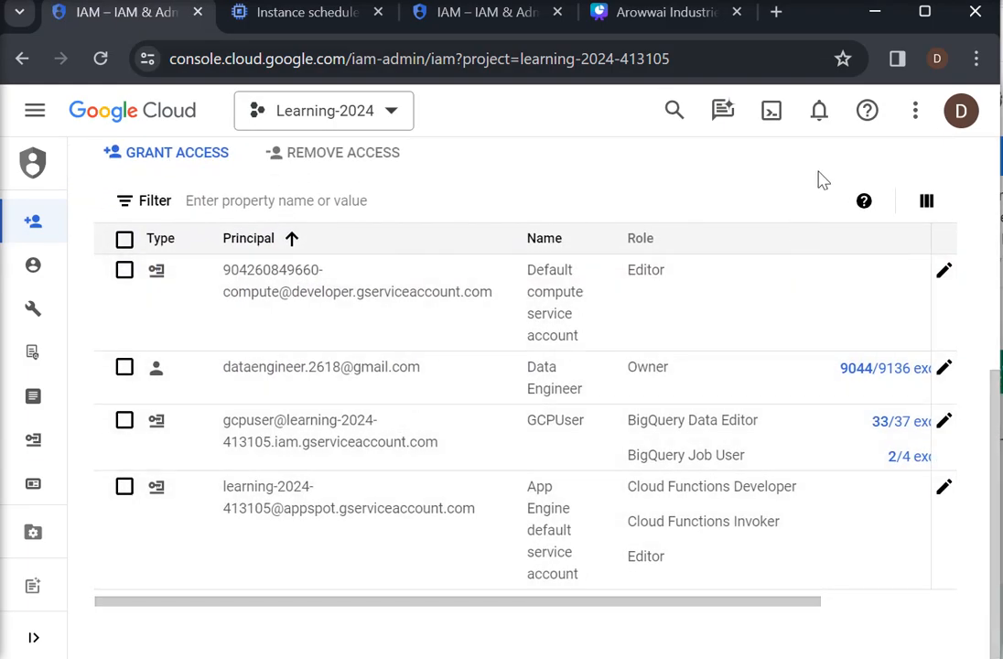
click(371, 201)
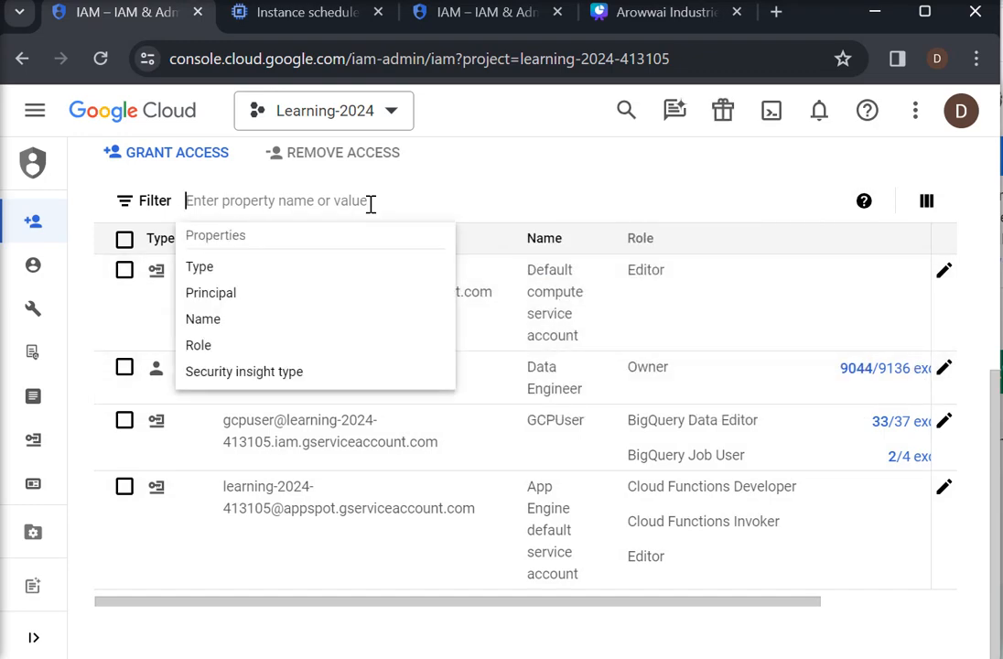
key(ctrl+v)
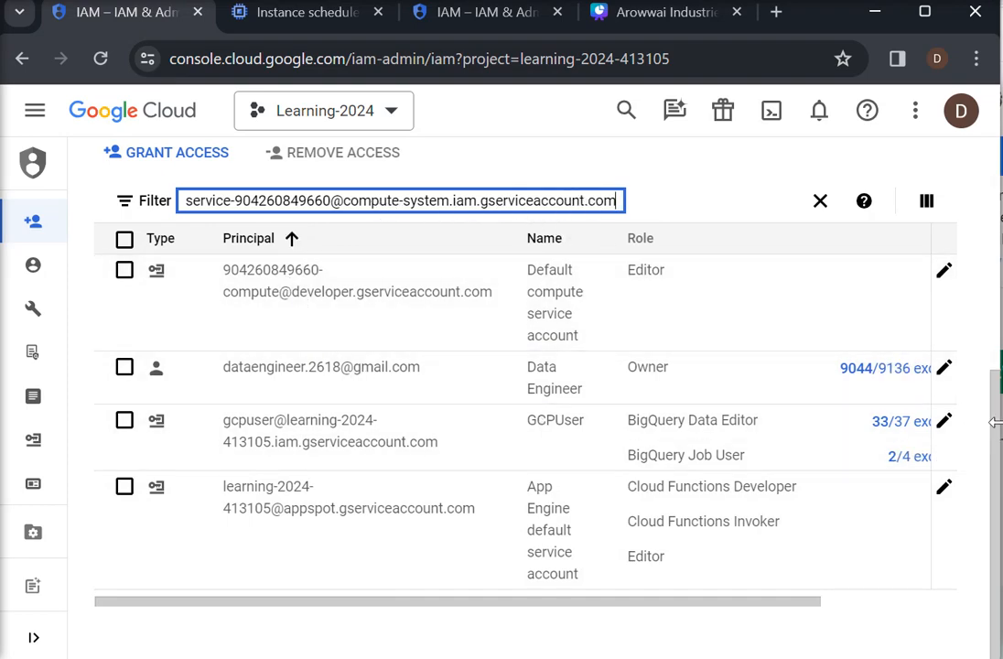
scroll(736, 280, up, 2)
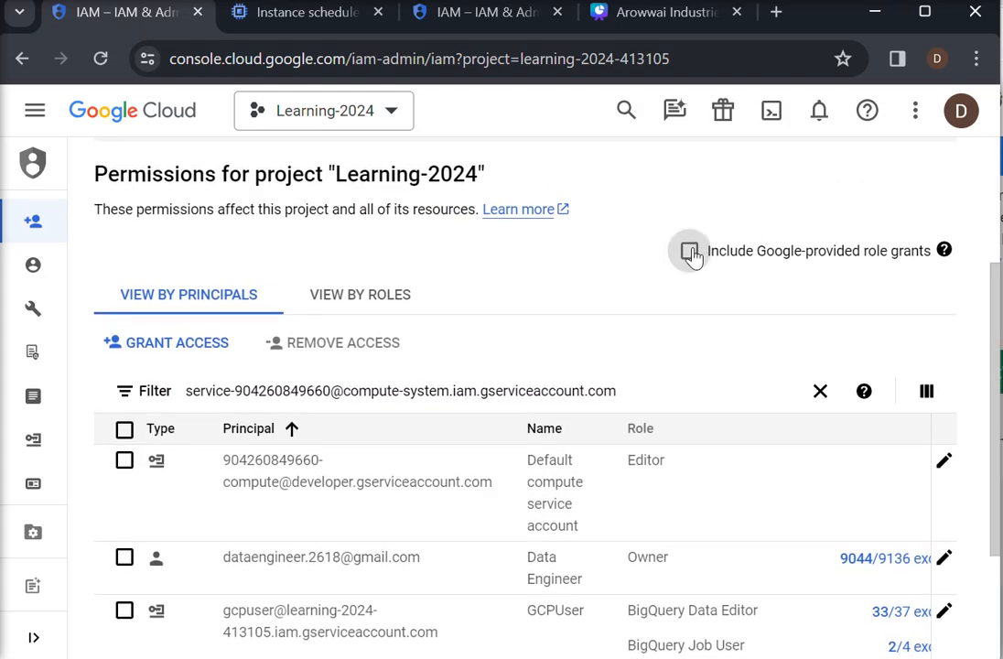
click(690, 253)
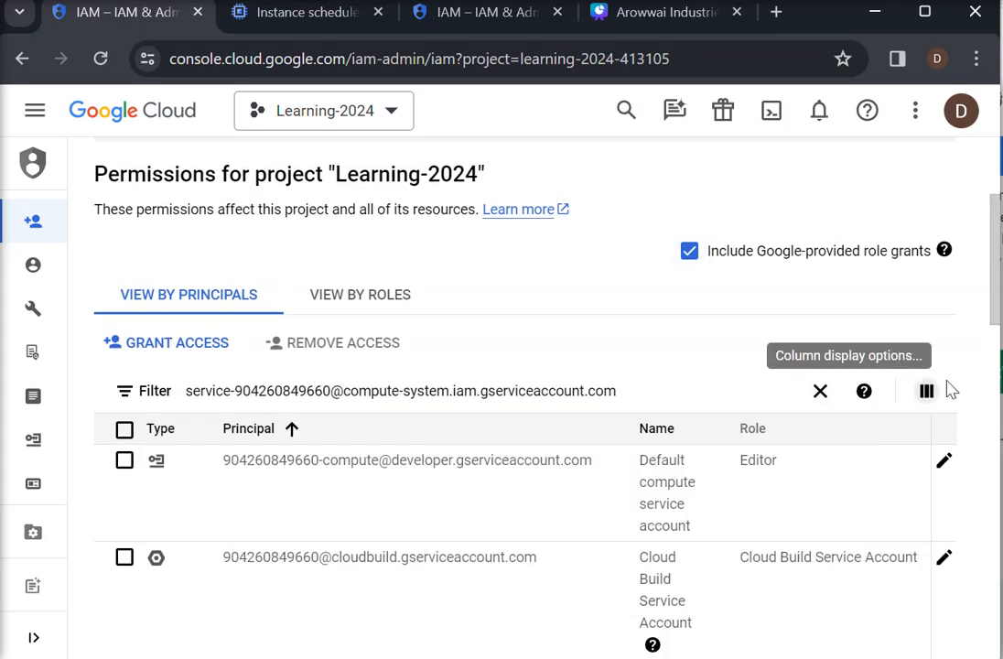
scroll(998, 346, down, 2)
mouse_move(997, 346)
mouse_down()
mouse_move(1001, 658)
mouse_move(991, 240)
mouse_move(996, 329)
mouse_up()
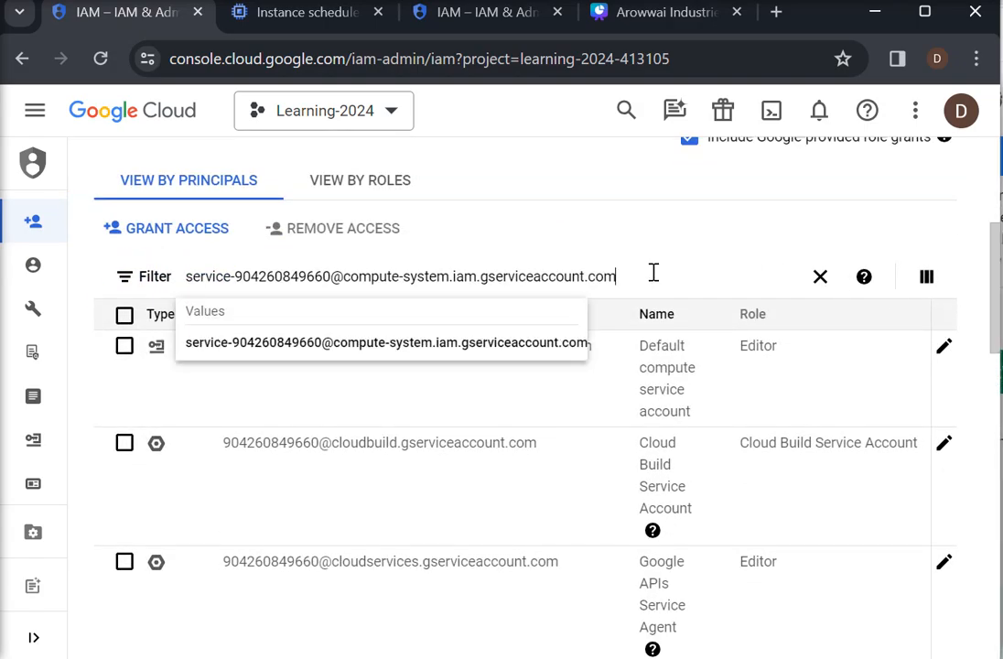
key(Return)
click(642, 341)
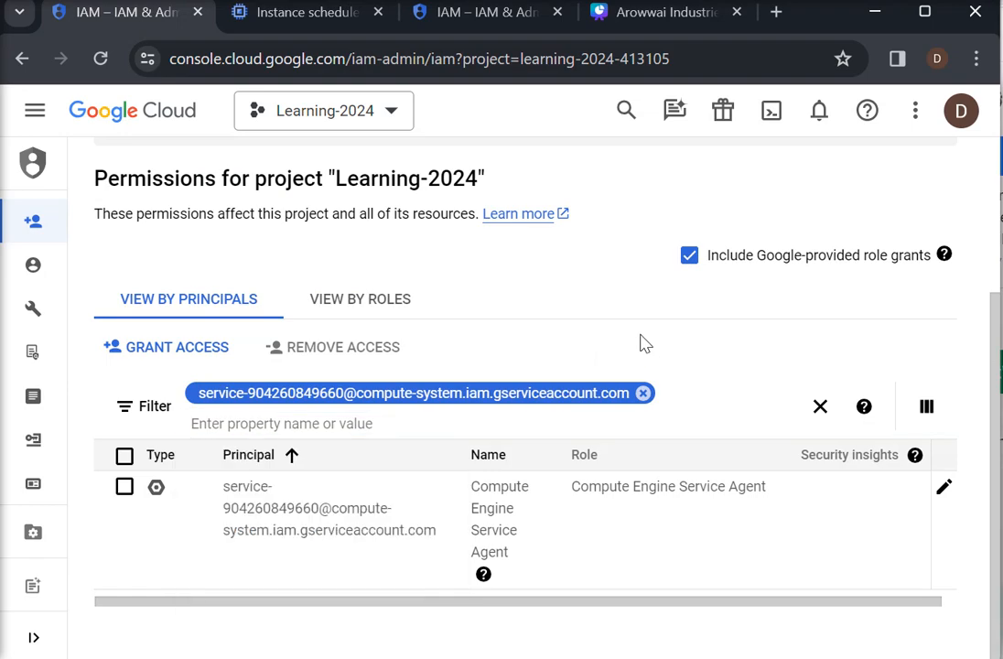
drag(783, 604, 842, 604)
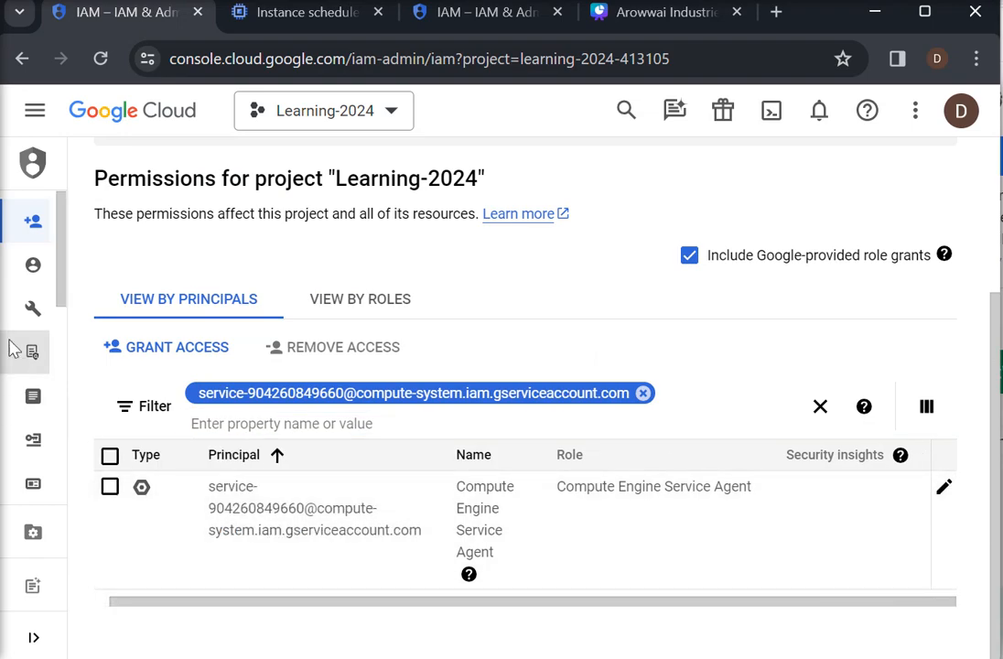
- Start a new custom role on the project's Roles page and title it Instance-on-off-role
mouse_move(38, 271)
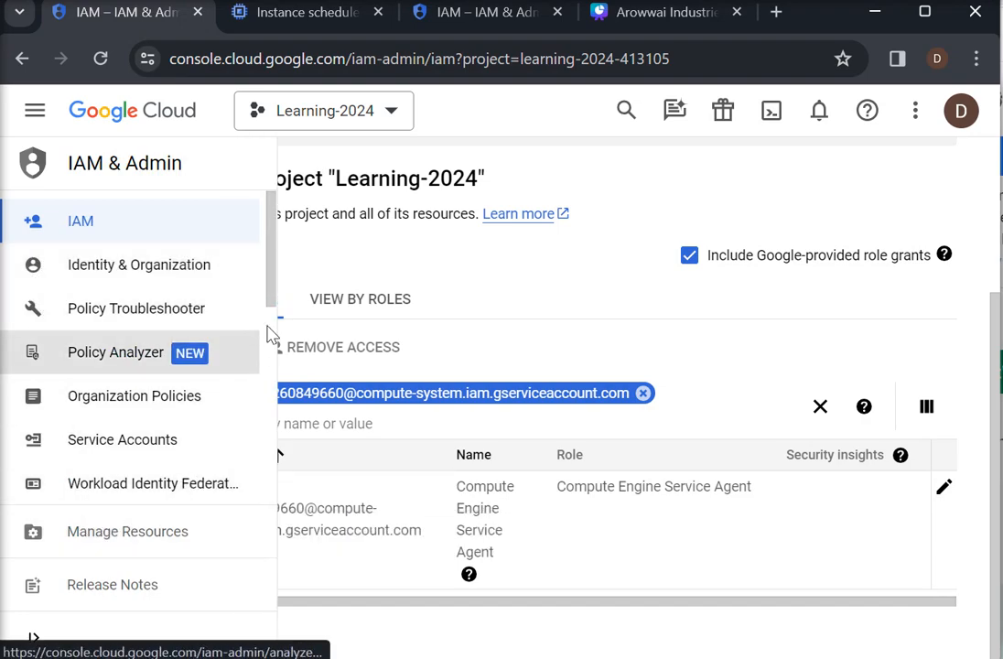
drag(266, 274, 267, 448)
click(71, 389)
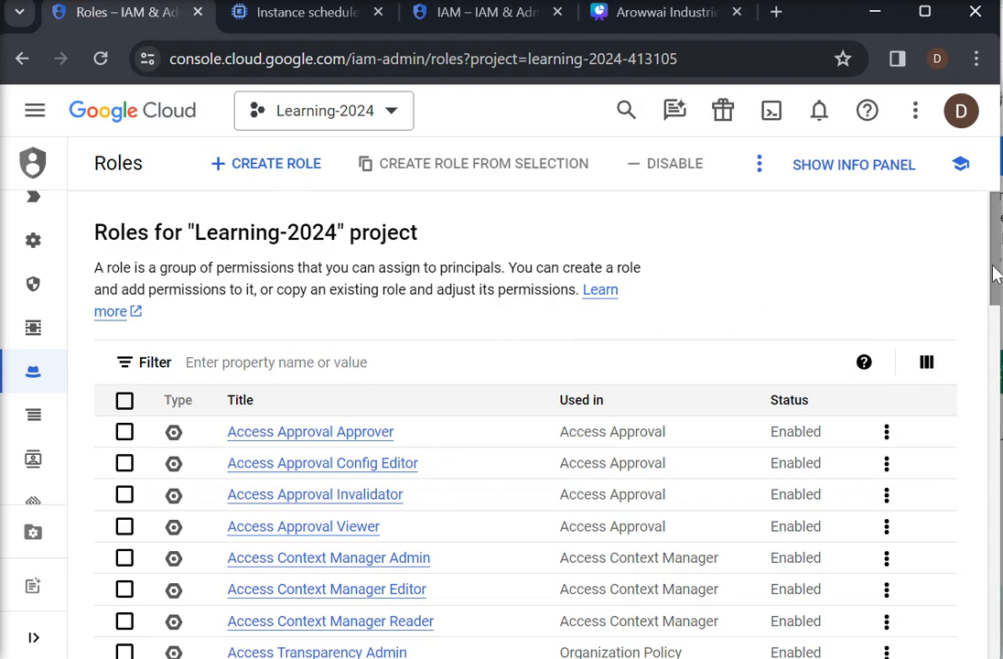
click(272, 168)
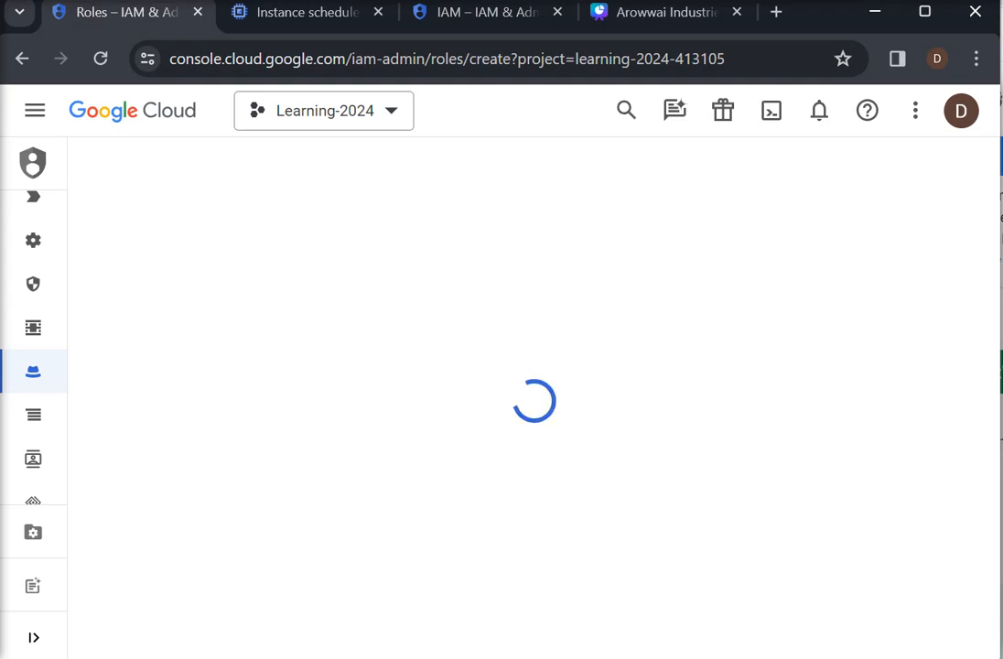
click(211, 332)
double_click(211, 331)
click(196, 328)
drag(109, 327, 245, 315)
text(Instance-on-off-role)
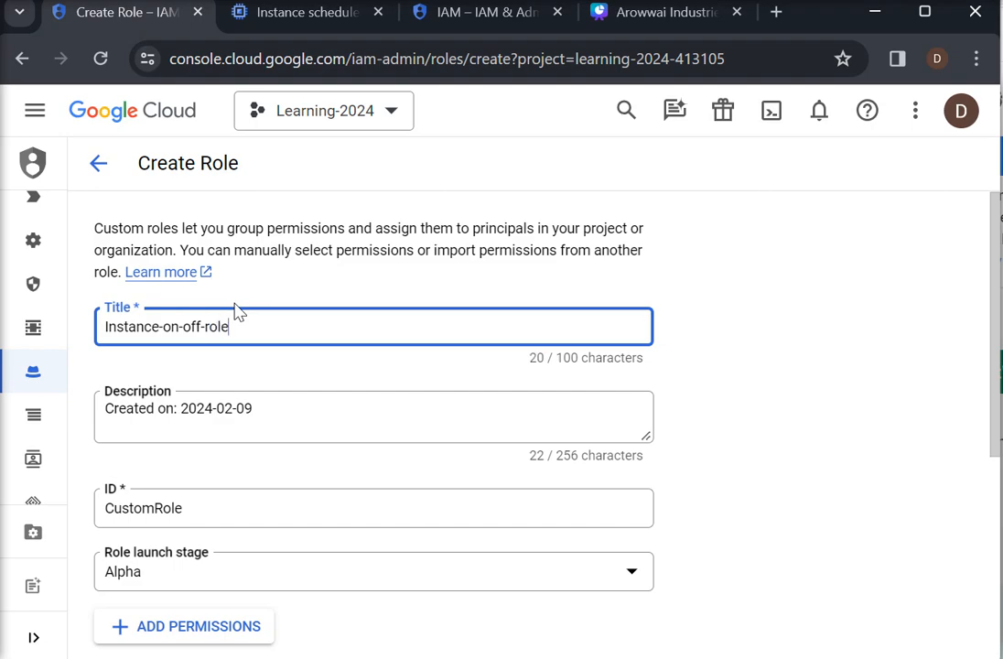
click(916, 417)
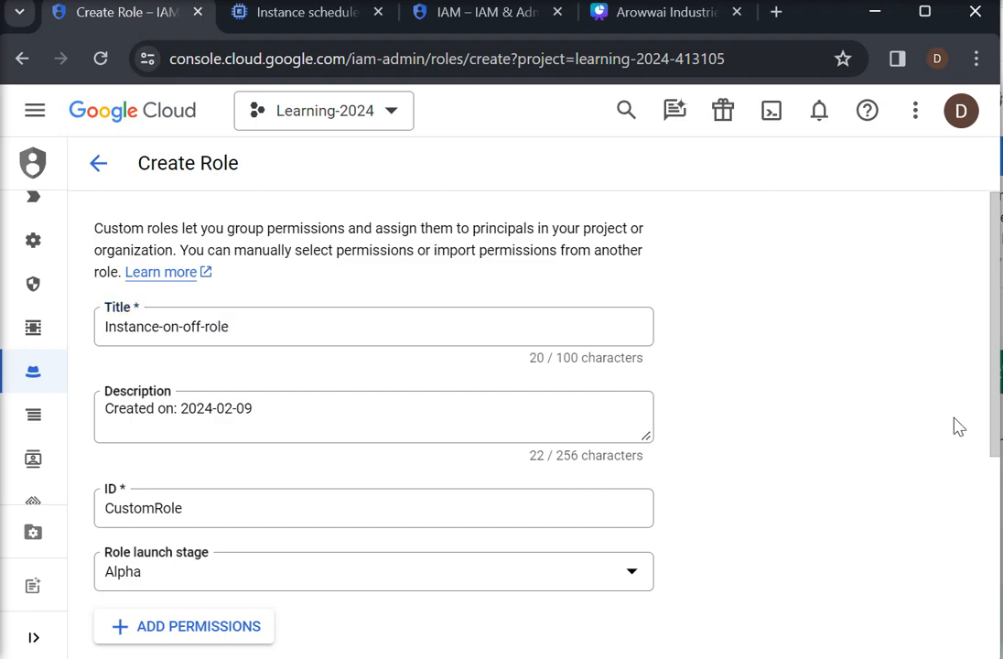
- Set the custom role's launch stage to General Availability
drag(992, 432, 972, 580)
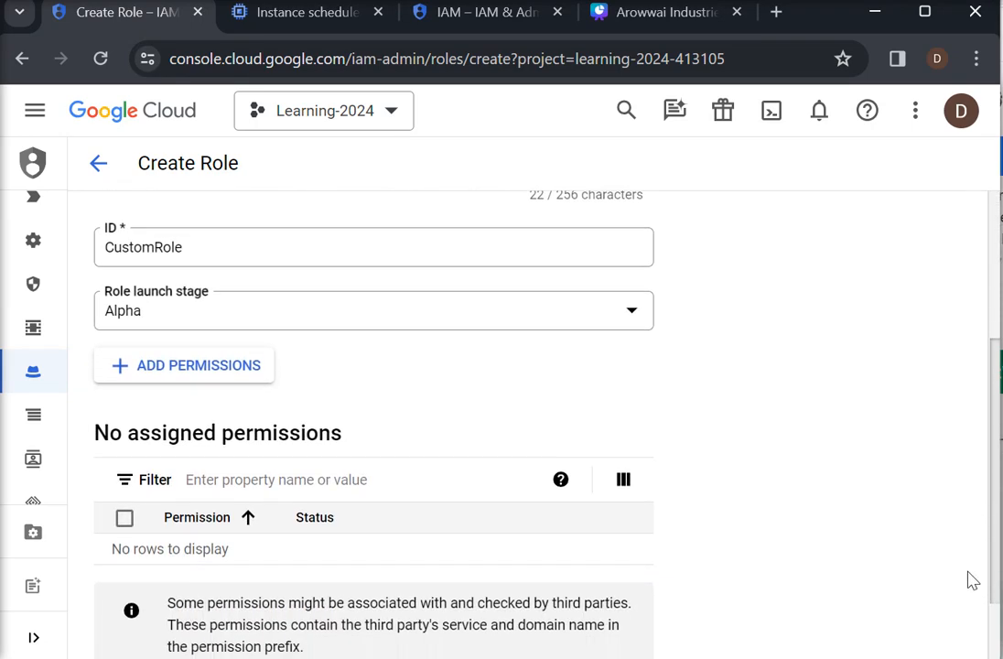
click(633, 318)
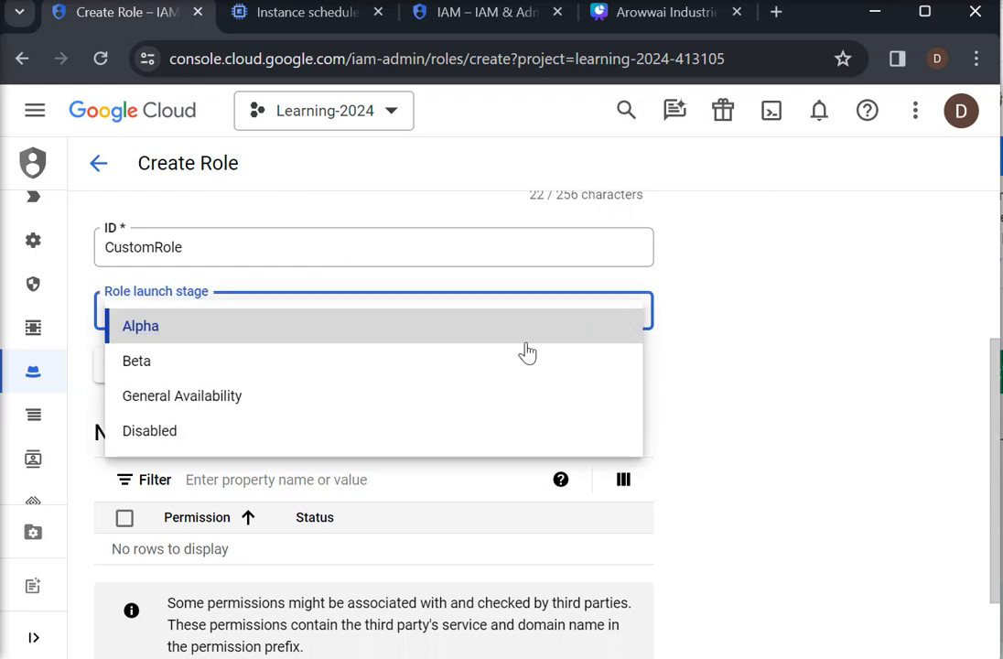
click(248, 409)
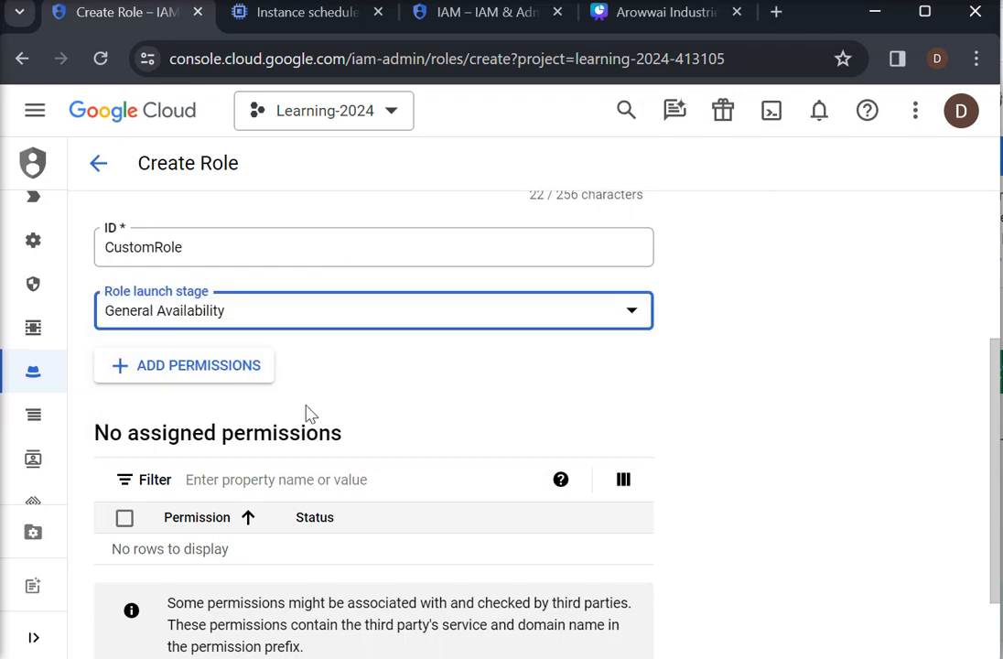
drag(997, 430, 977, 538)
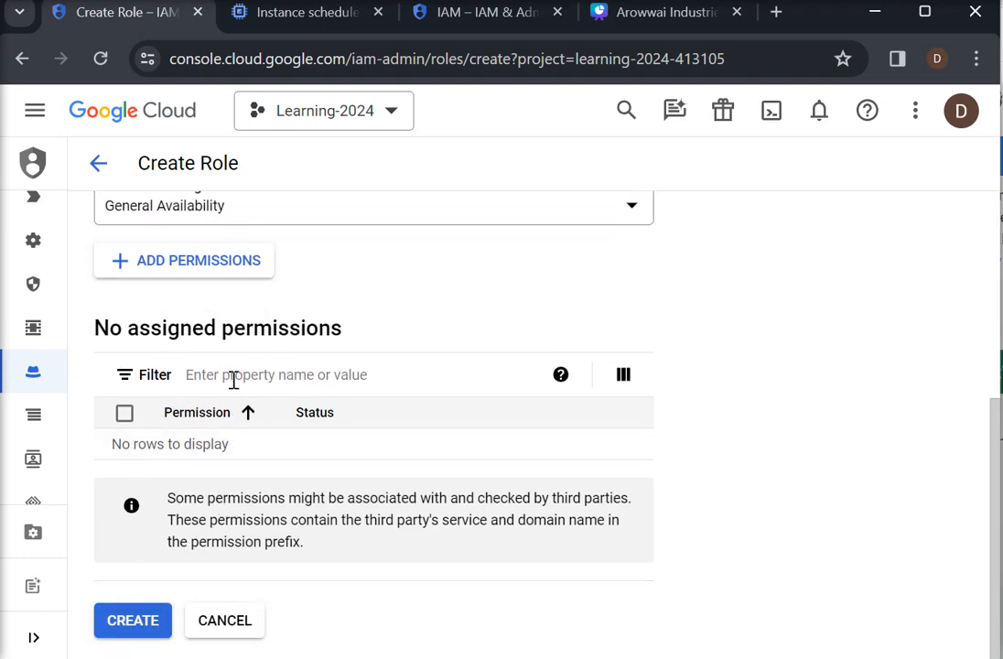
click(294, 374)
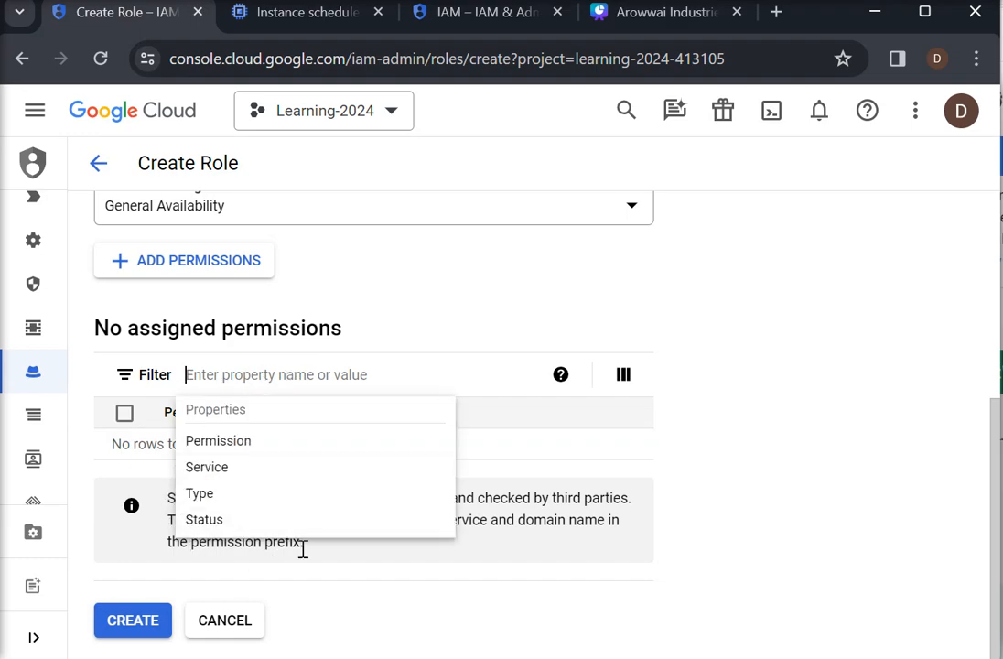
click(233, 472)
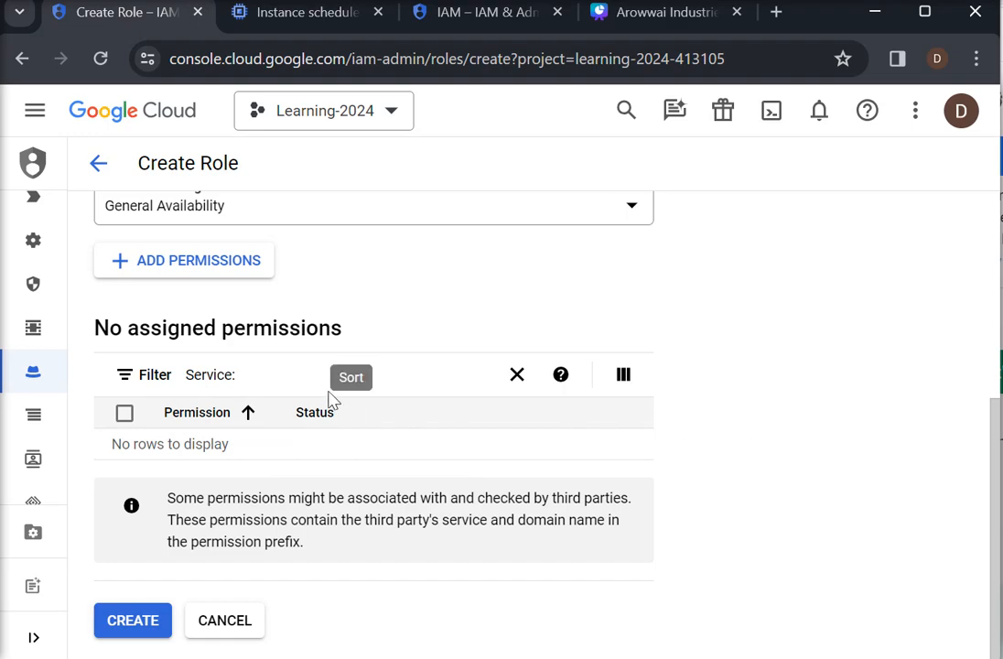
mouse_move(26, 279)
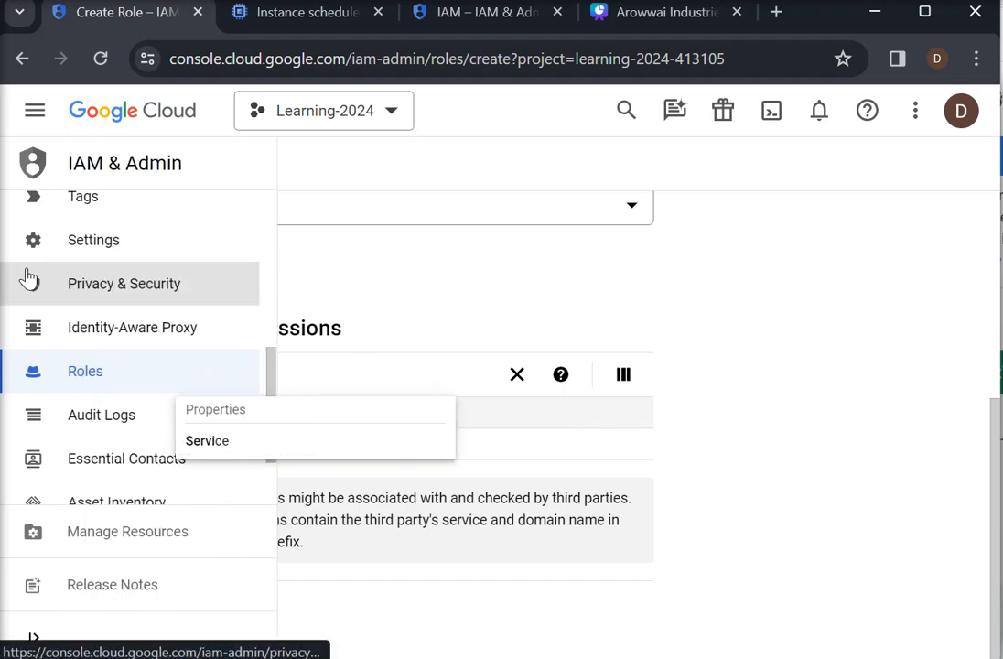
click(853, 343)
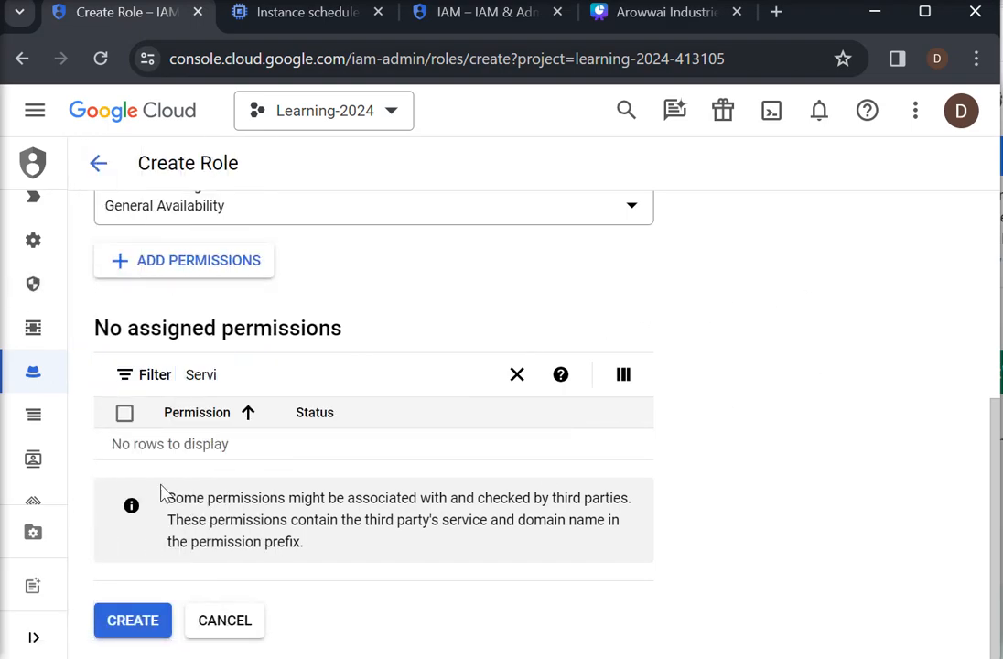
click(247, 376)
key(BackSpace)
key(BackSpace)
key(BackSpace)
key(BackSpace)
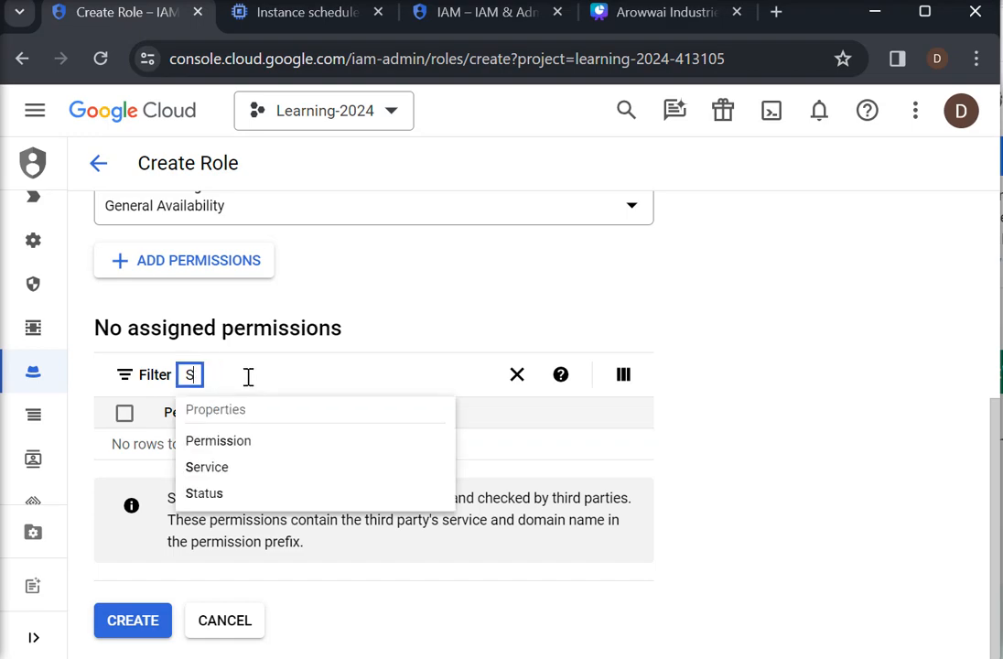
key(BackSpace)
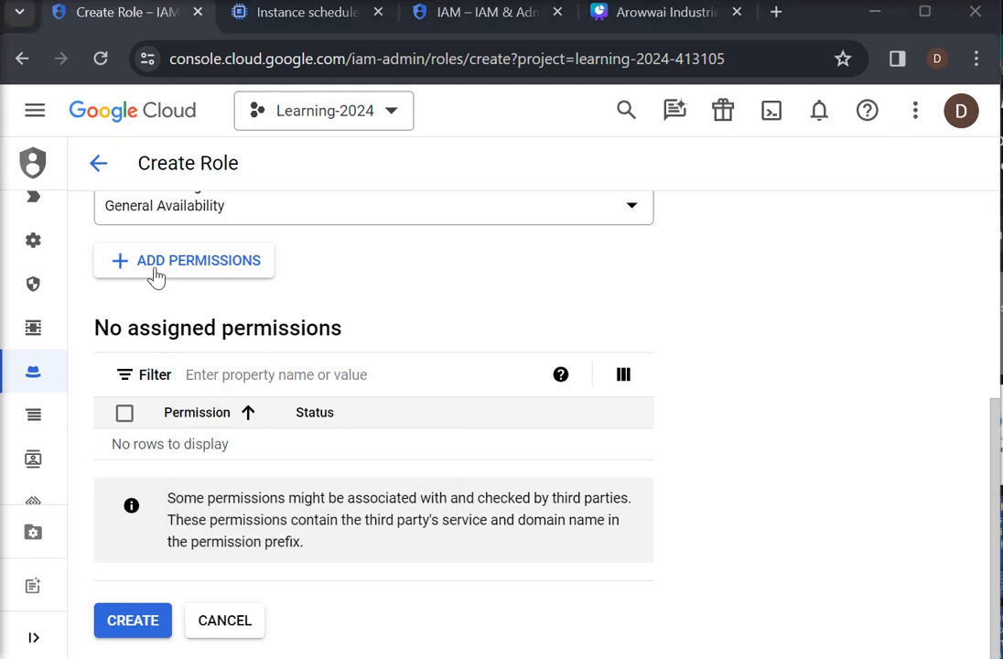
- Begin adding permissions to the custom role, and search the filter by role for "start" and "Instance"
click(156, 263)
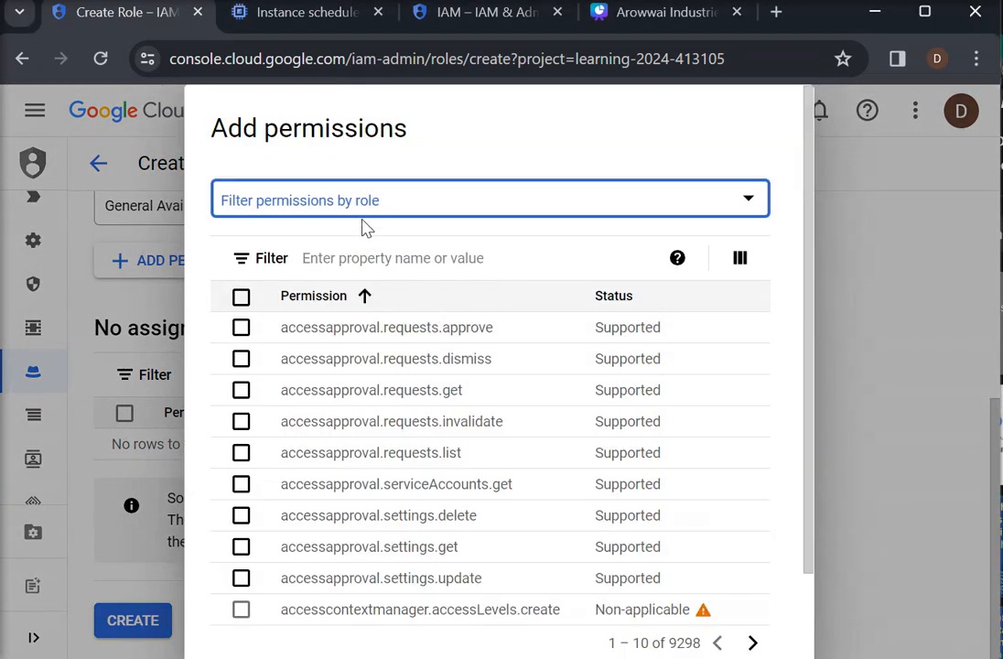
click(356, 203)
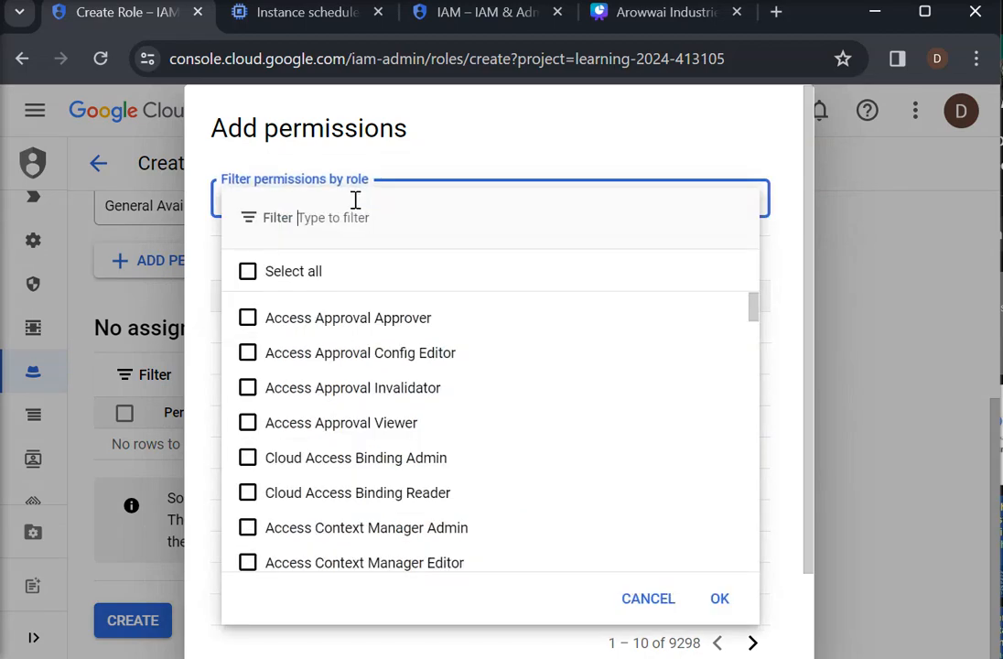
text(start)
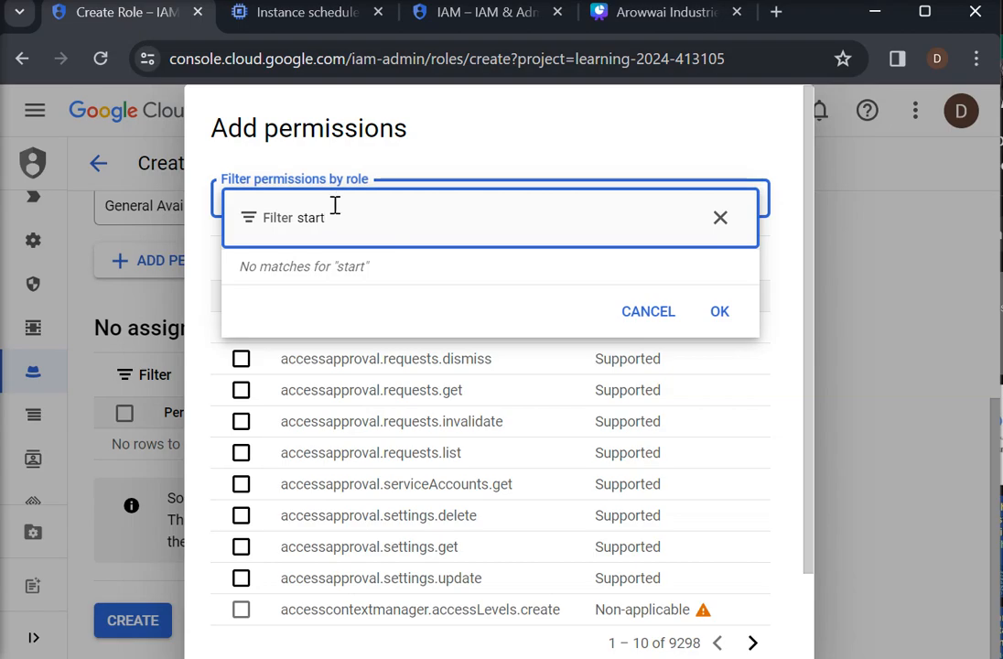
drag(335, 205, 289, 227)
key(BackSpace)
text(Instance)
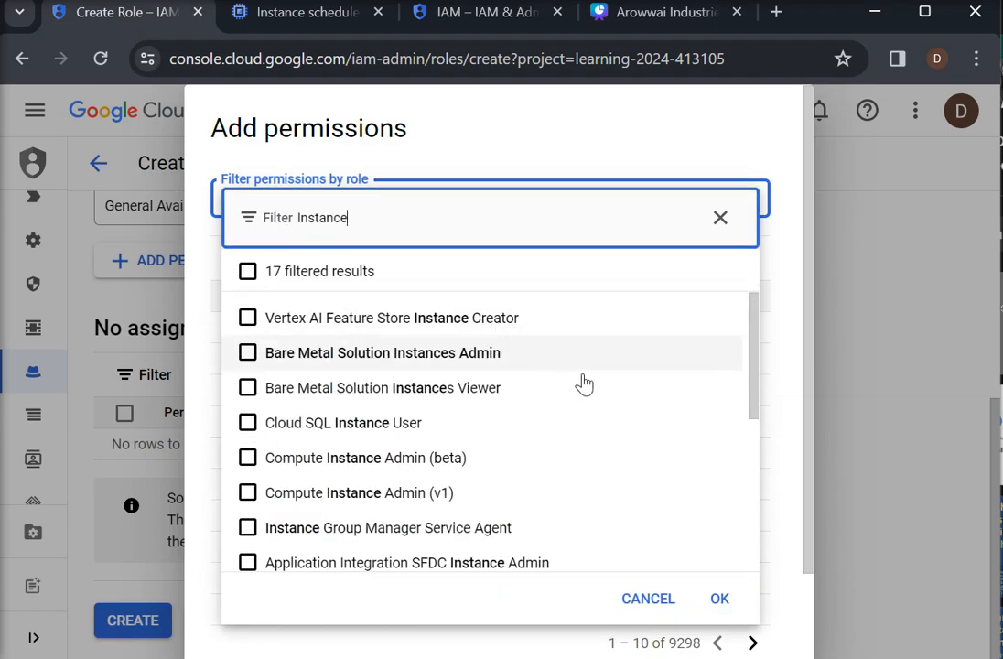
drag(752, 405, 739, 568)
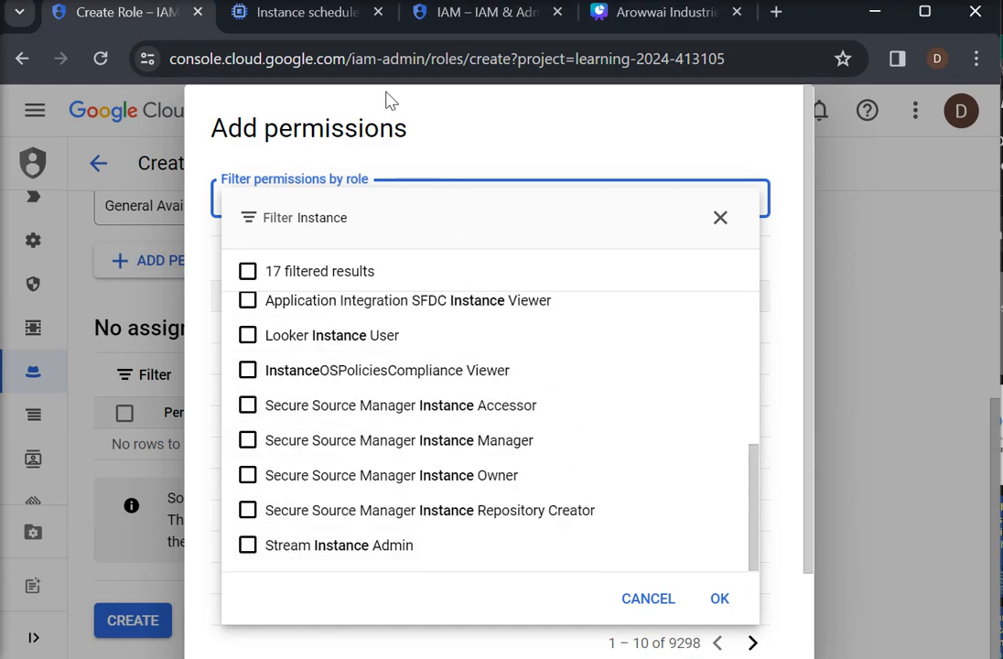
- Copy the permission name compute.instances.start from the schedule's error and search the new role's filter by role for it
click(289, 20)
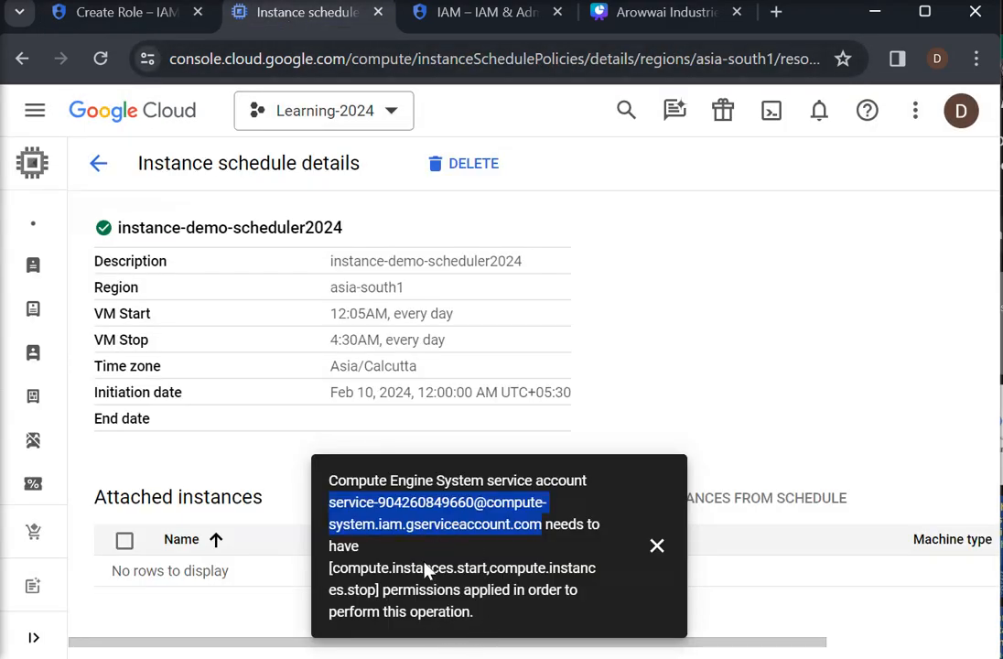
drag(331, 567, 485, 567)
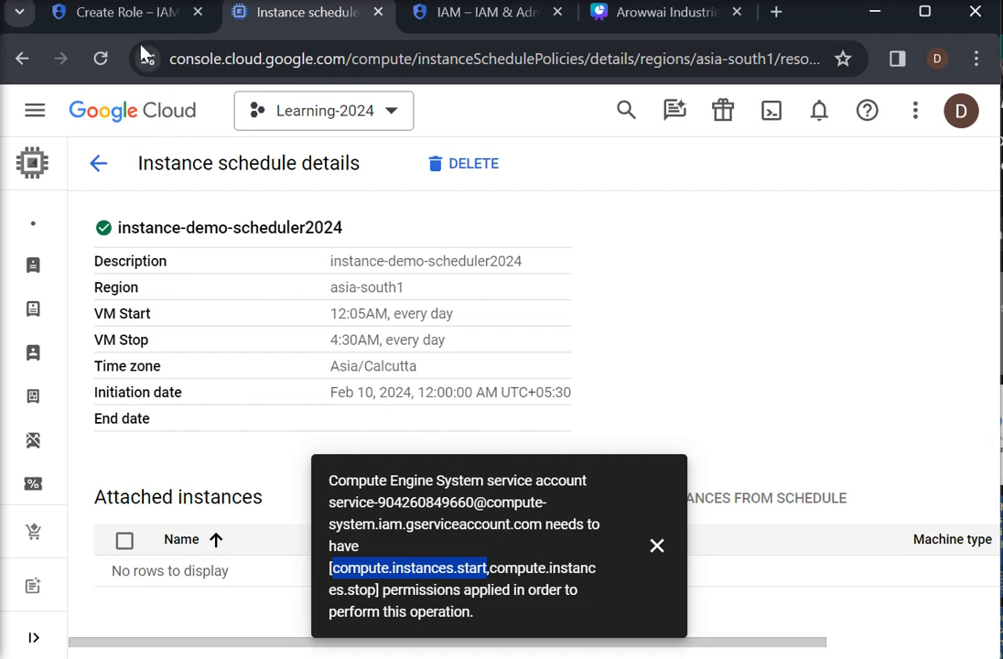
click(115, 16)
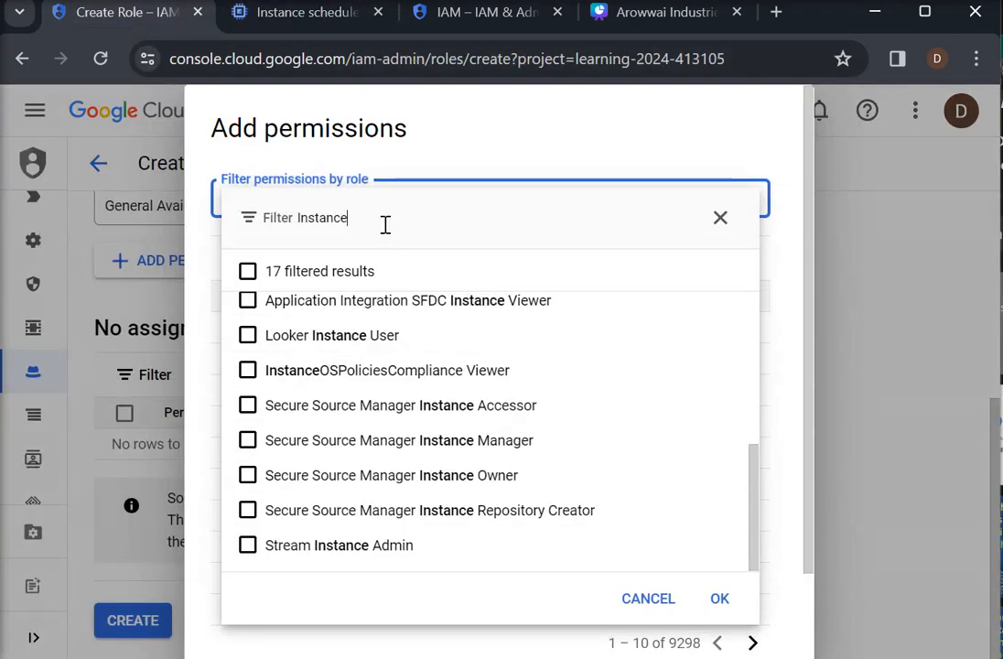
drag(393, 215, 281, 209)
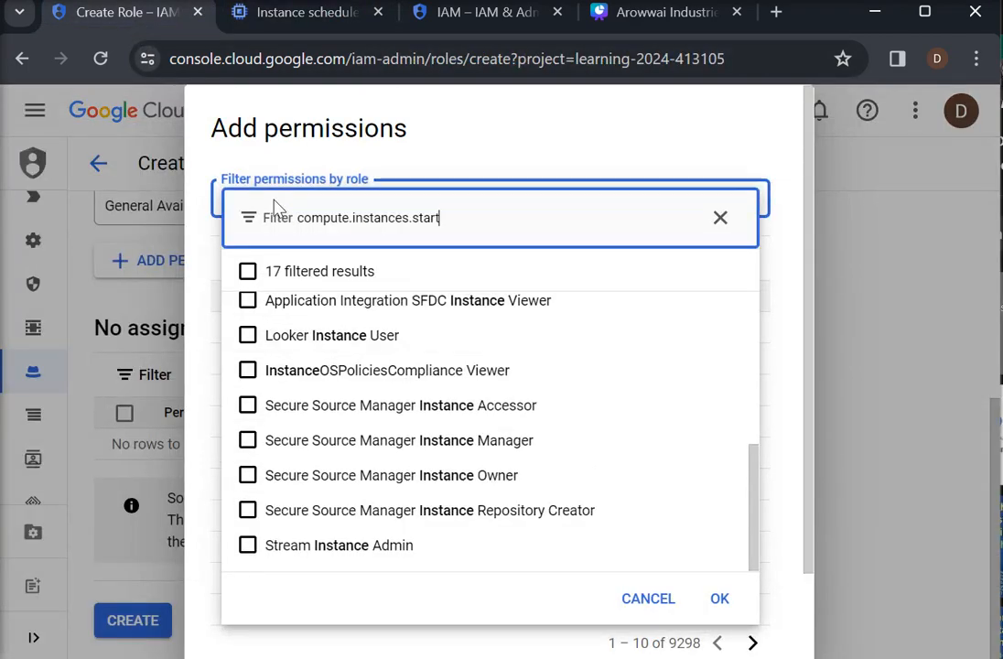
text(compute.instances.start)
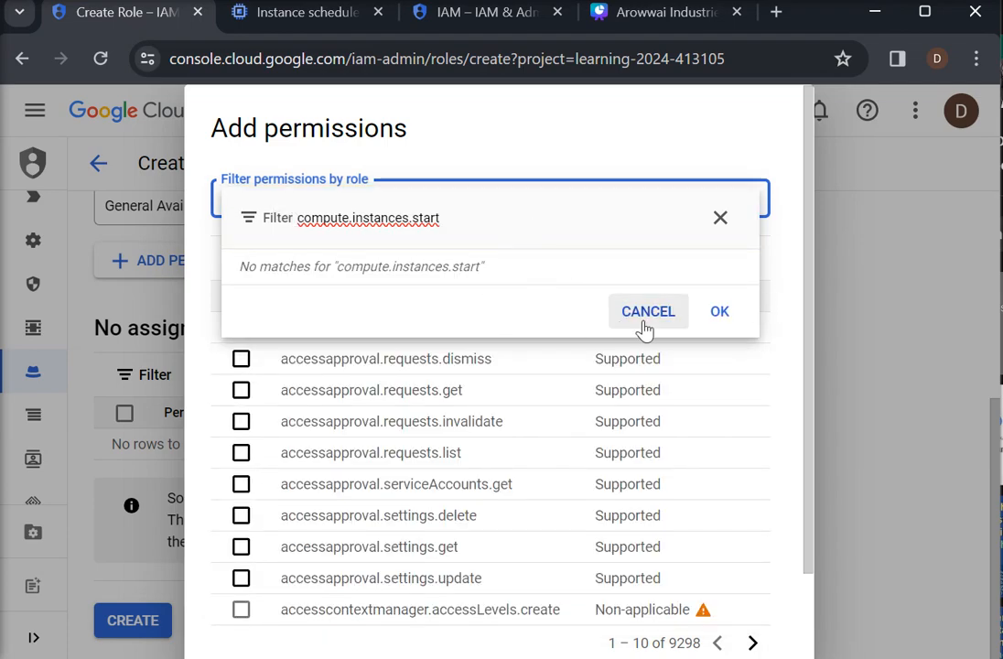
- Shorten the search term in the filter by role to instances.start
drag(354, 222, 281, 227)
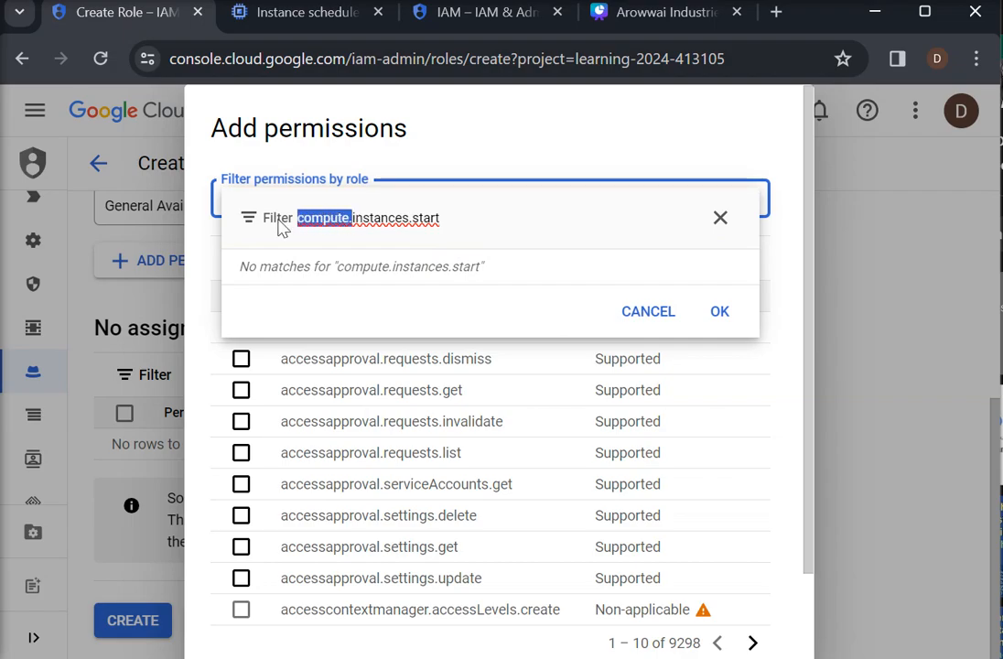
key(BackSpace)
click(412, 218)
click(412, 217)
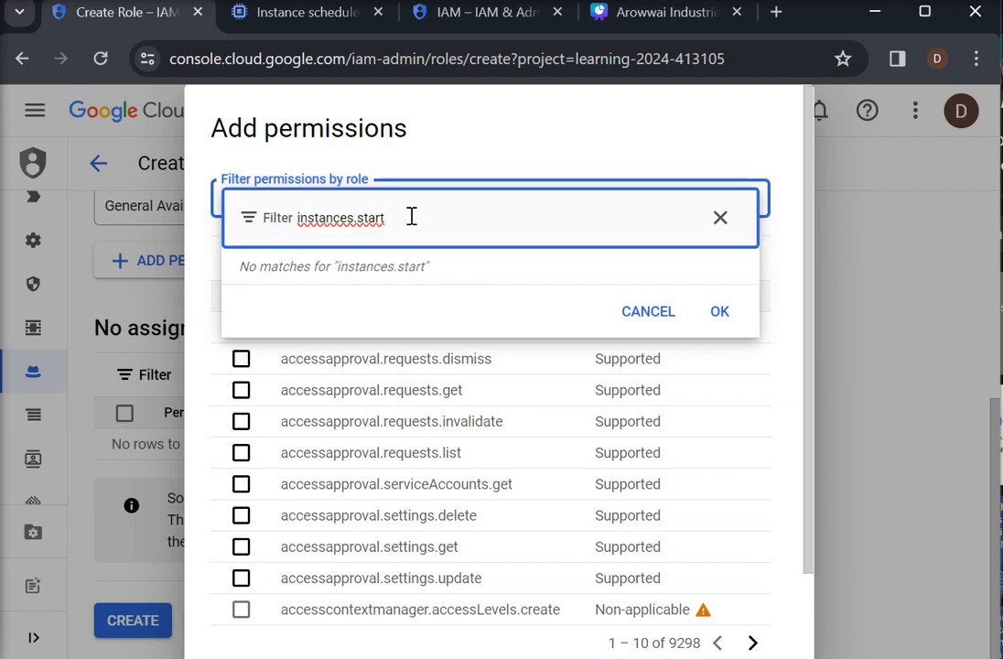
- Search the filter by role for "instance", look through the matching roles, and close the filter
key(BackSpace)
key(BackSpace)
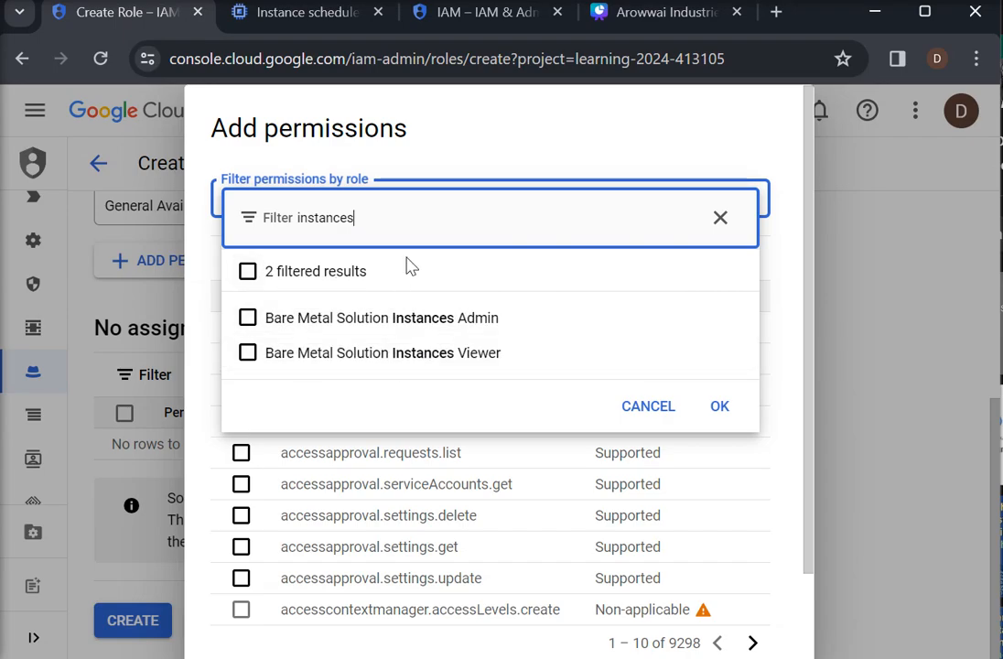
key(BackSpace)
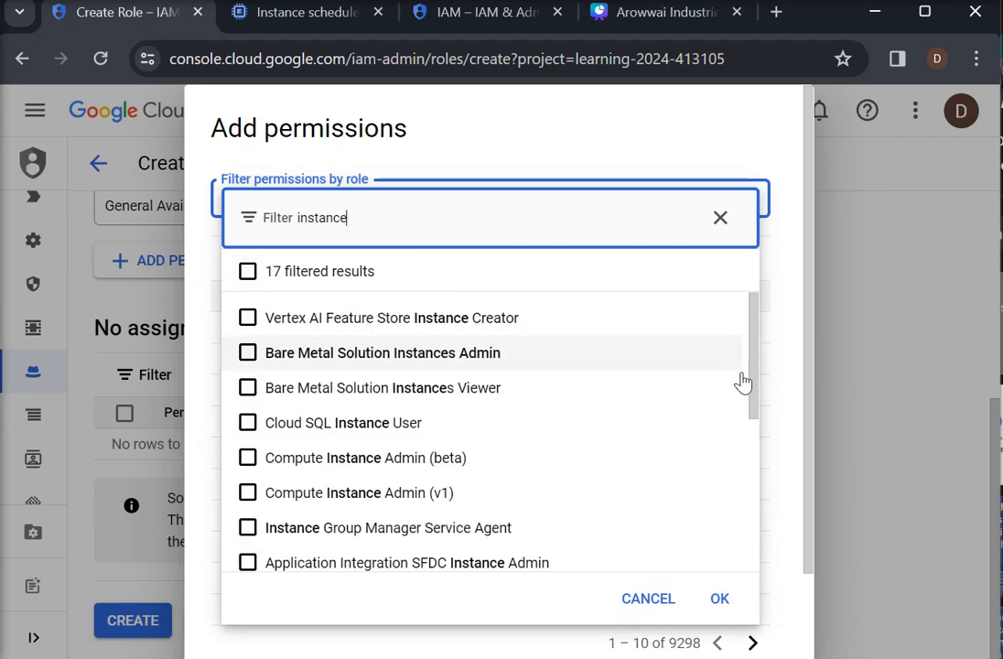
drag(752, 405, 756, 382)
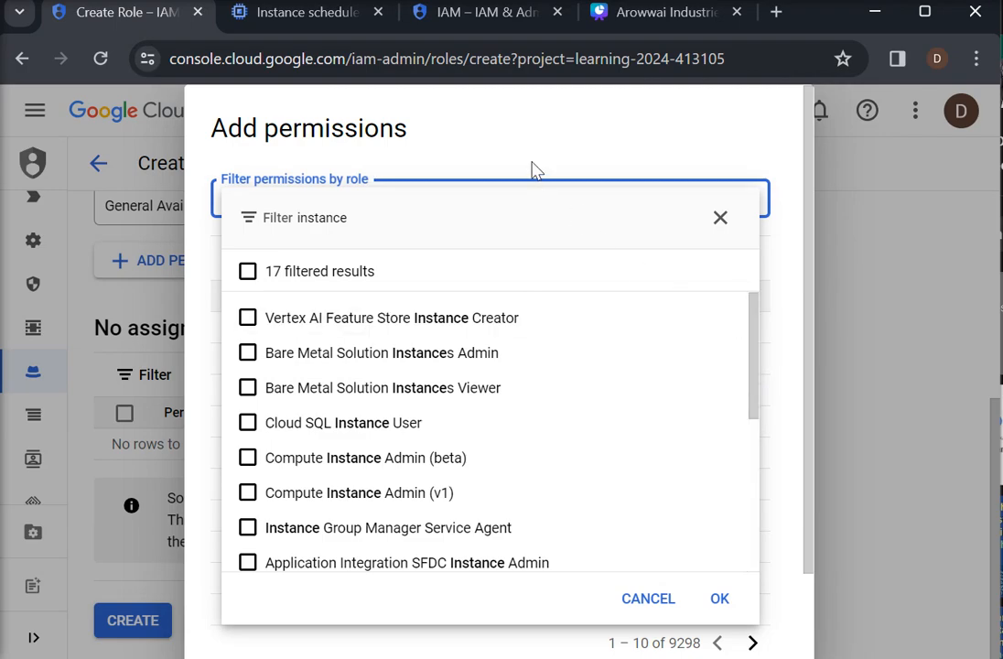
click(519, 132)
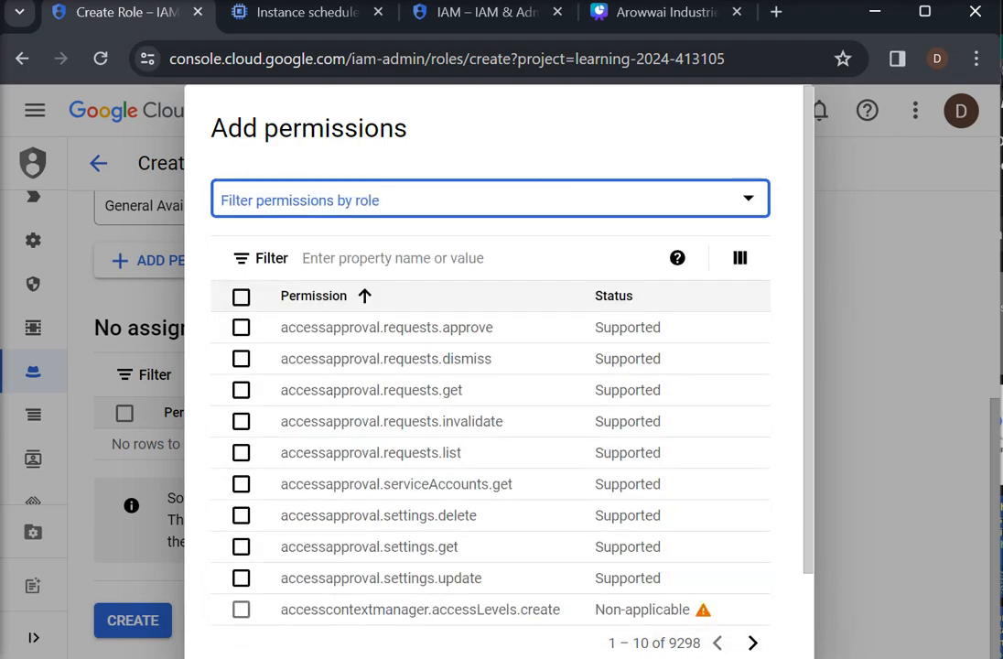
click(398, 257)
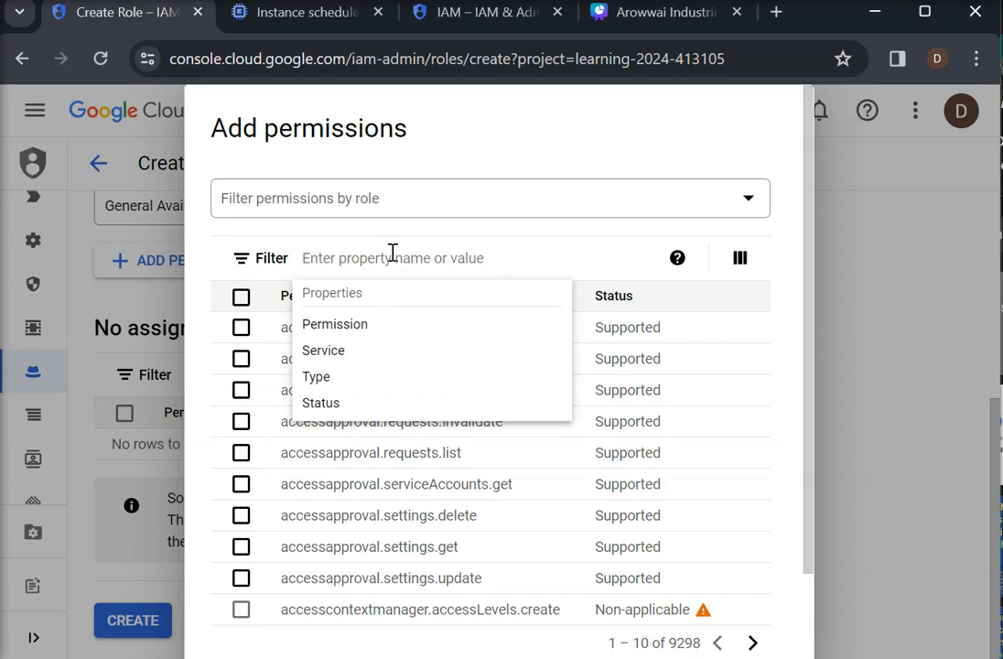
text(start)
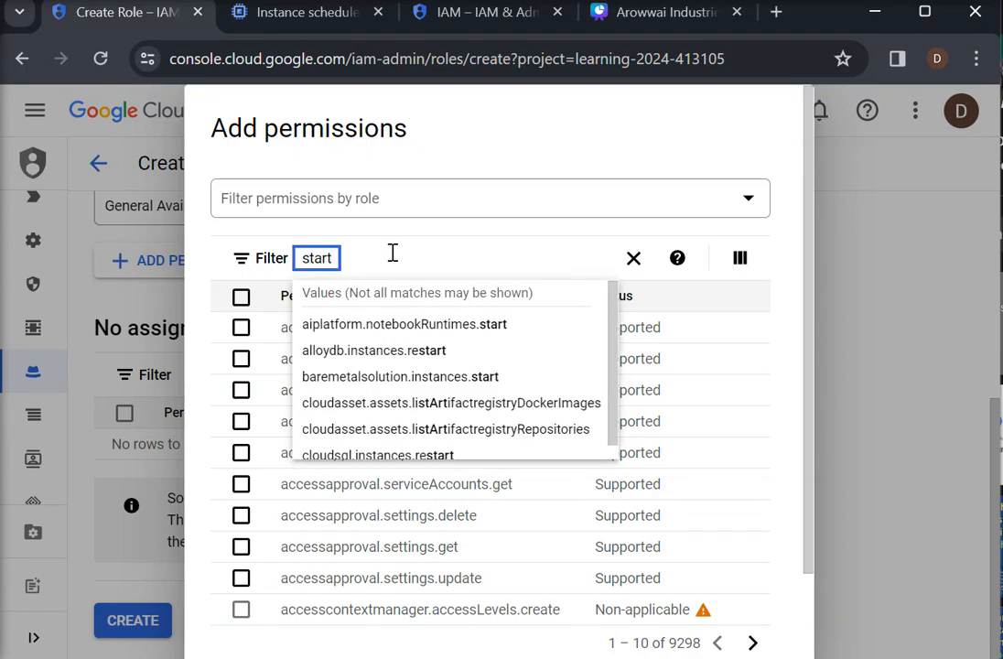
key(BackSpace)
key(BackSpace)
key(BackSpace)
key(BackSpace)
key(BackSpace)
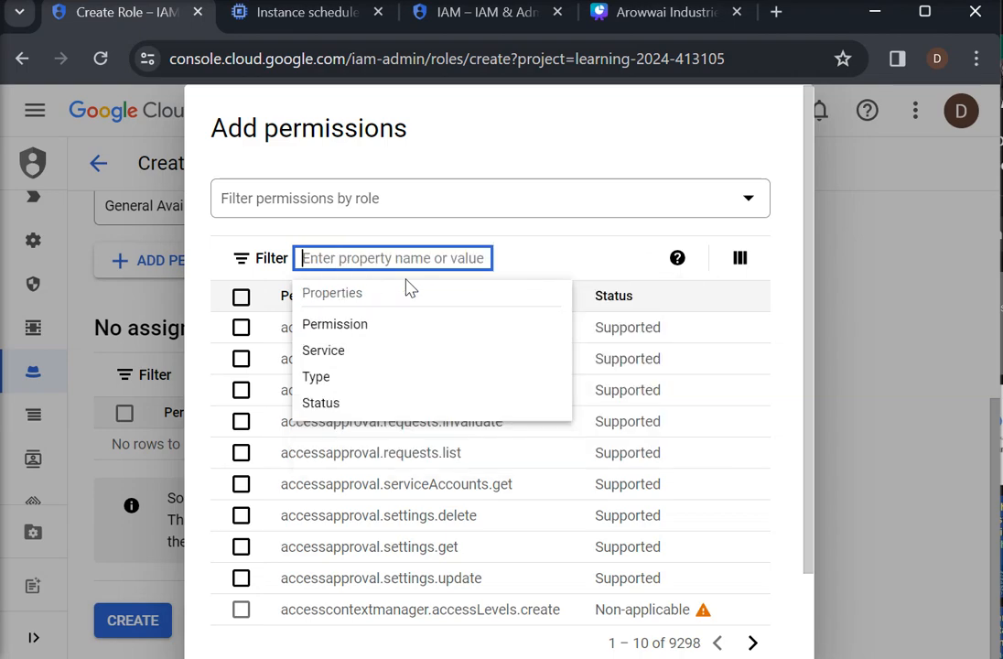
- Filter the permissions by compute.instances.start and add that permission to the custom role
text(compute.instances.start)
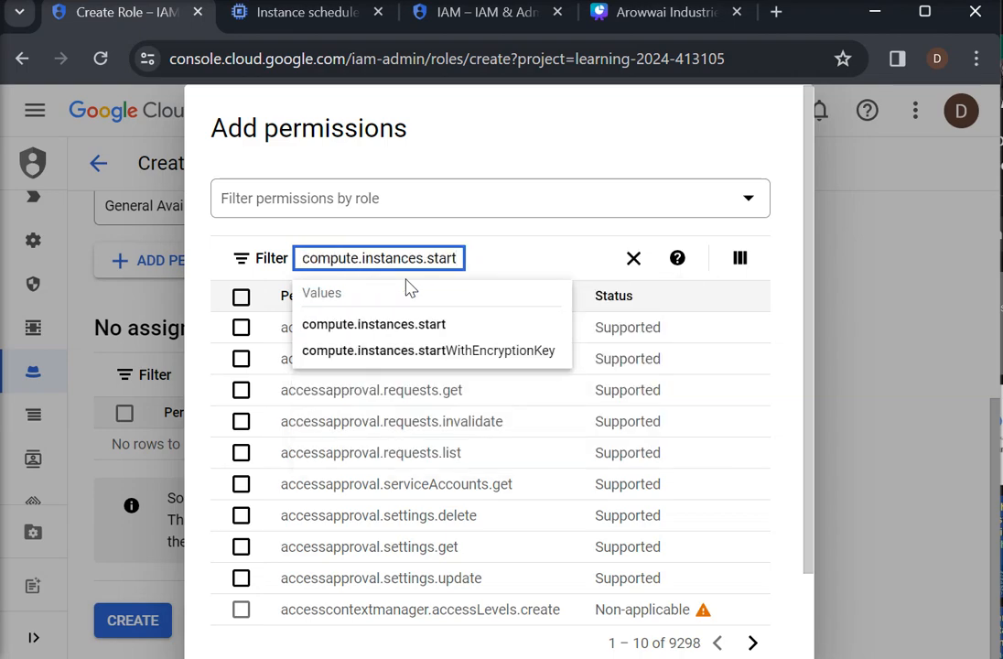
click(402, 324)
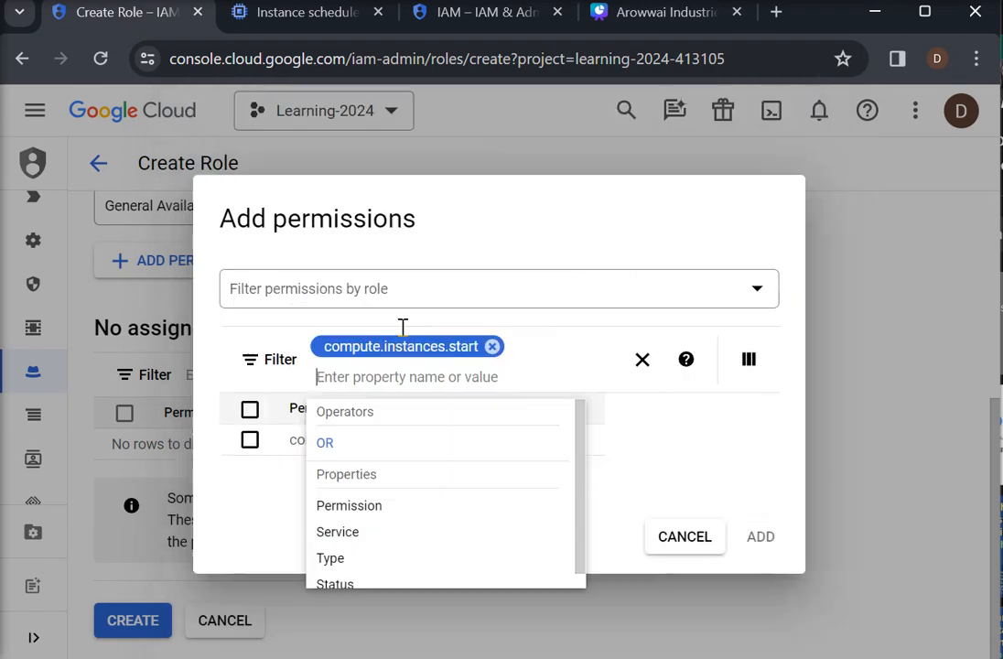
click(212, 485)
click(250, 440)
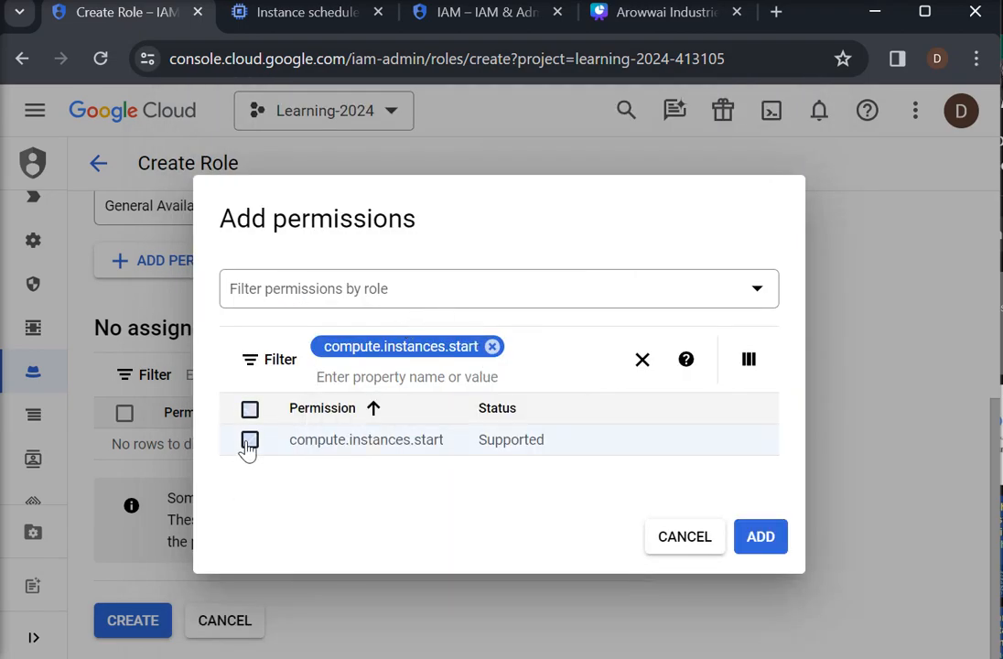
click(761, 537)
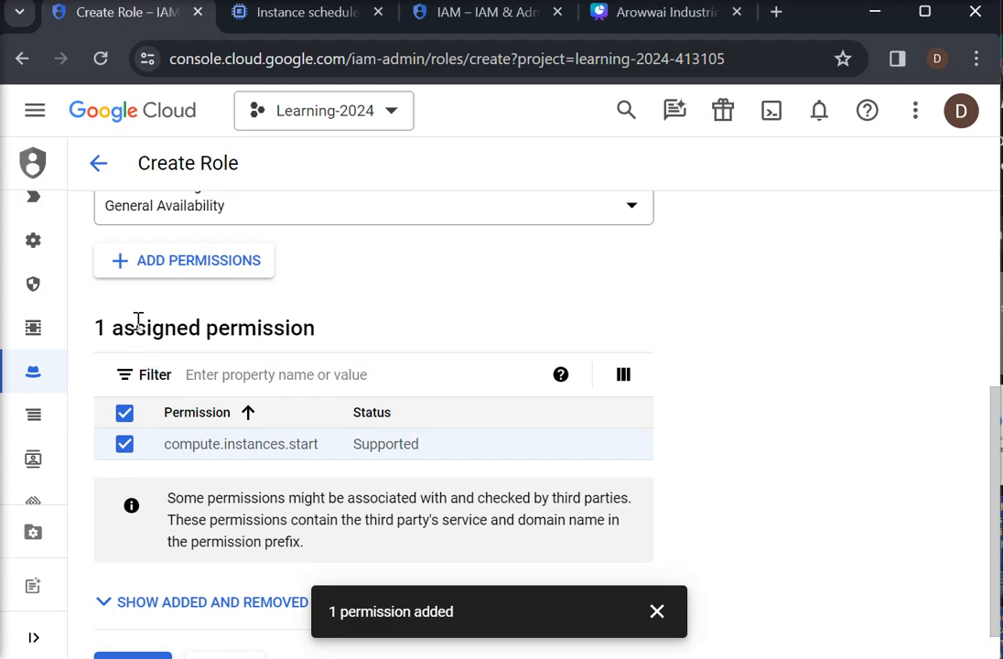
- Filter the permissions by compute.instances.stop, add that permission to the custom role, and dismiss the notification
click(167, 263)
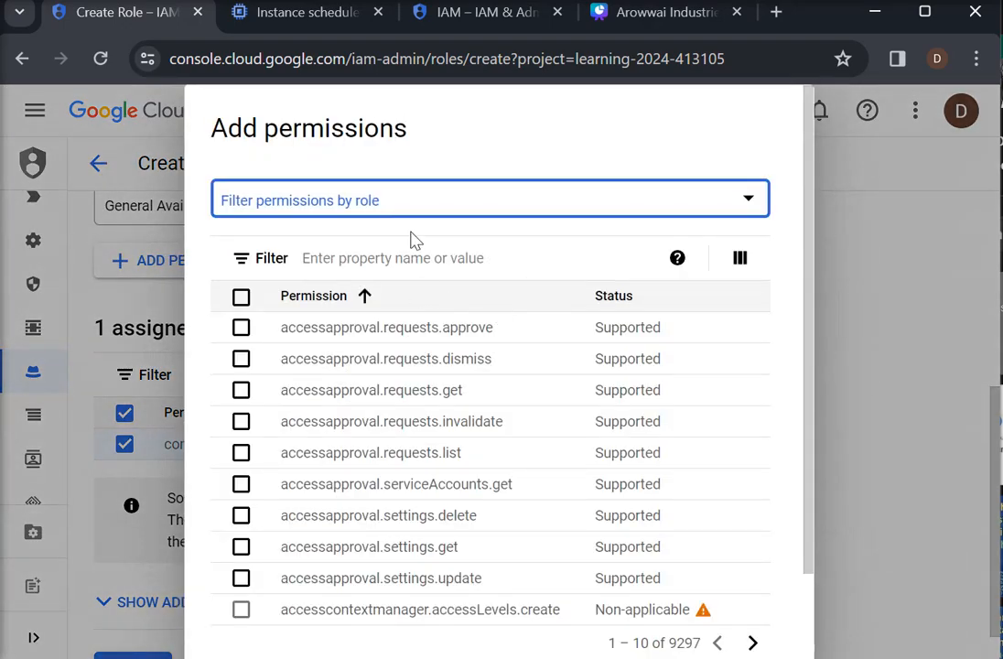
click(409, 258)
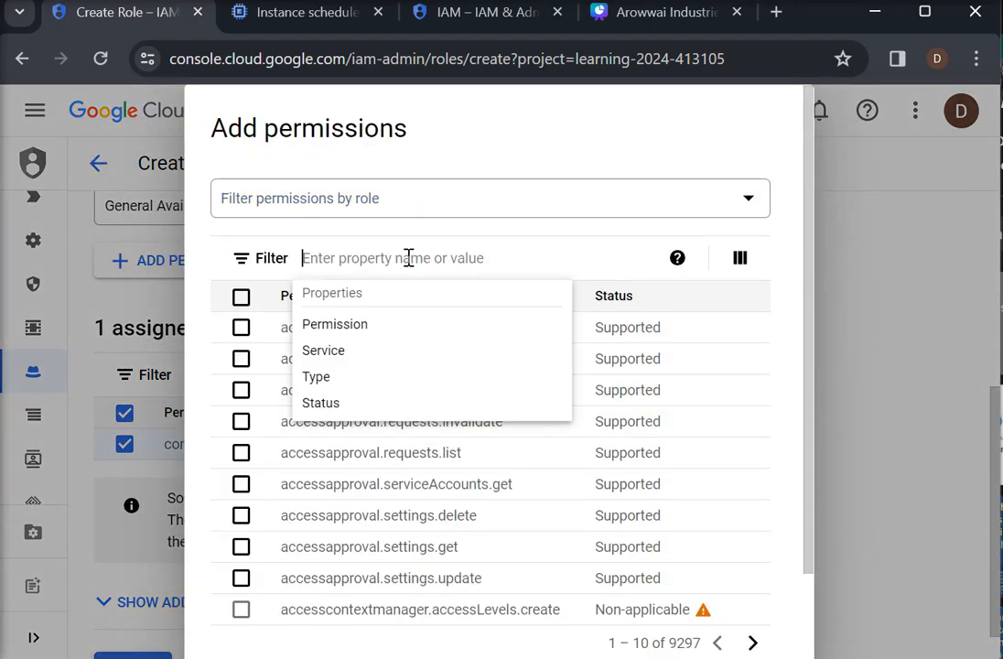
text(compute.instances.start)
drag(440, 260, 472, 259)
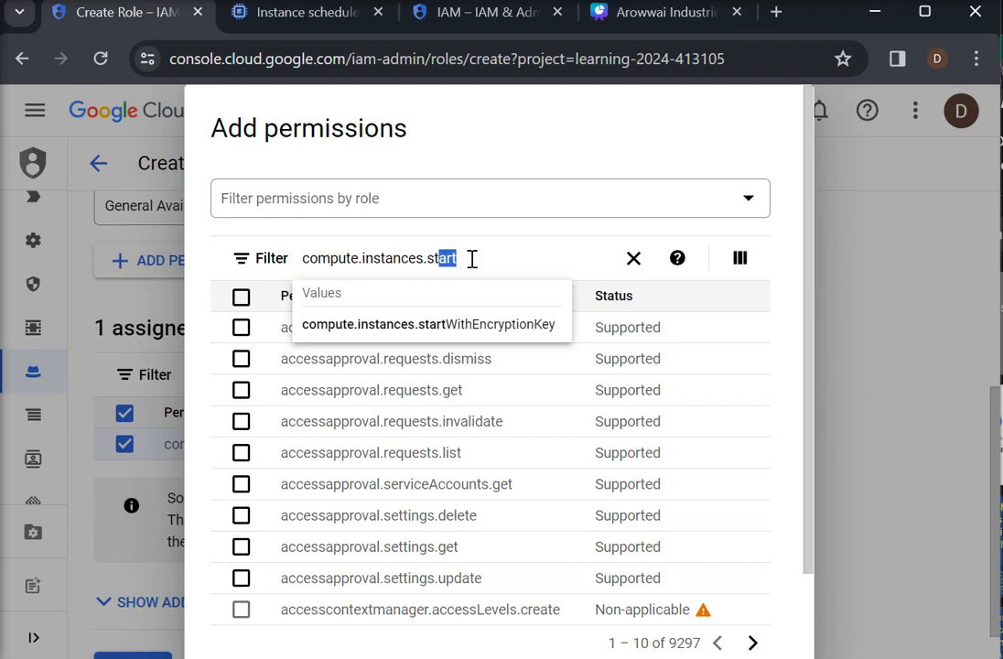
key(BackSpace)
click(442, 346)
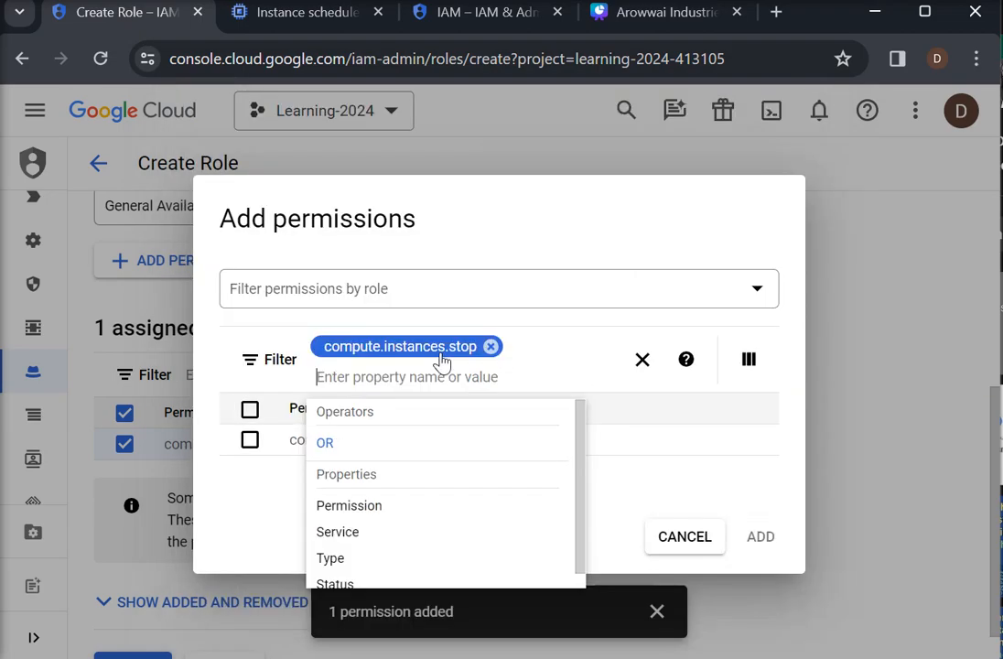
click(655, 468)
click(249, 439)
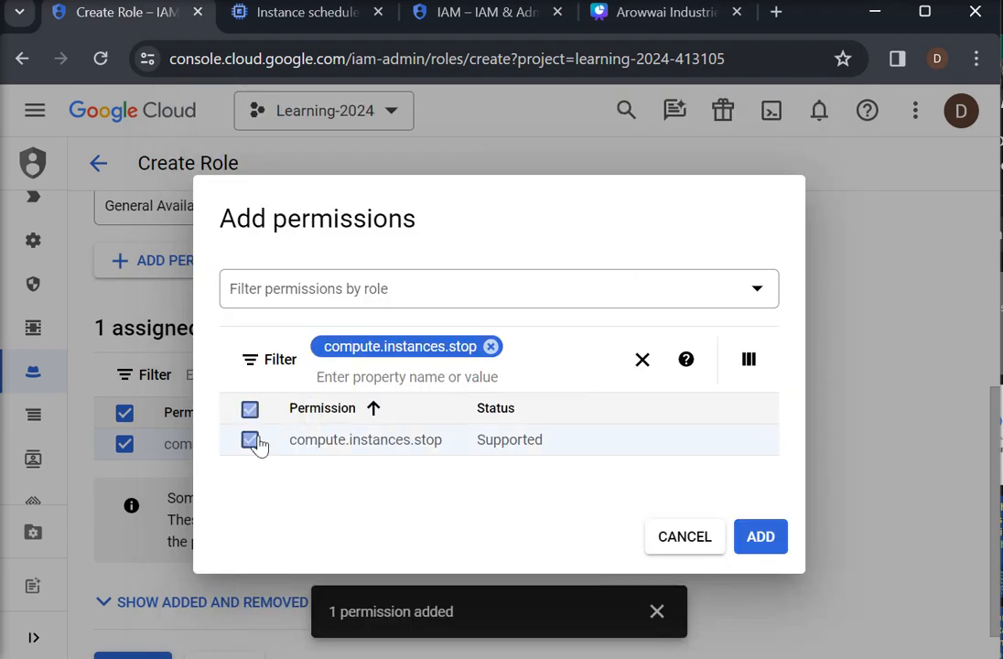
click(760, 538)
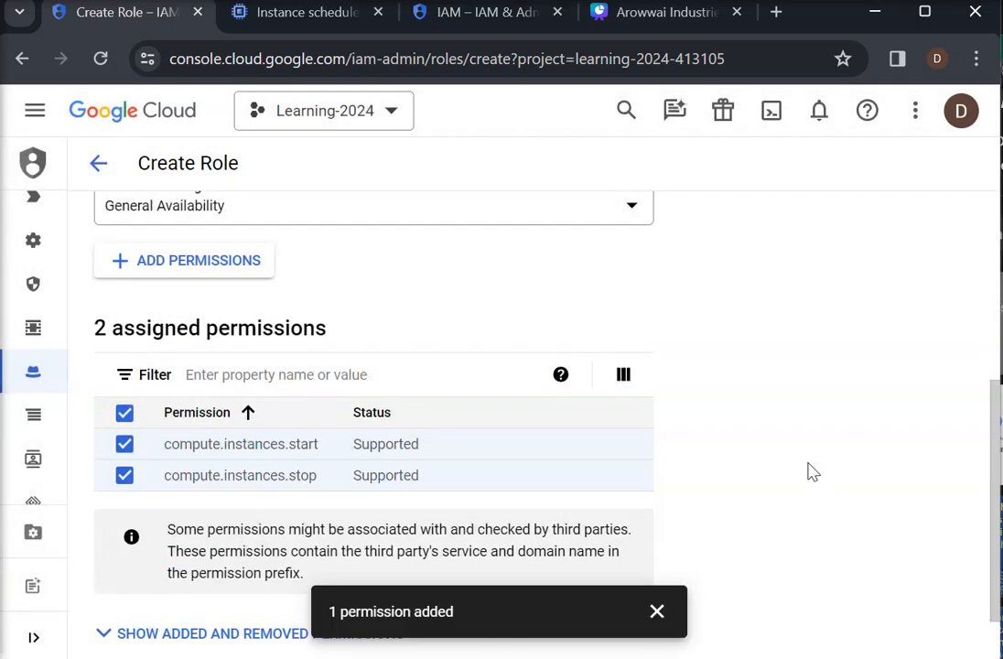
click(656, 611)
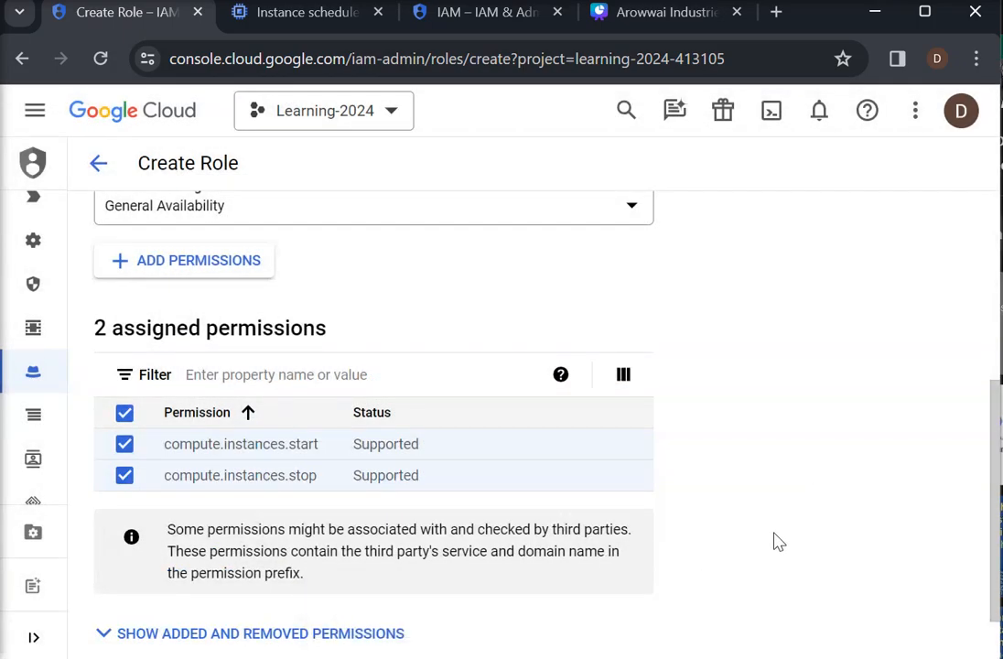
- Create the custom role with its two assigned permissions and dismiss the notification
scroll(790, 549, up, 1)
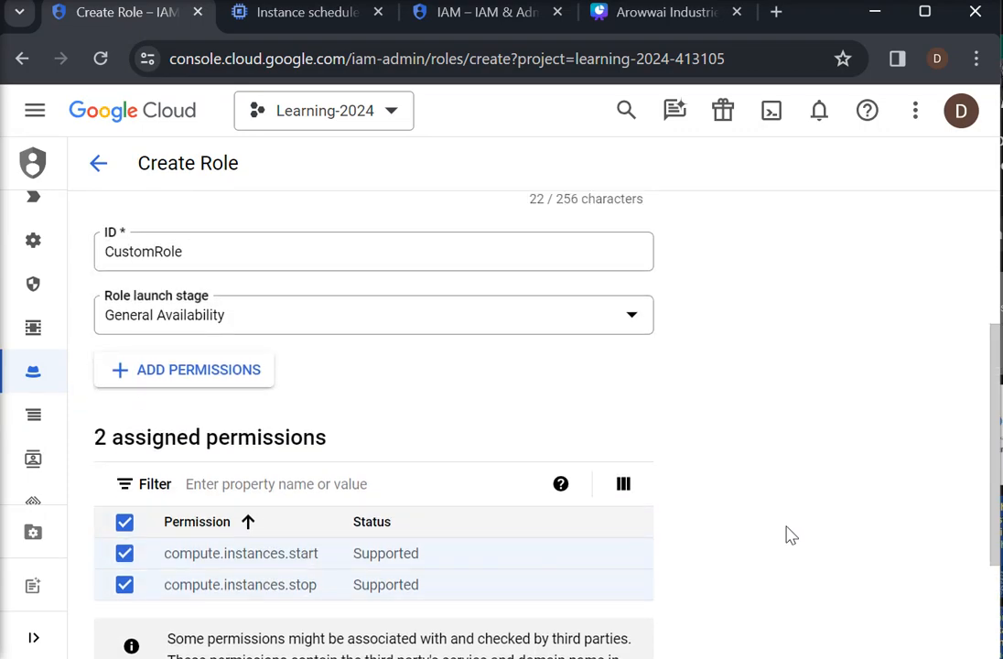
scroll(792, 491, down, 2)
click(136, 630)
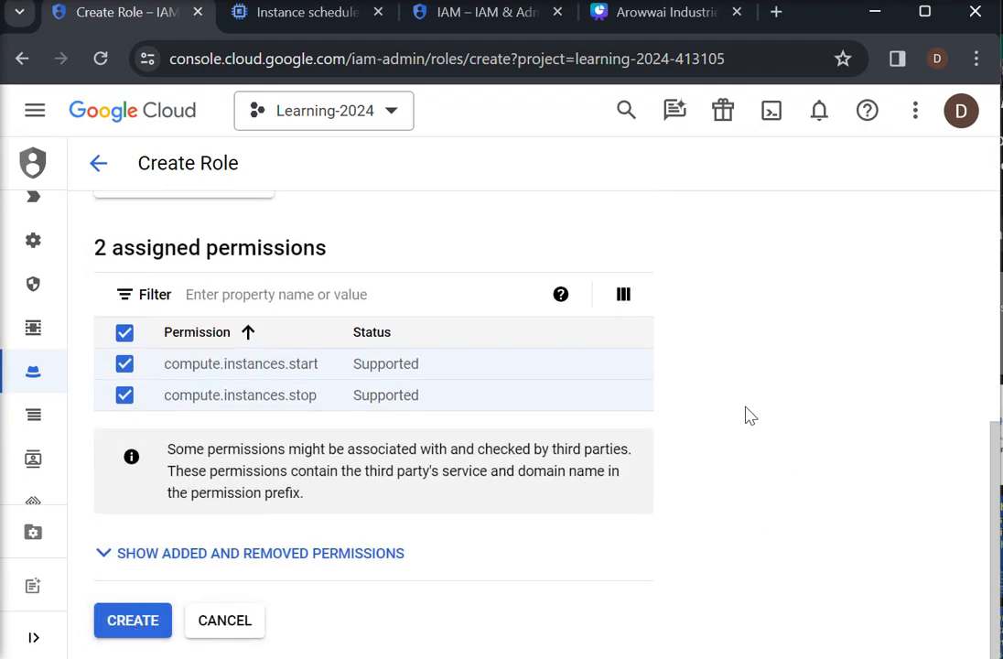
scroll(746, 416, up, 4)
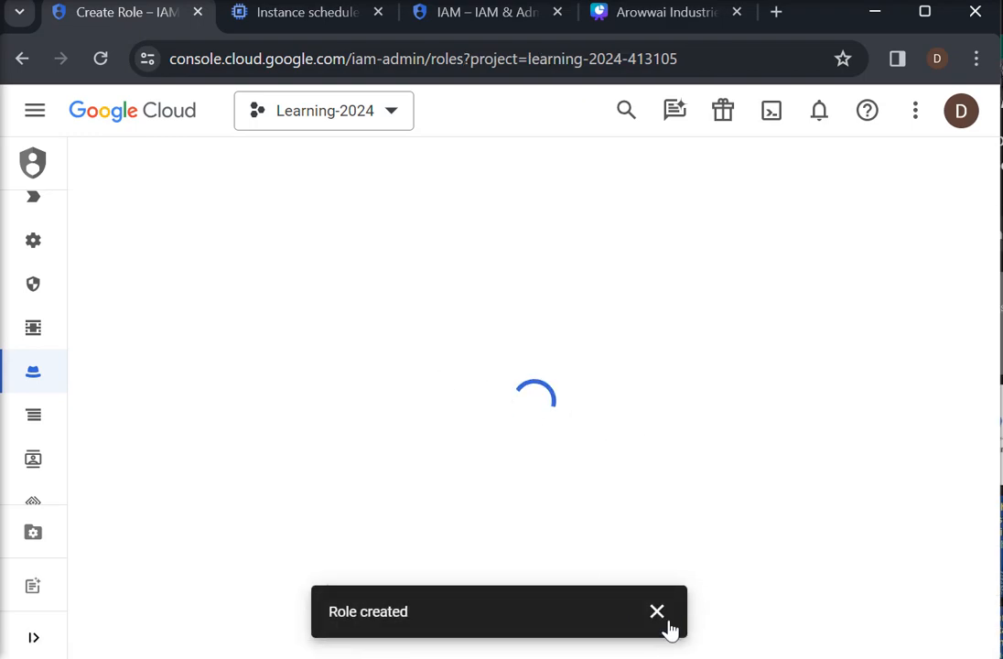
click(657, 611)
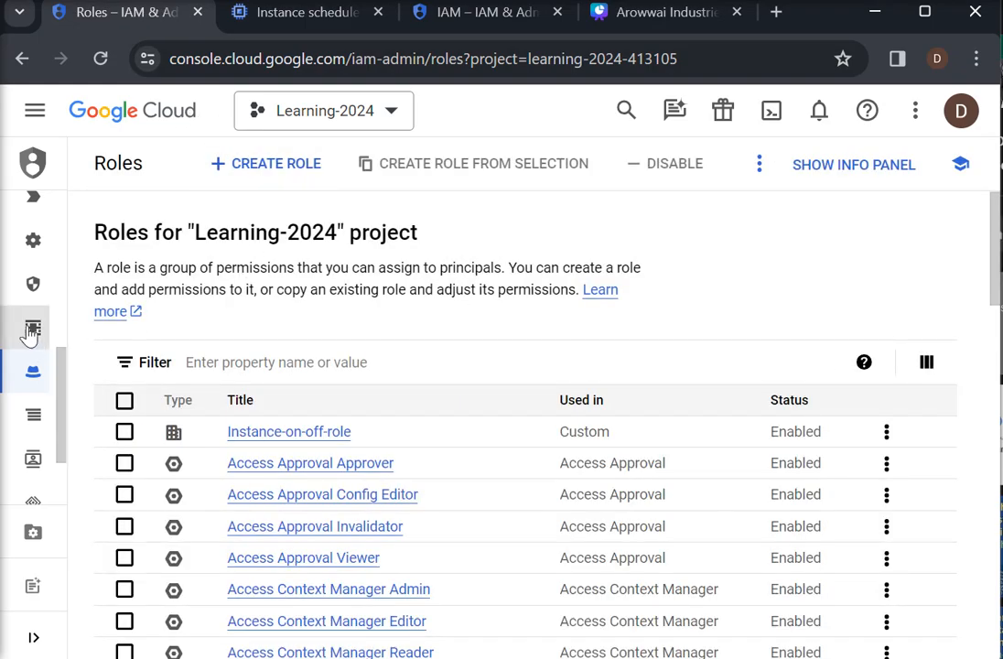
- Include Google-provided role grants in the IAM permissions of the Learning-2024 project
mouse_move(29, 215)
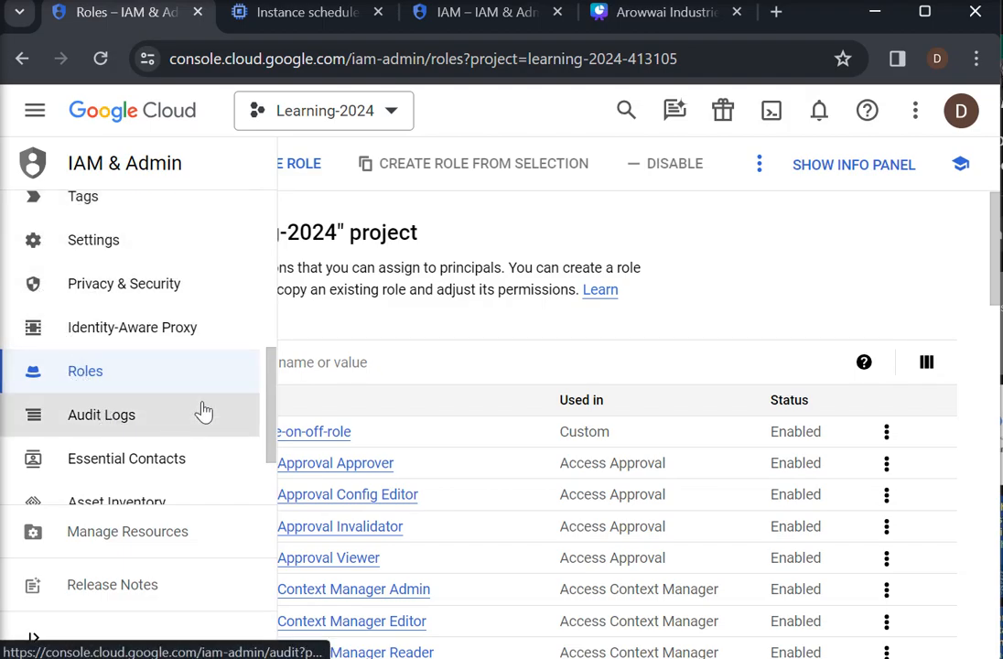
click(517, 18)
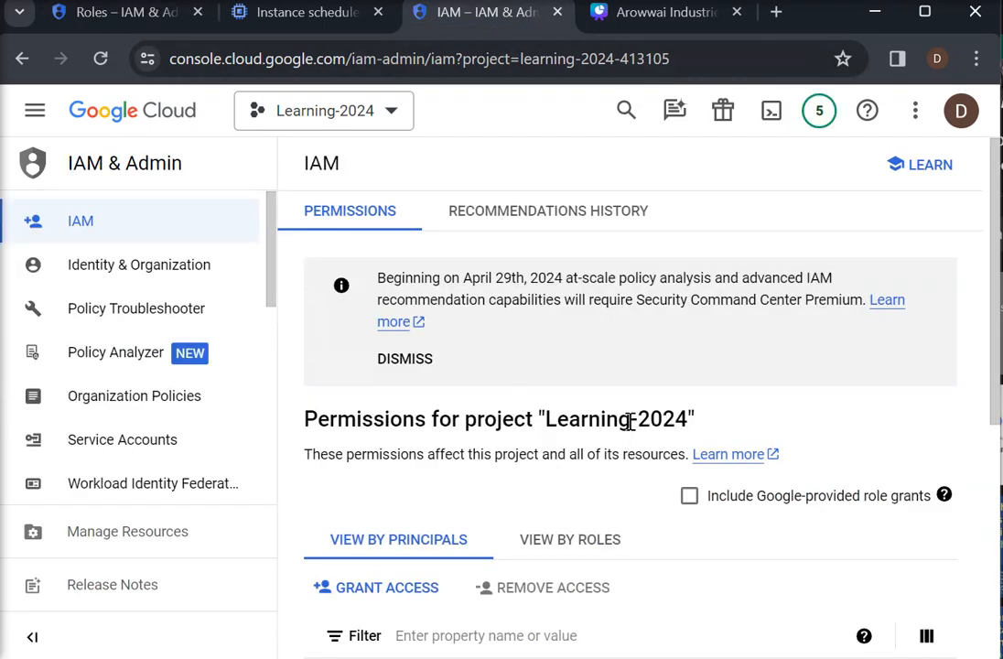
scroll(638, 500, down, 5)
scroll(637, 499, up, 2)
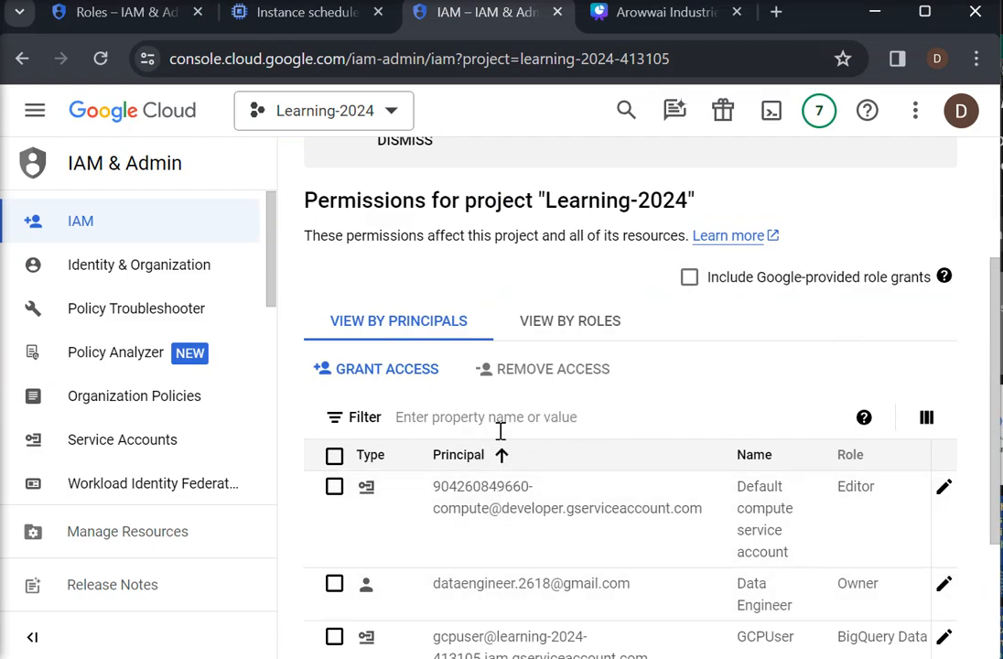
scroll(611, 520, down, 2)
scroll(552, 560, up, 2)
scroll(553, 562, up, 1)
click(688, 396)
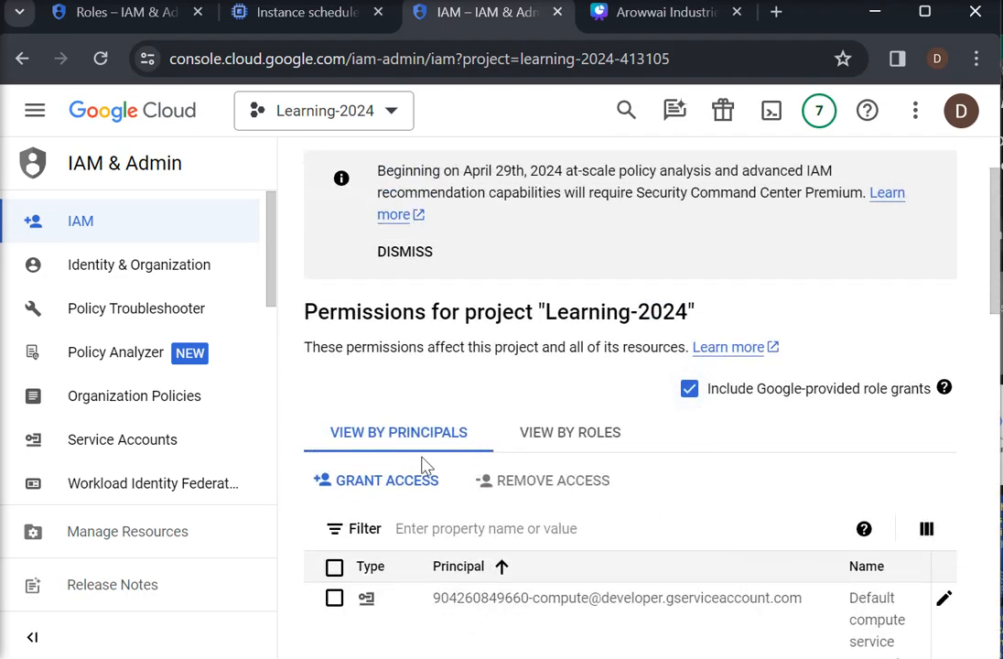
- Reload the project's IAM page and look through its principals with Google-provided role grants included
click(101, 59)
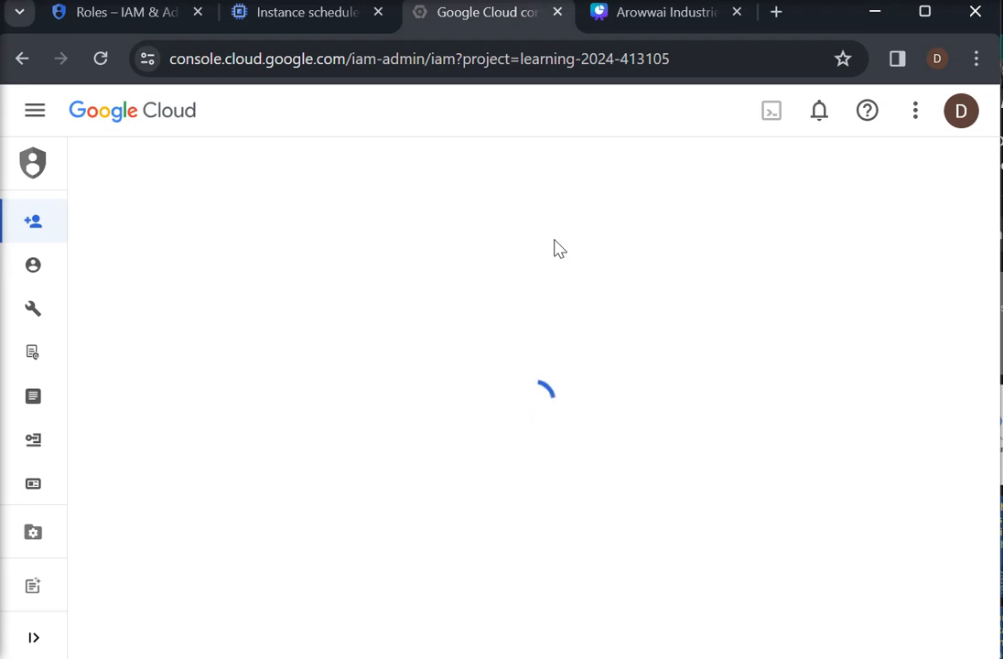
scroll(606, 428, down, 4)
scroll(403, 526, down, 1)
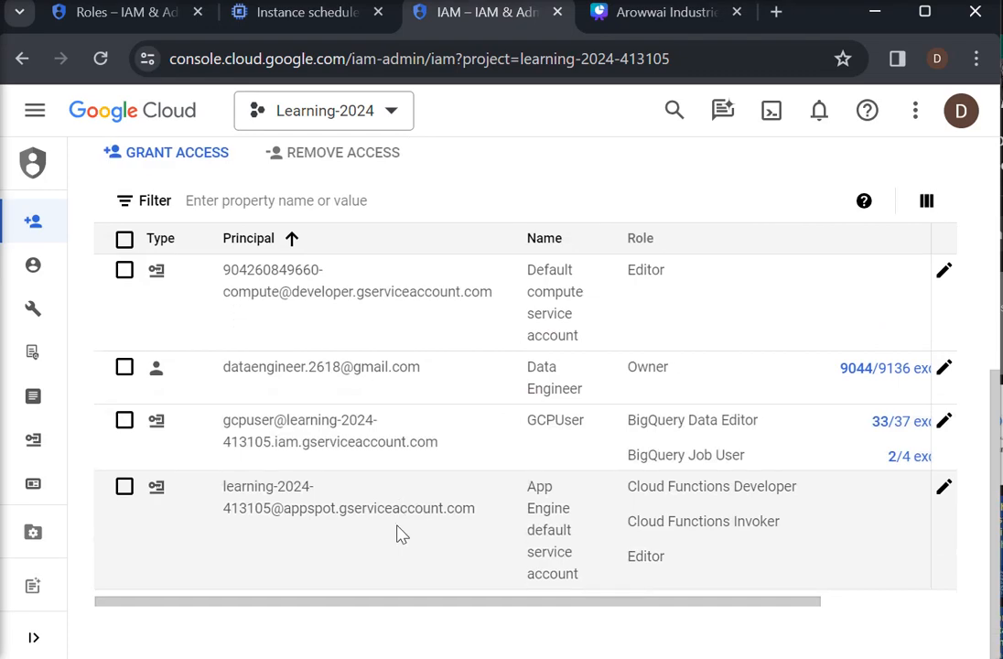
scroll(778, 340, up, 3)
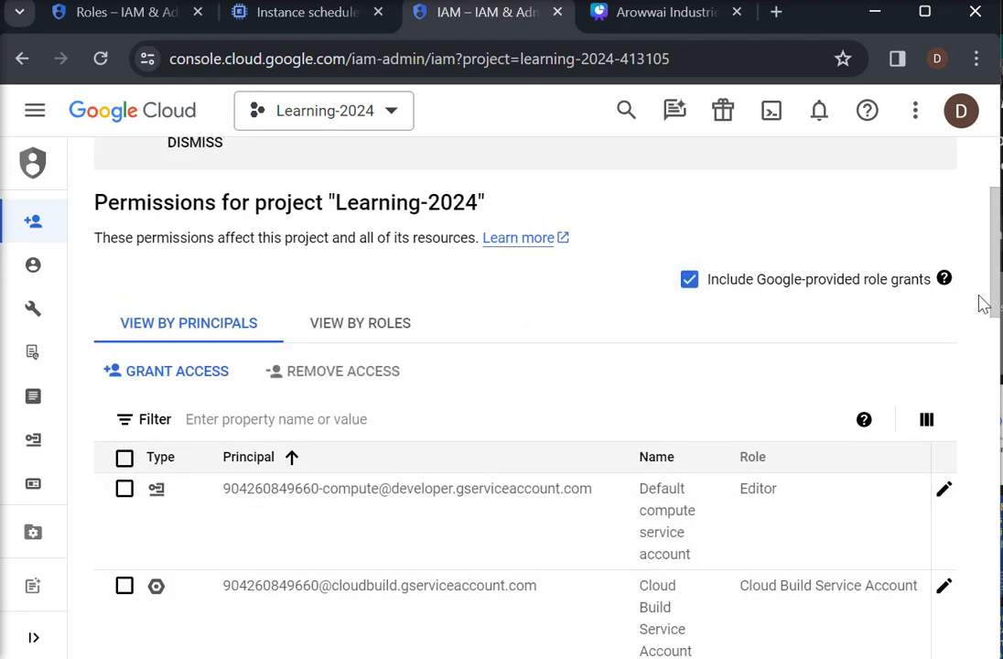
drag(992, 306, 995, 414)
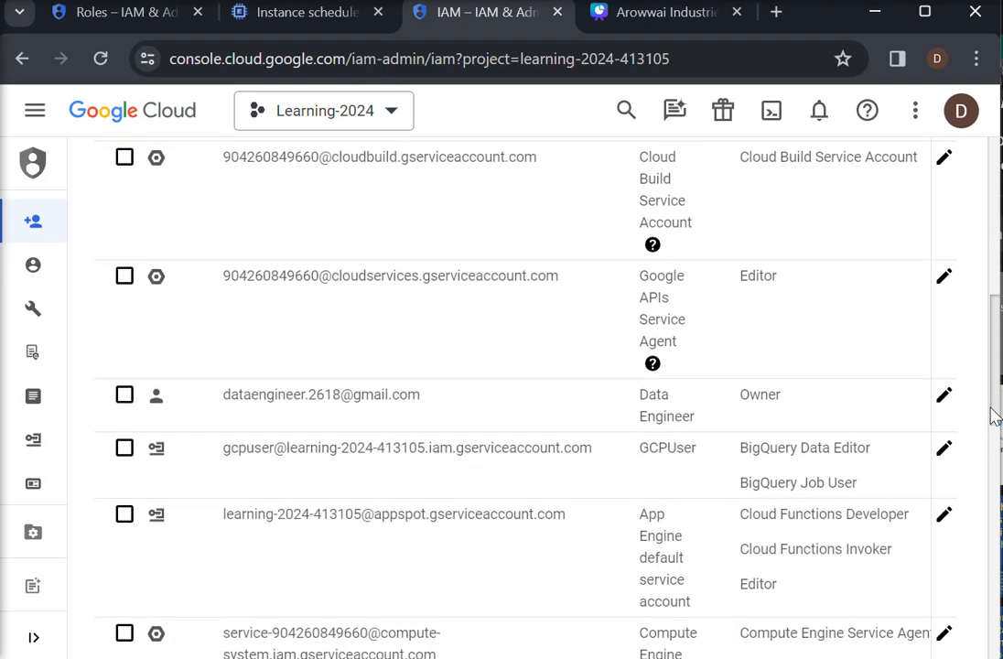
- Check which service account the schedule's permission message names and look for it among the project's IAM principals
click(113, 12)
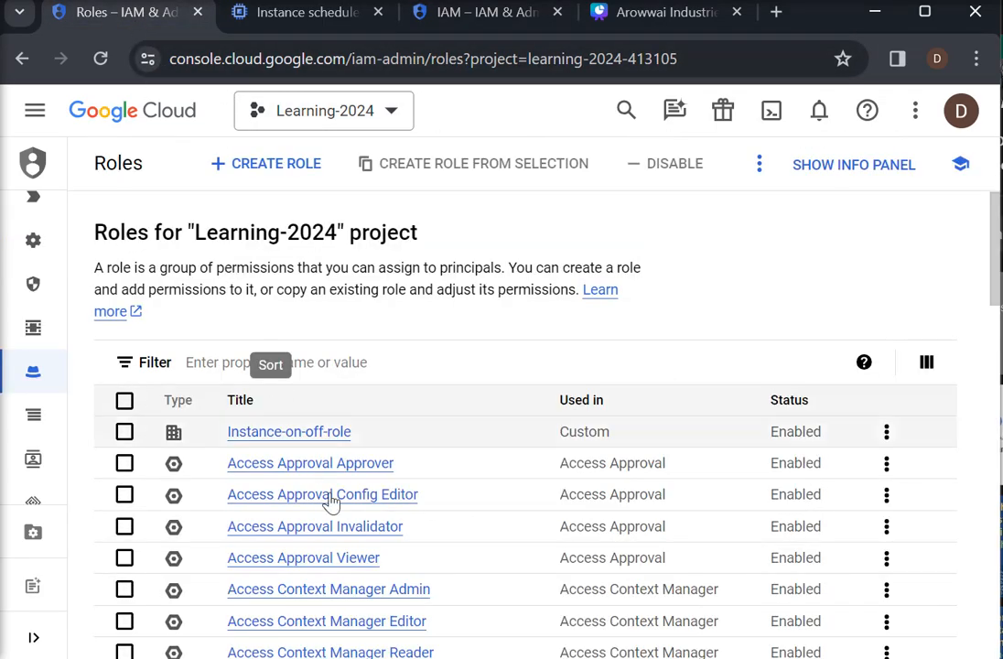
click(288, 15)
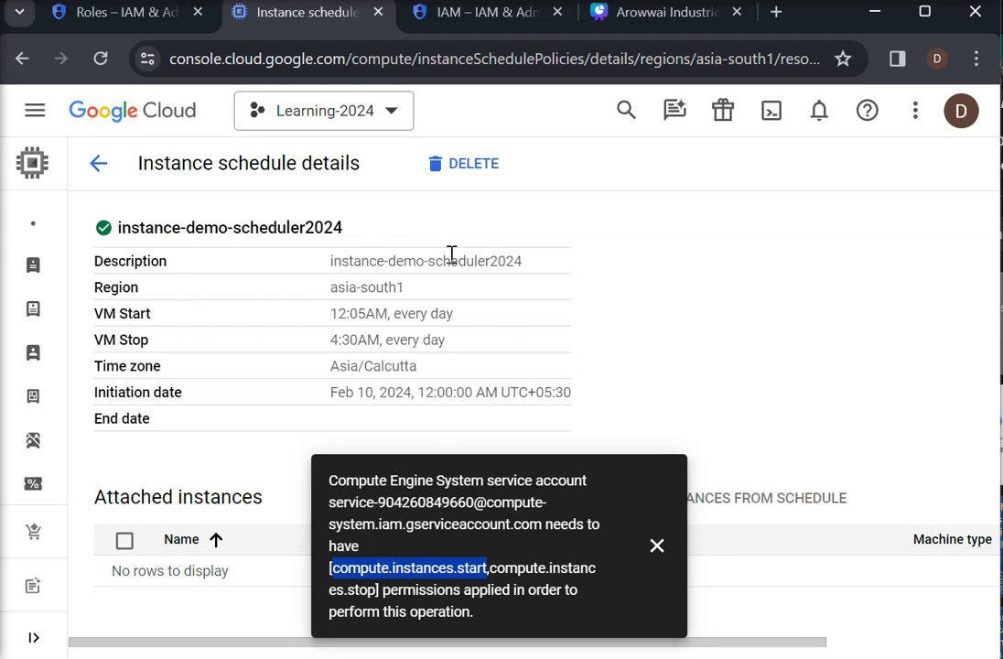
click(494, 15)
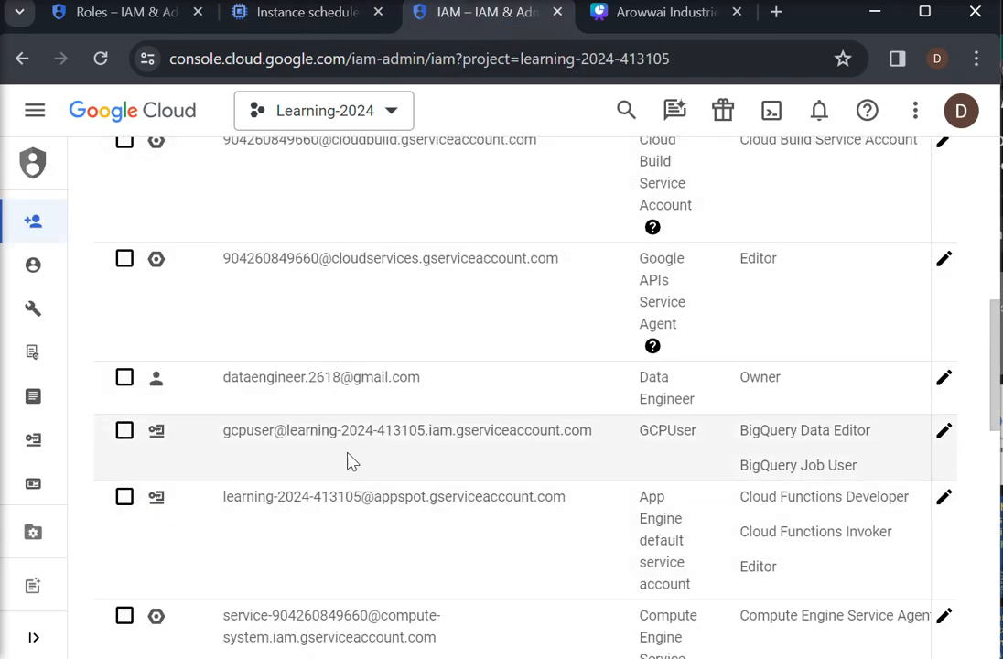
scroll(992, 380, down, 4)
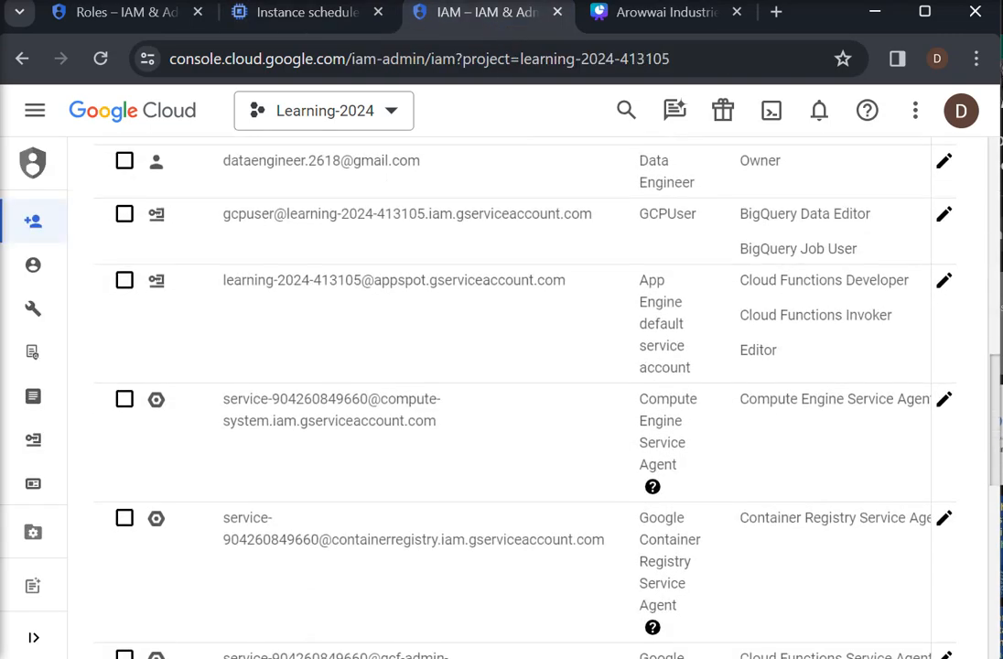
scroll(513, 394, down, 2)
scroll(512, 393, down, 4)
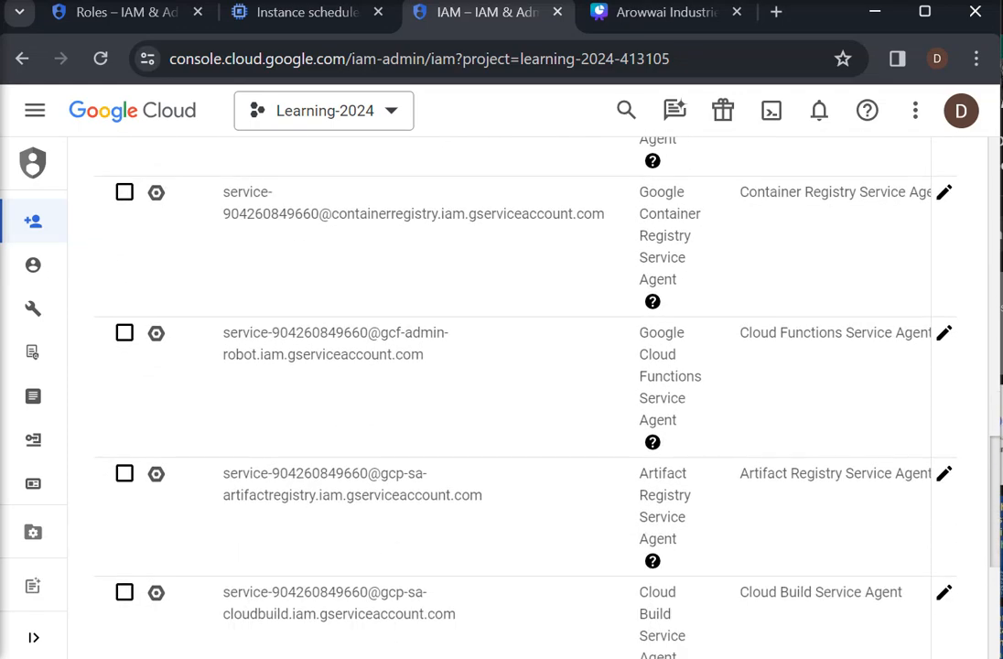
scroll(512, 393, down, 5)
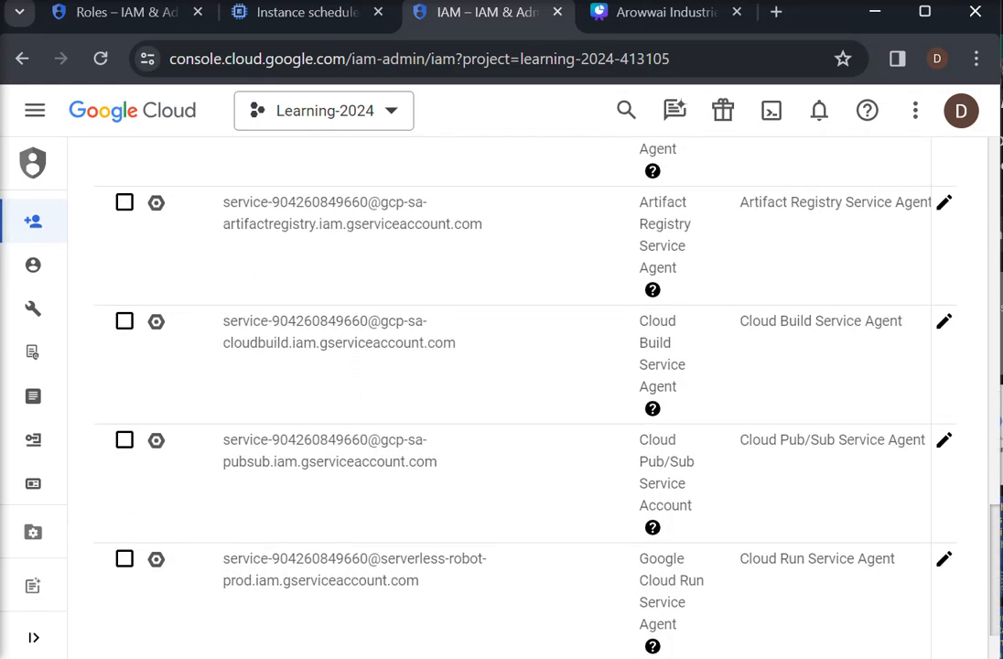
scroll(512, 394, down, 2)
scroll(987, 439, up, 16)
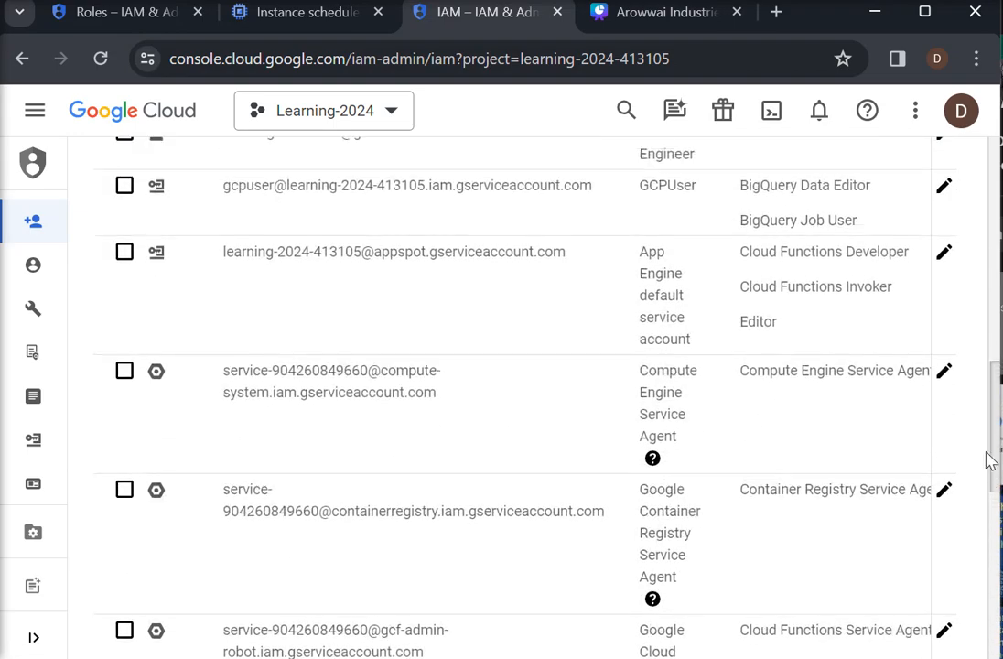
scroll(988, 407, up, 5)
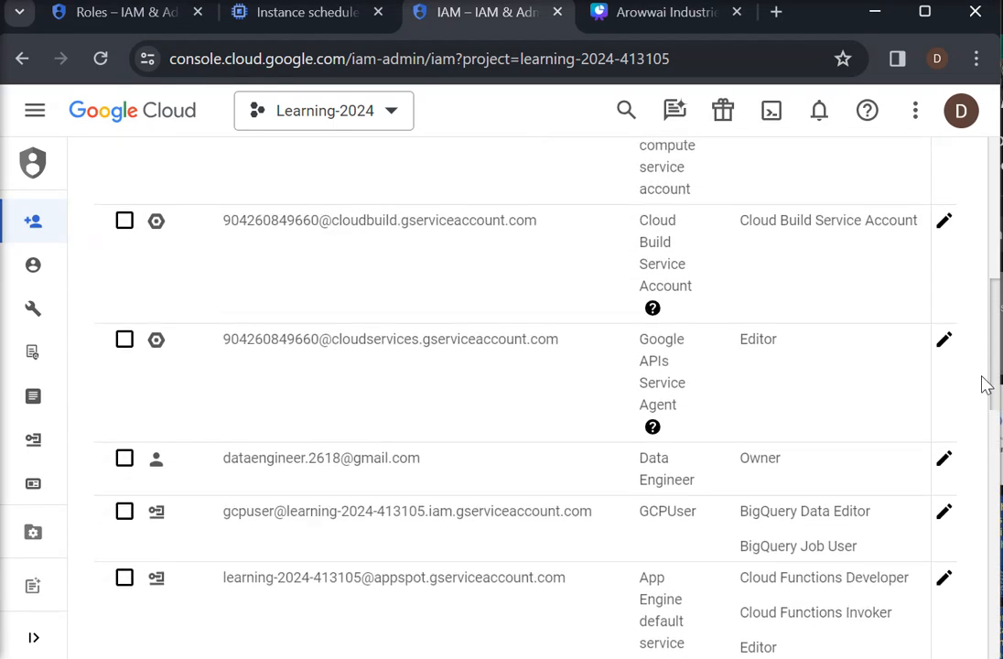
scroll(986, 344, down, 5)
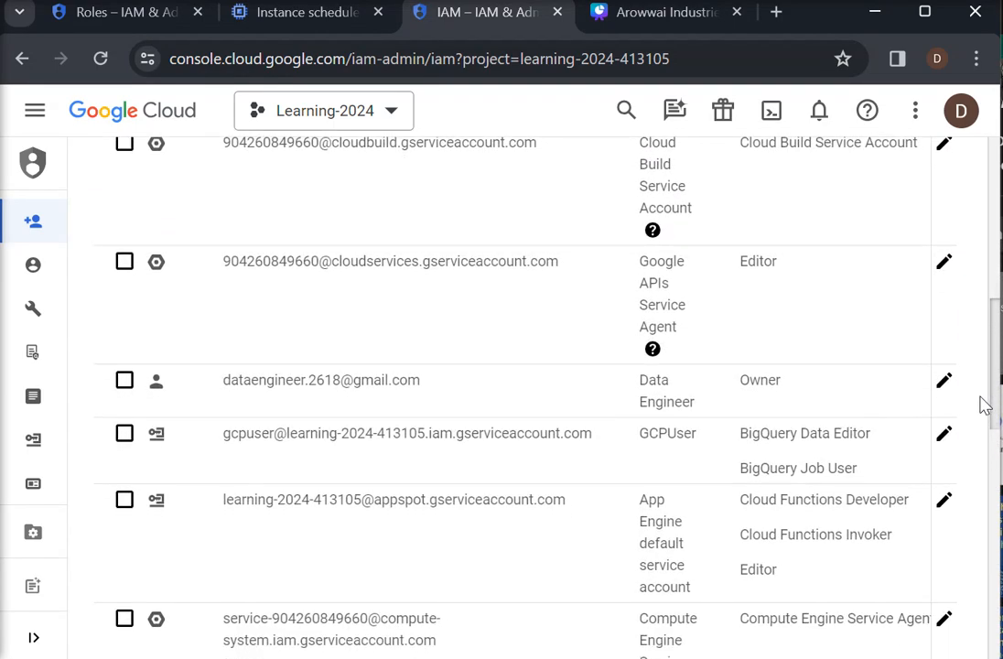
scroll(985, 410, down, 4)
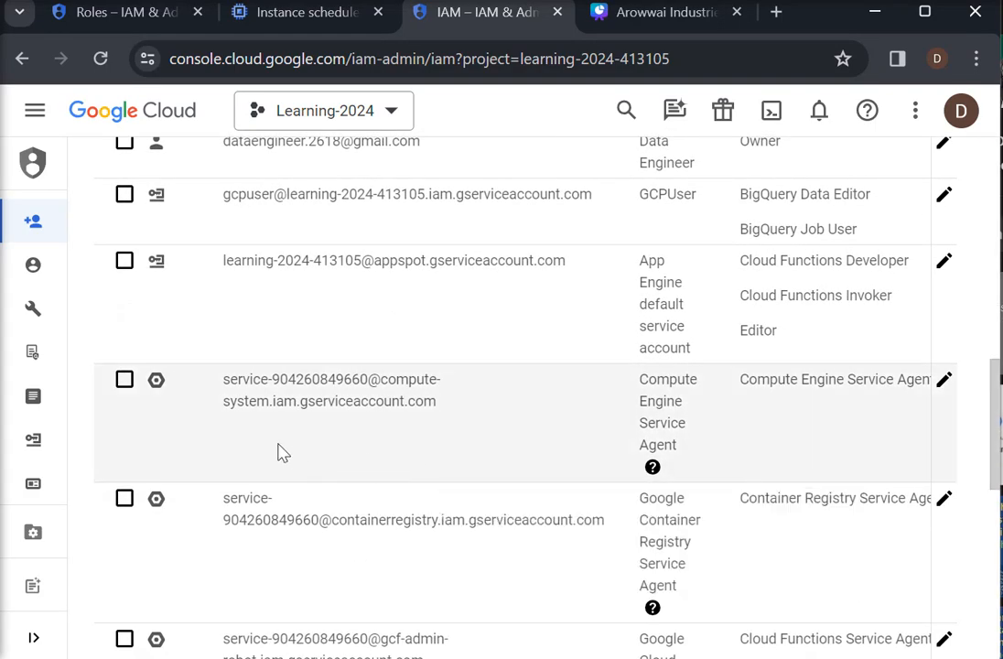
- Assign the custom role Instance-on-off-role to the Compute Engine Service Agent principal in Learning-2024 and save the access change
click(944, 381)
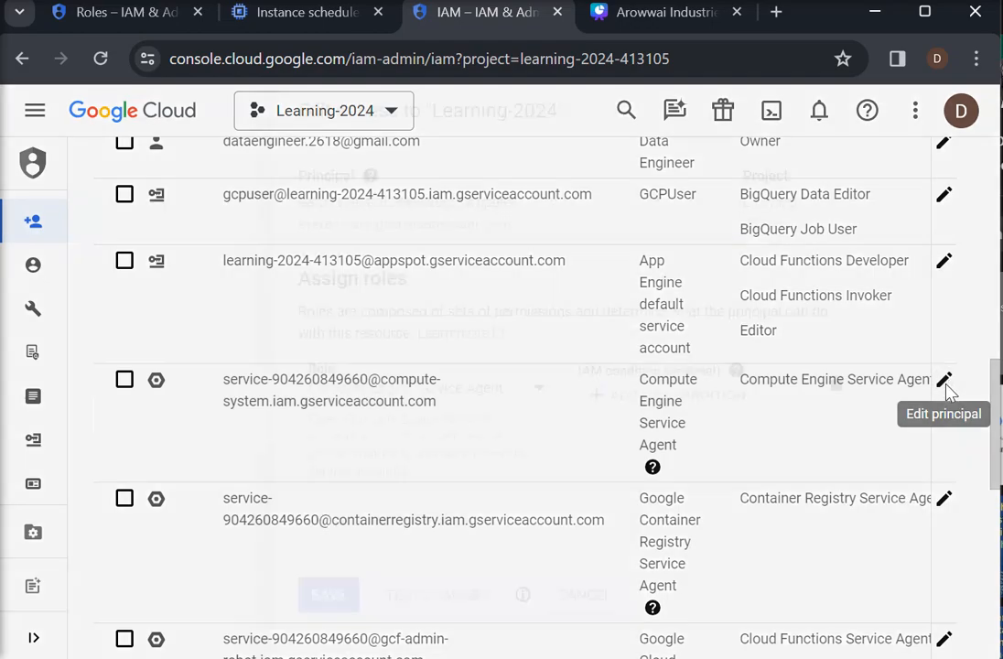
click(177, 531)
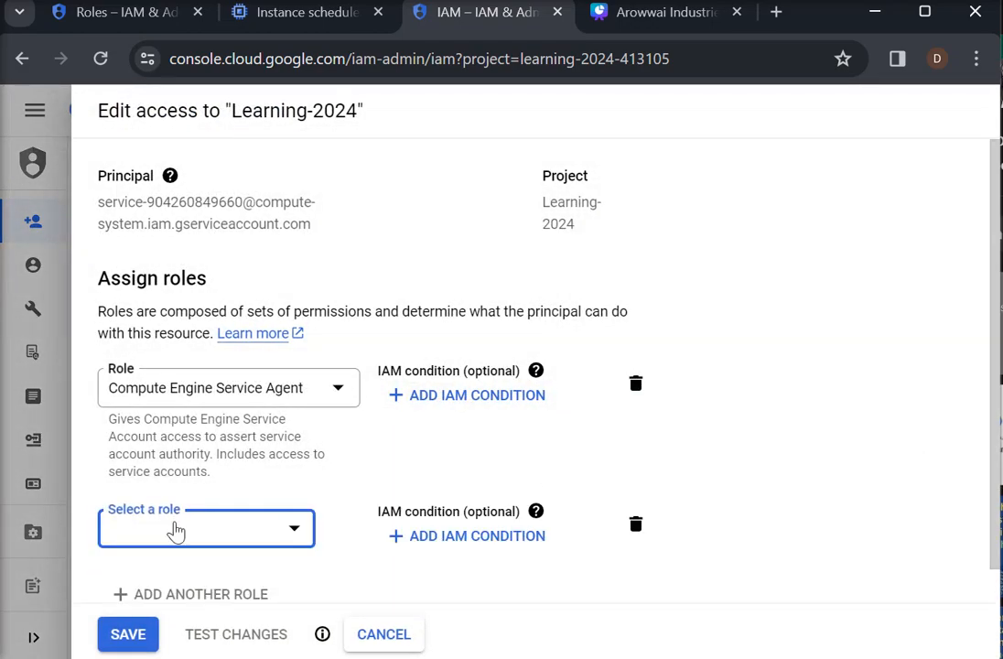
click(296, 531)
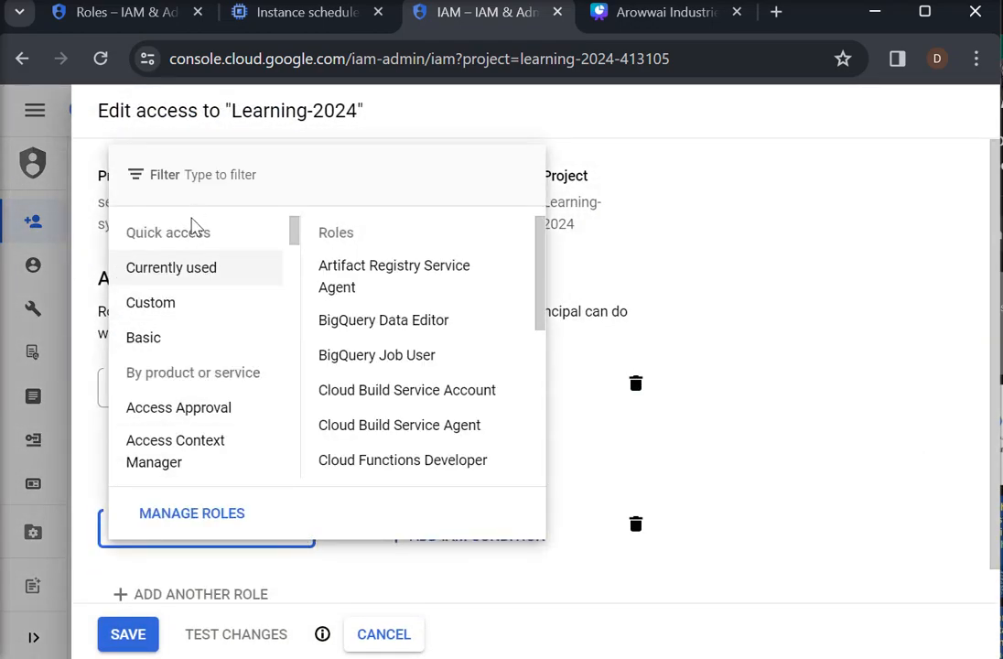
click(168, 311)
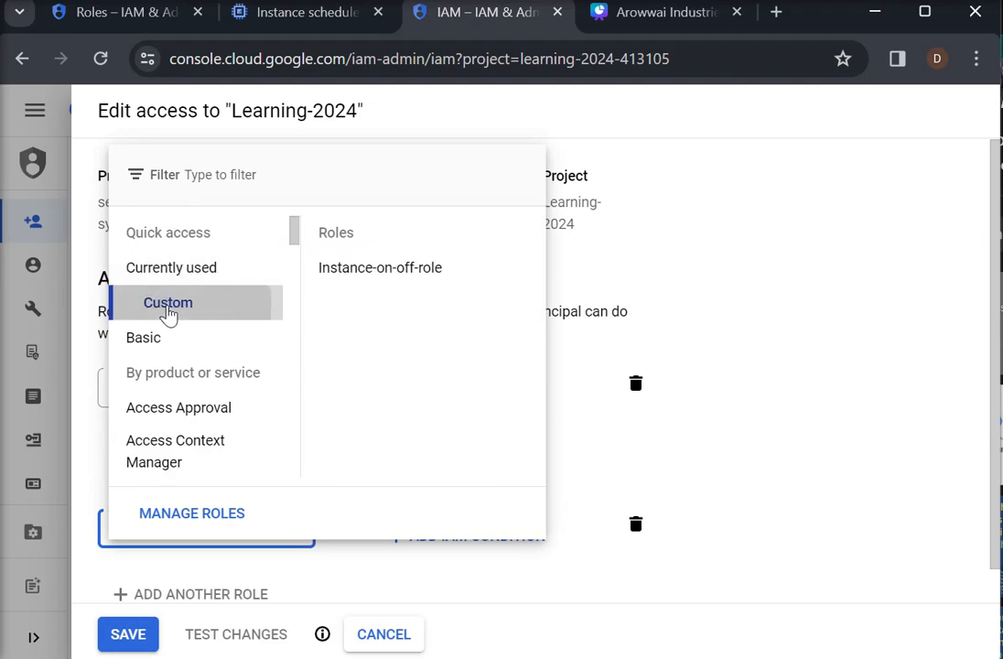
click(426, 277)
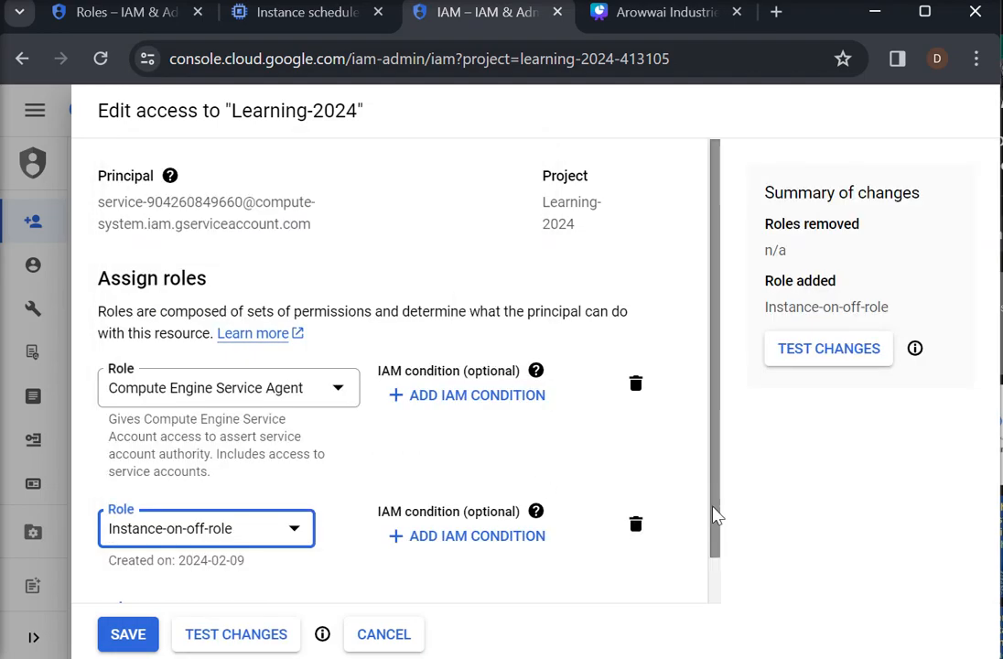
drag(717, 515, 716, 597)
click(137, 638)
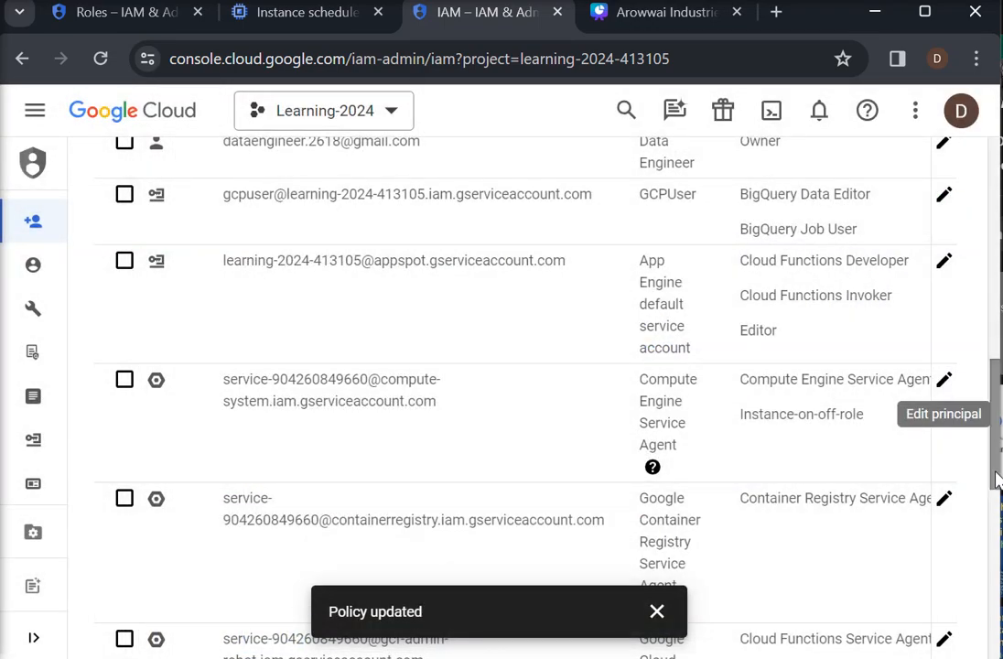
drag(997, 480, 988, 651)
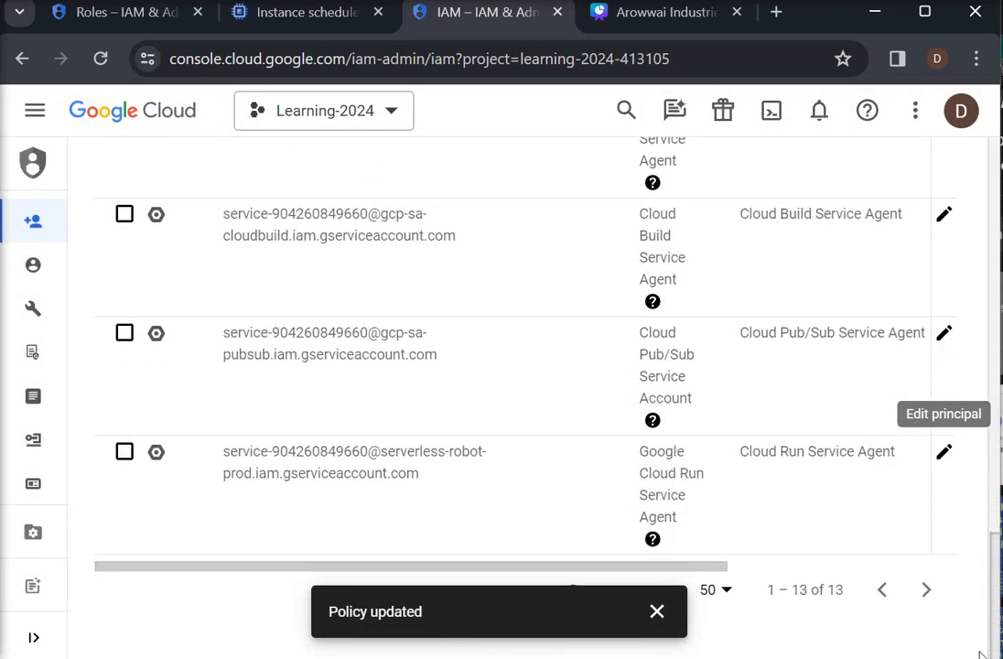
- Attach instance-demo2024 to the instance-demo-scheduler2024 schedule, clearing the old permission message and the update notification
click(276, 20)
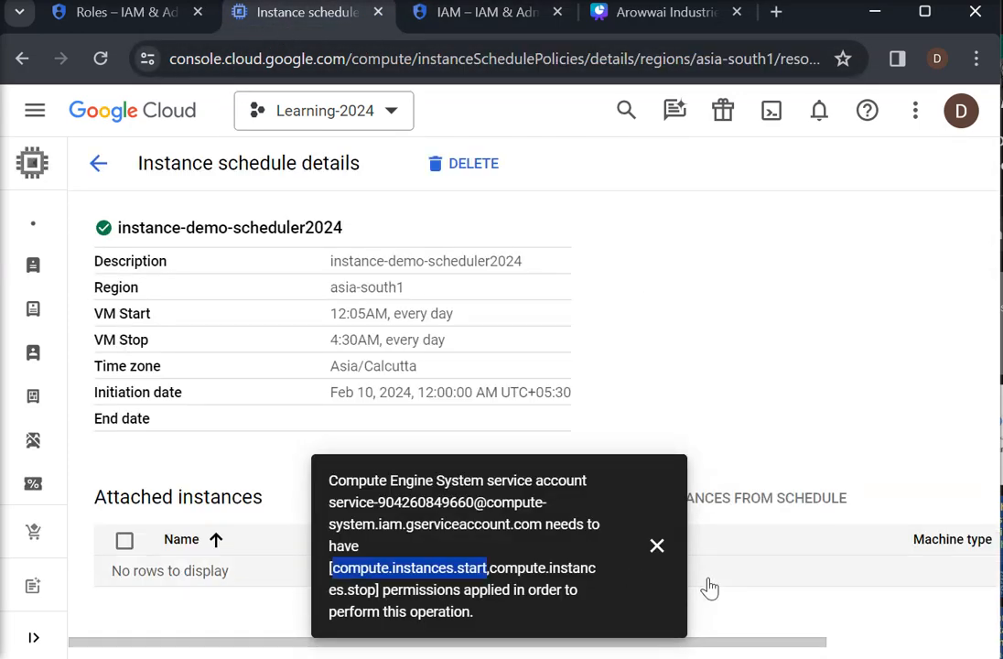
click(657, 547)
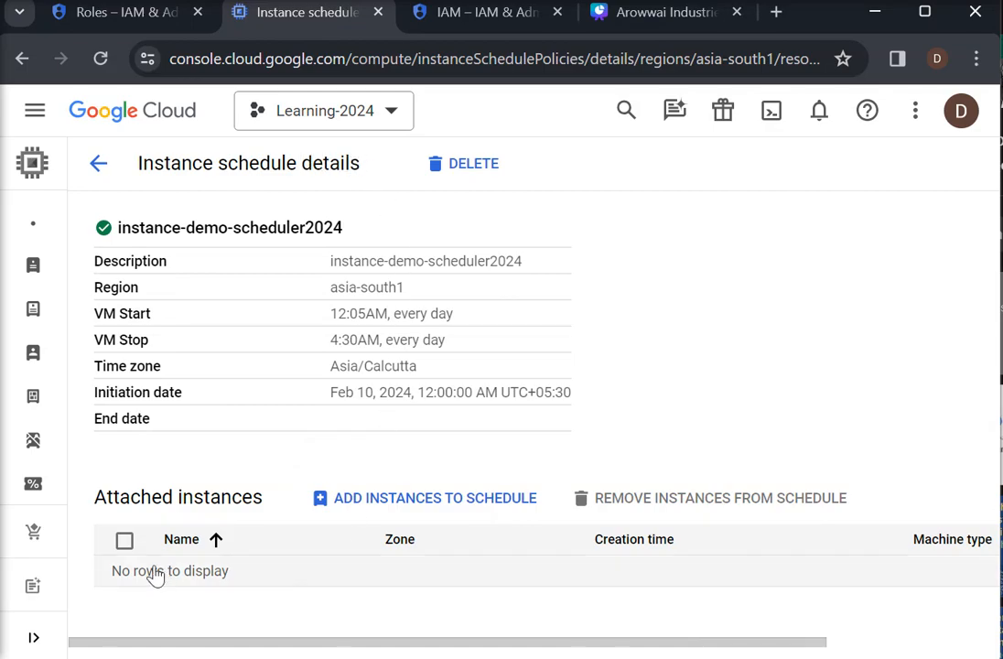
click(425, 497)
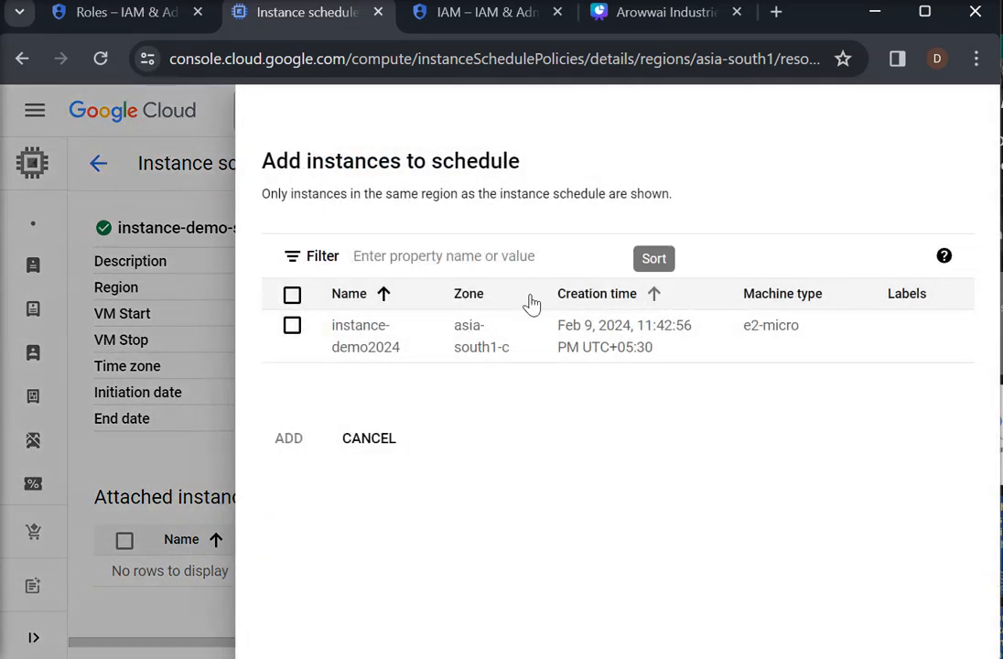
click(294, 328)
click(291, 438)
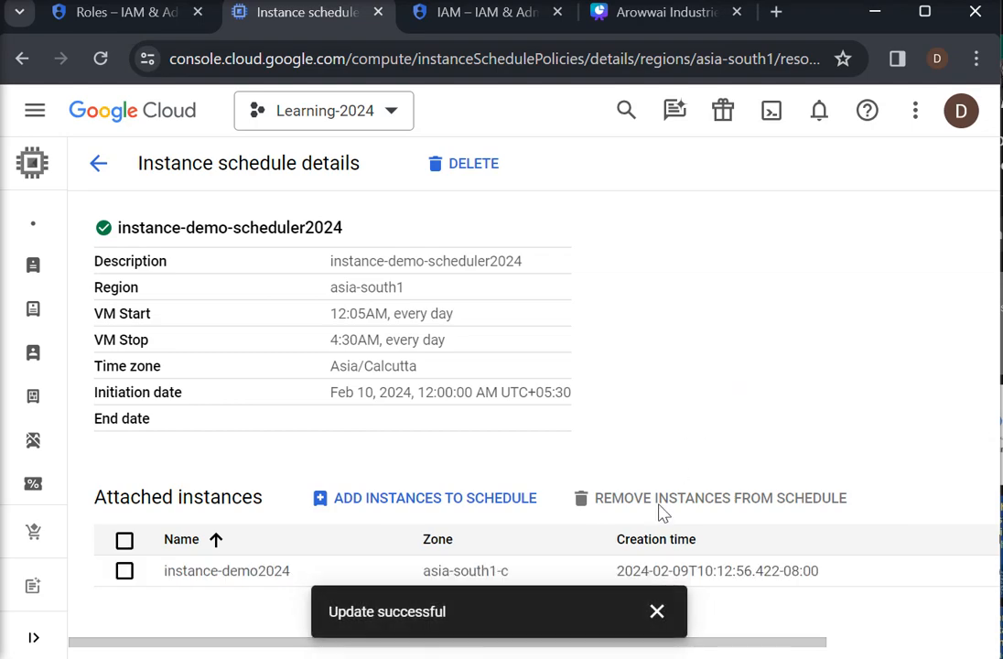
click(659, 616)
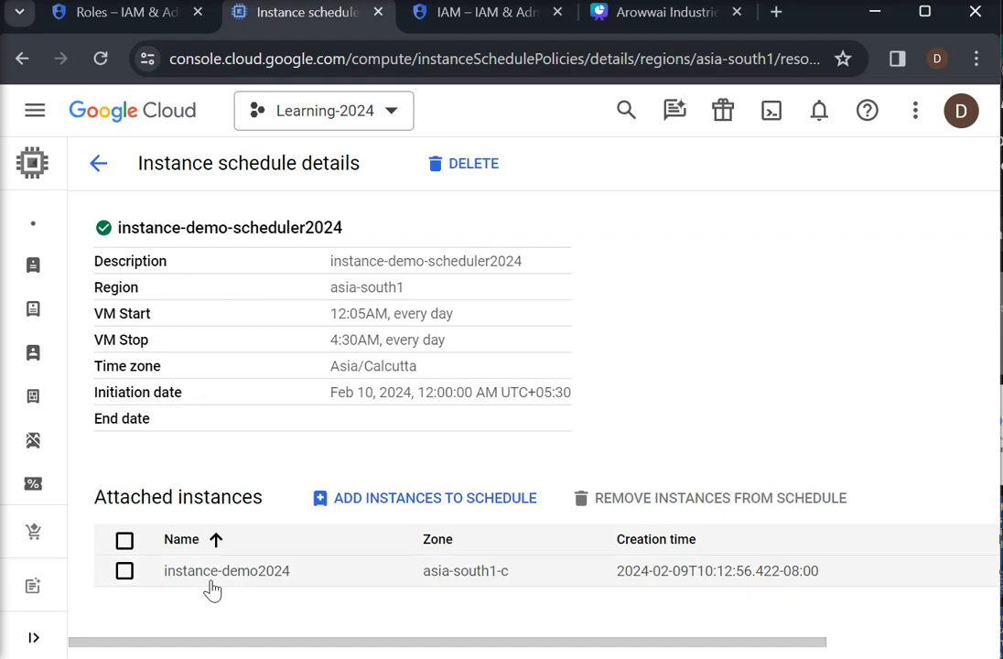
- Review instance-demo-scheduler2024 in the instance schedules list and in its details, including timings and attached instances
click(97, 164)
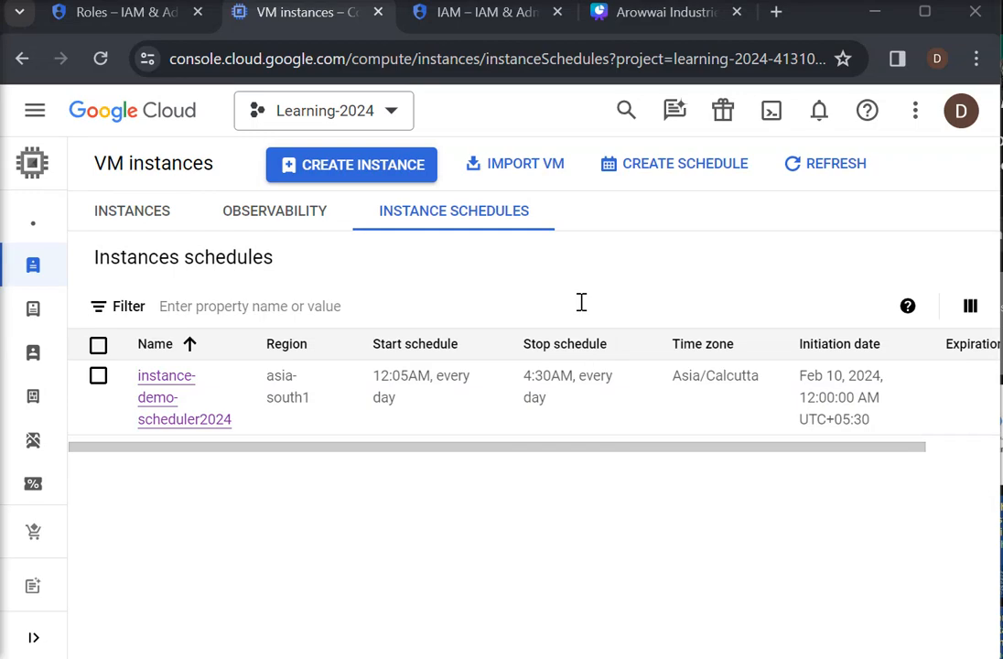
click(168, 396)
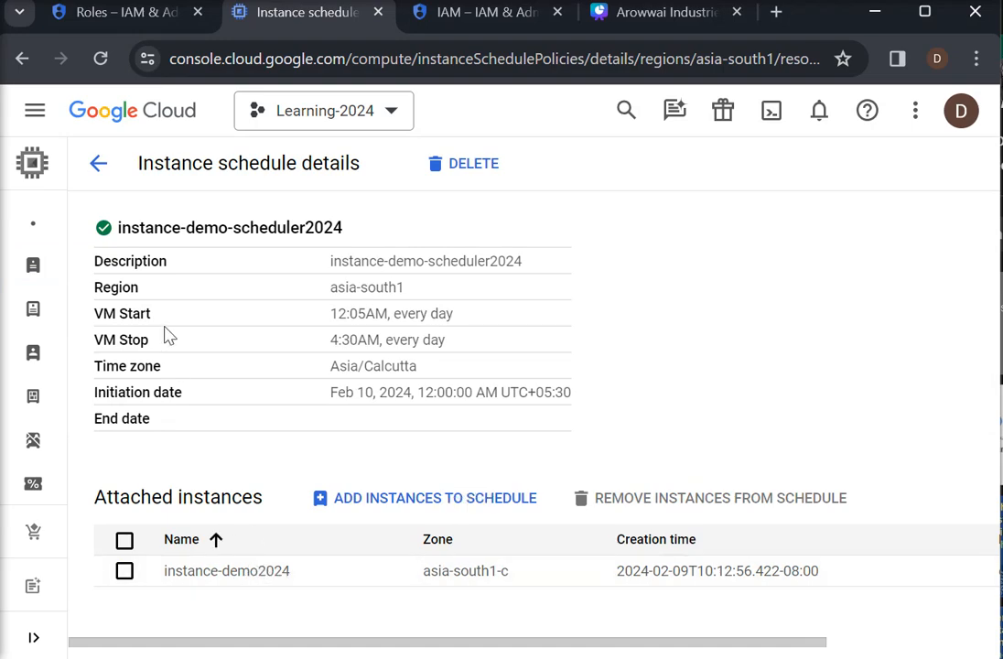
click(98, 165)
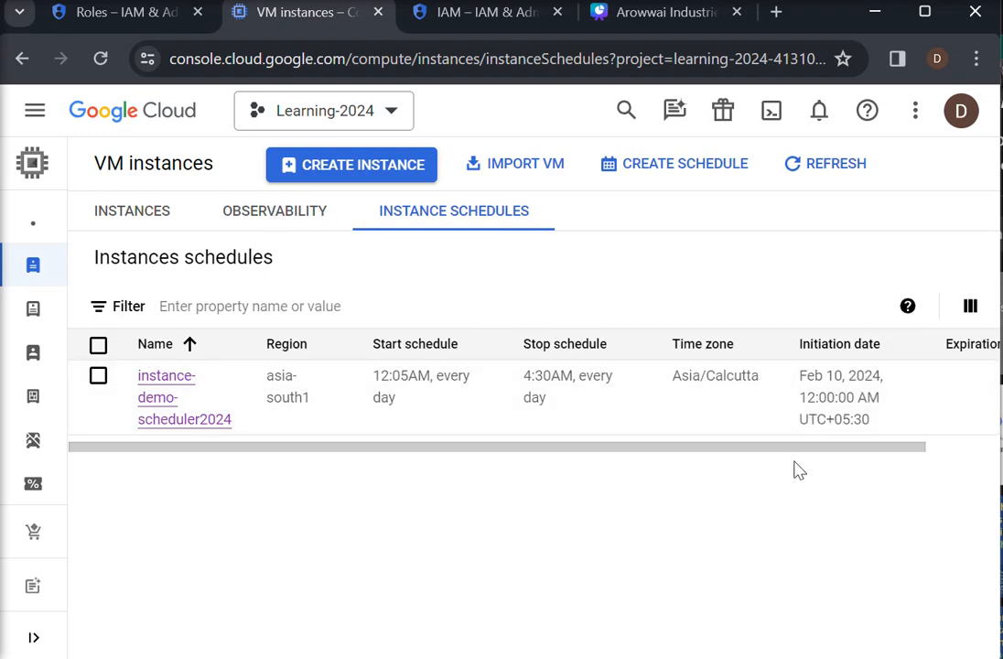
drag(804, 448, 523, 478)
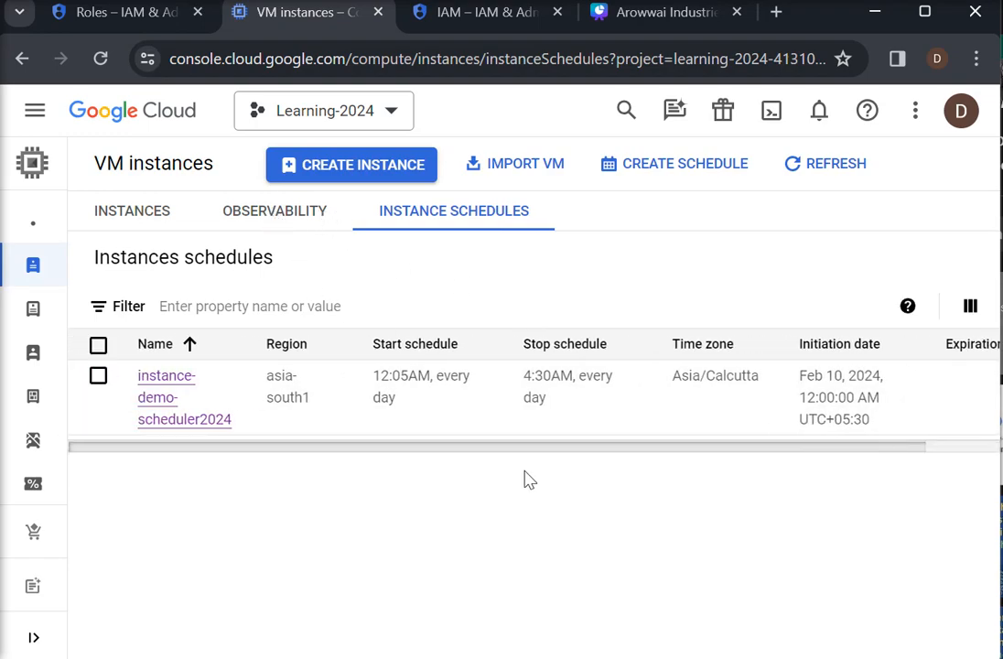